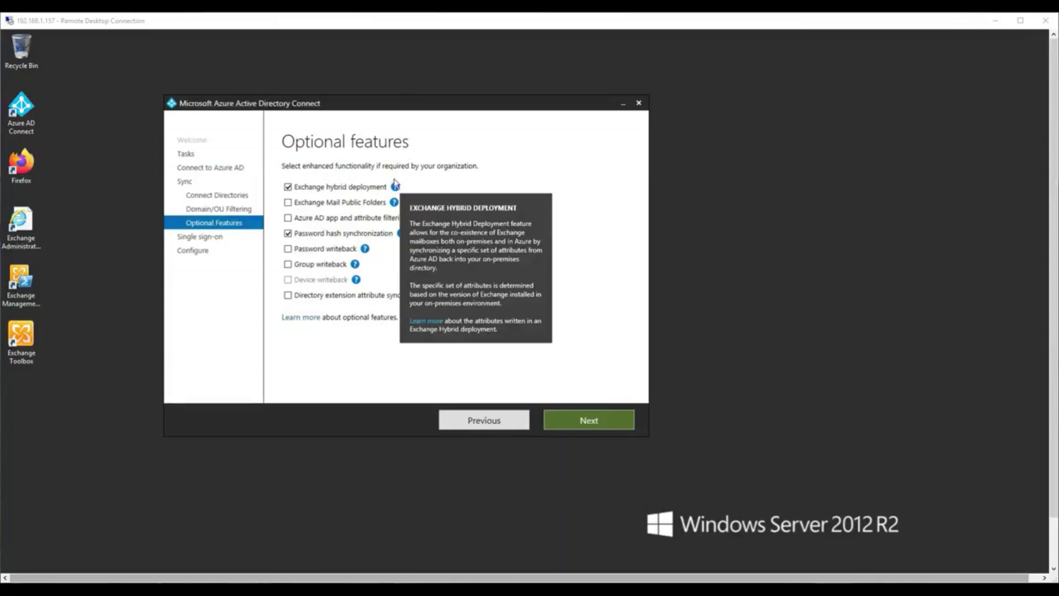
Close the Exchange hybrid deployment tooltip, leaving hybrid deployment and password hash sync enabled.
left_click(583, 198)
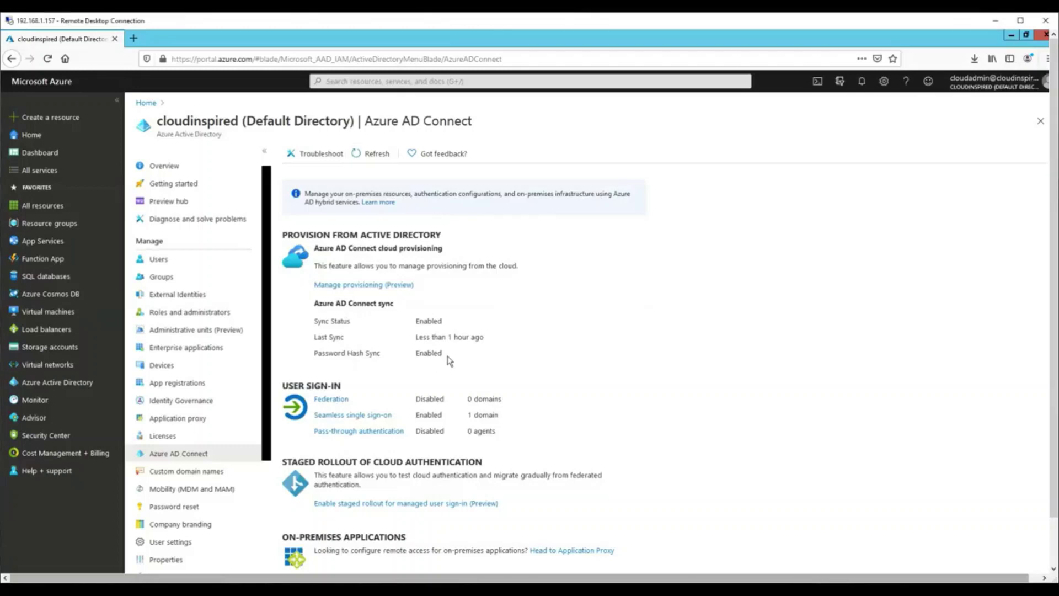
Check the password hash sync and seamless single sign-on details, then view the cloudinspired.co.uk domain.
left_click_drag(446, 355, 422, 356)
left_click(497, 386)
left_click(382, 417)
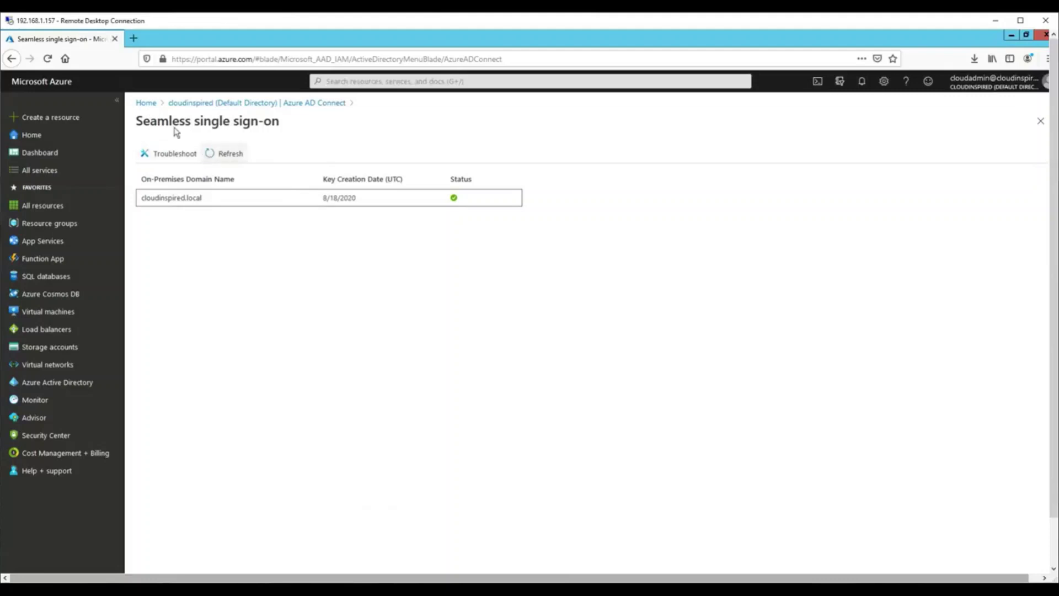
left_click(250, 104)
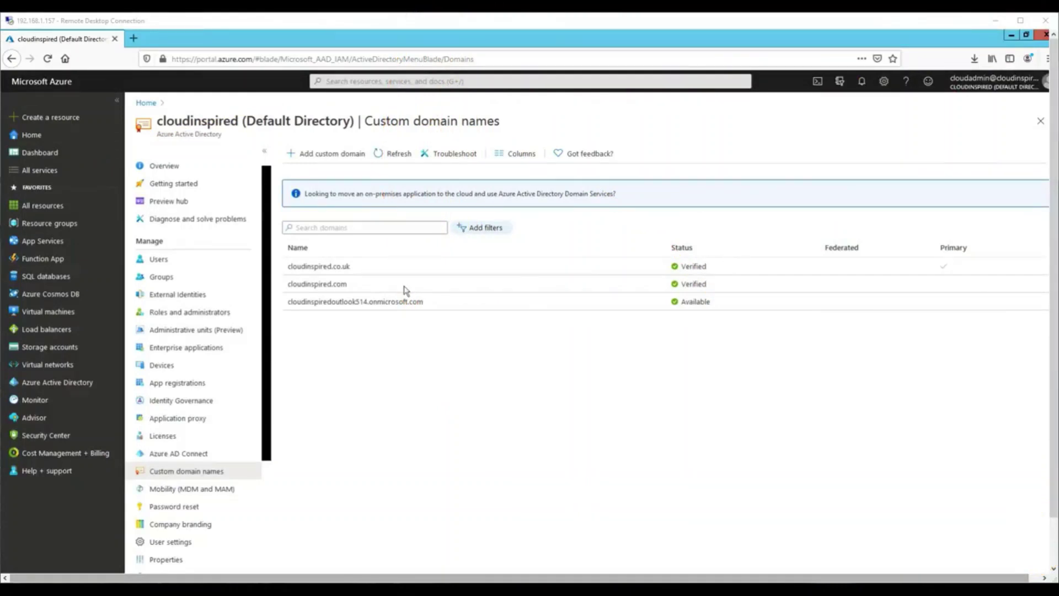
left_click(322, 270)
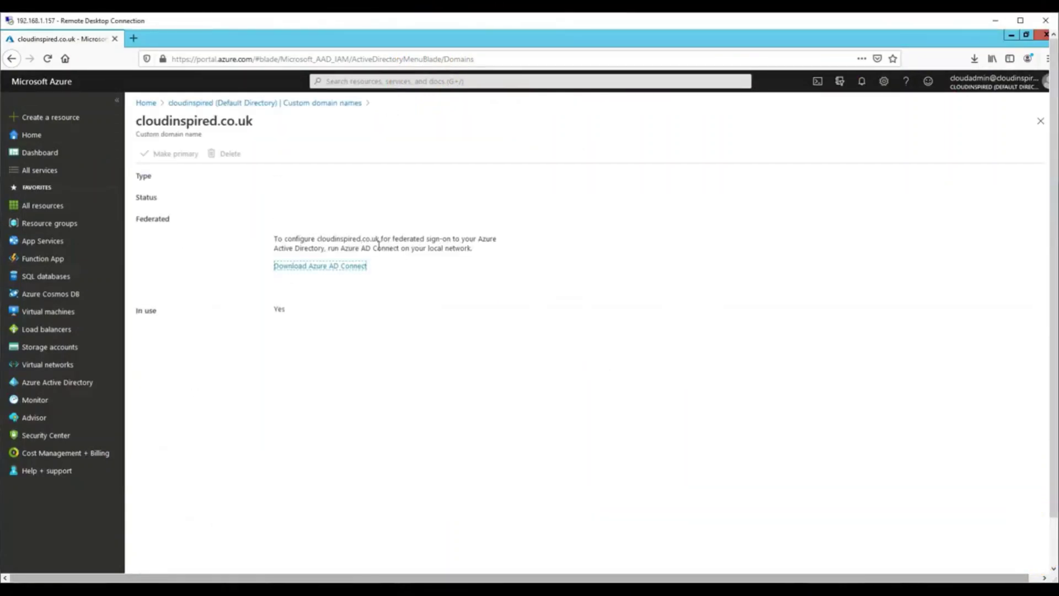
left_click(243, 105)
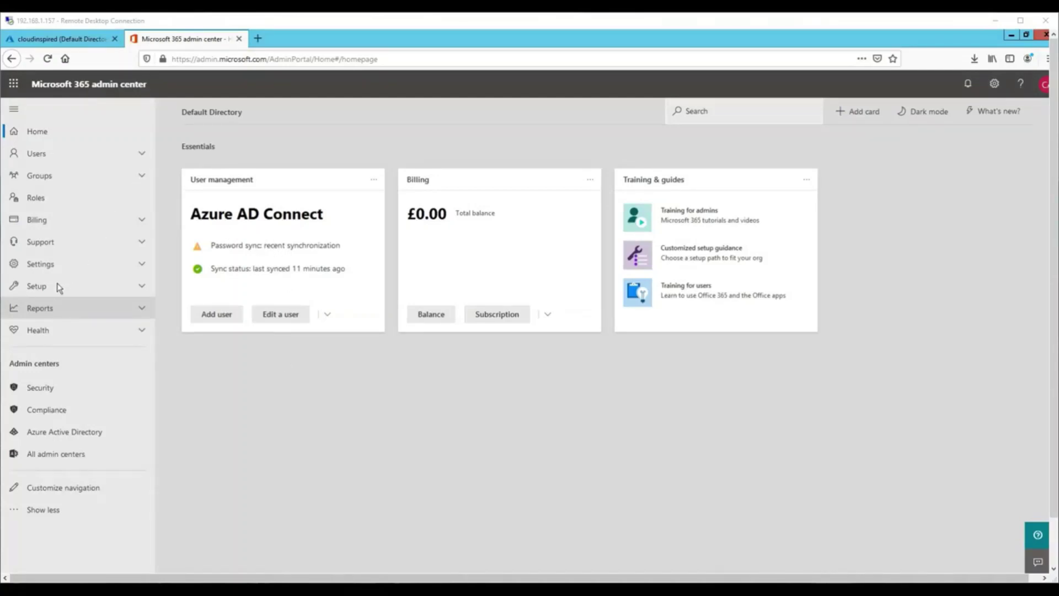
Open cloudinspired.co.uk under Setup > Domains and continue its incomplete setup.
left_click(143, 286)
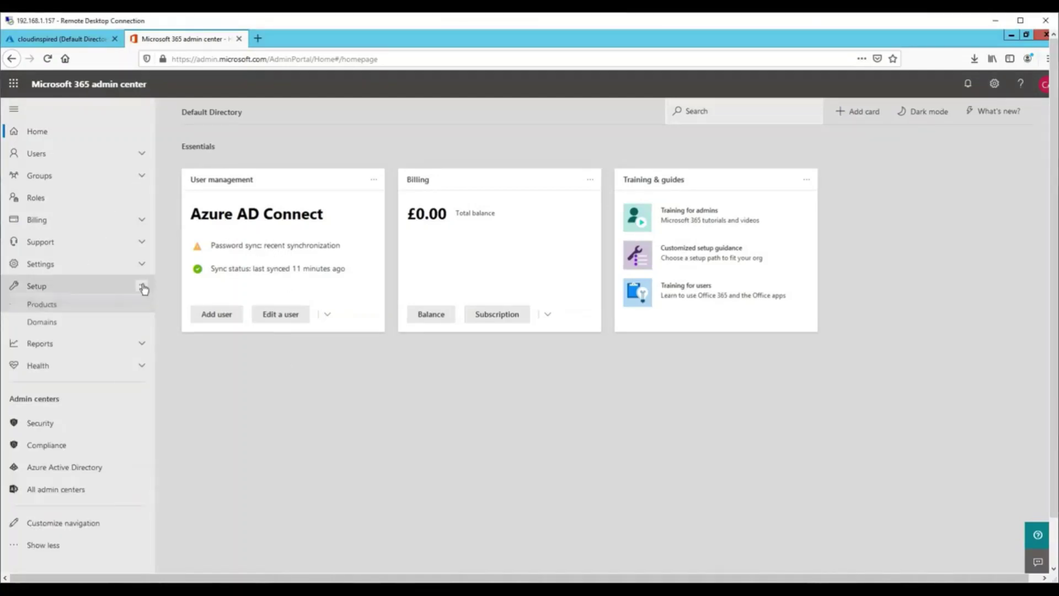
left_click(55, 330)
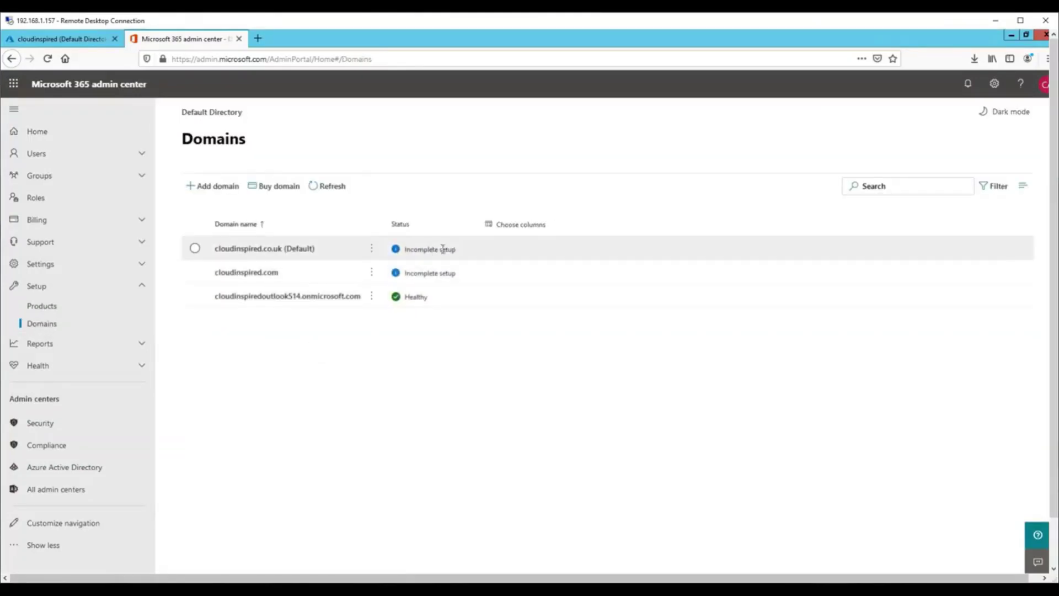
left_click(196, 249)
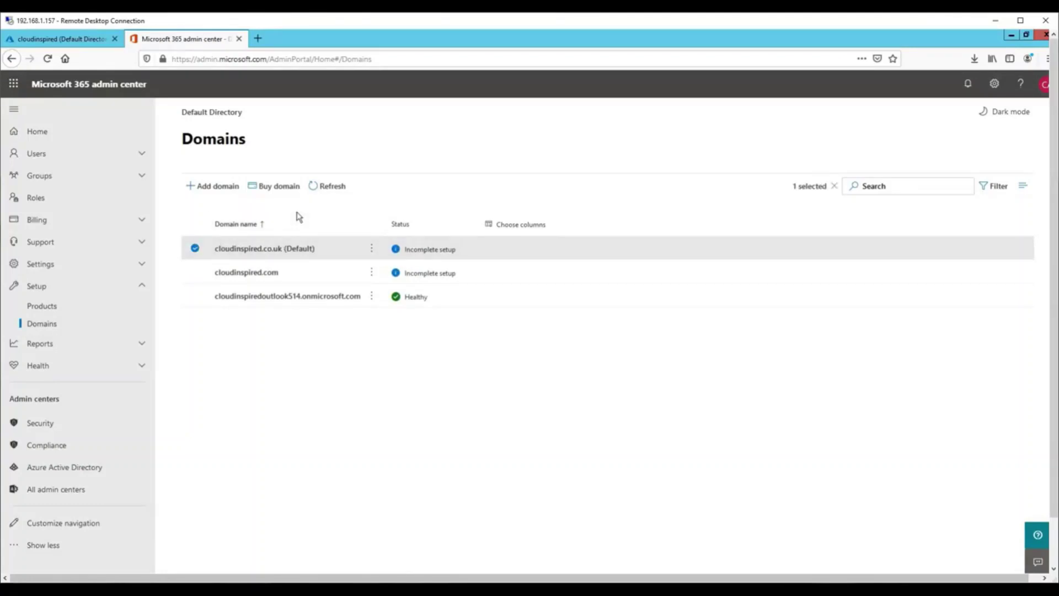
left_click(296, 249)
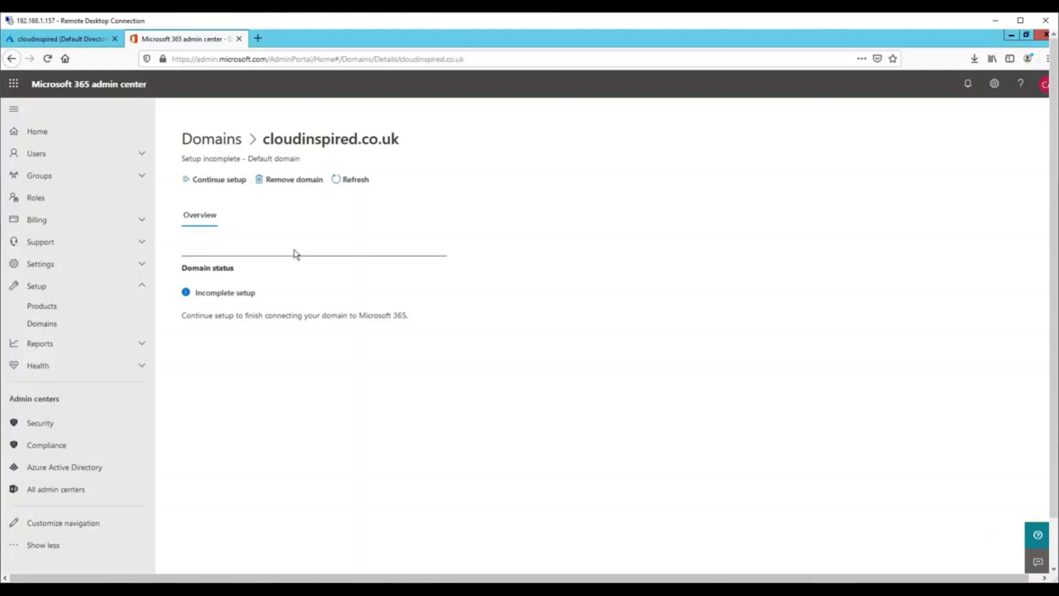
left_click(231, 187)
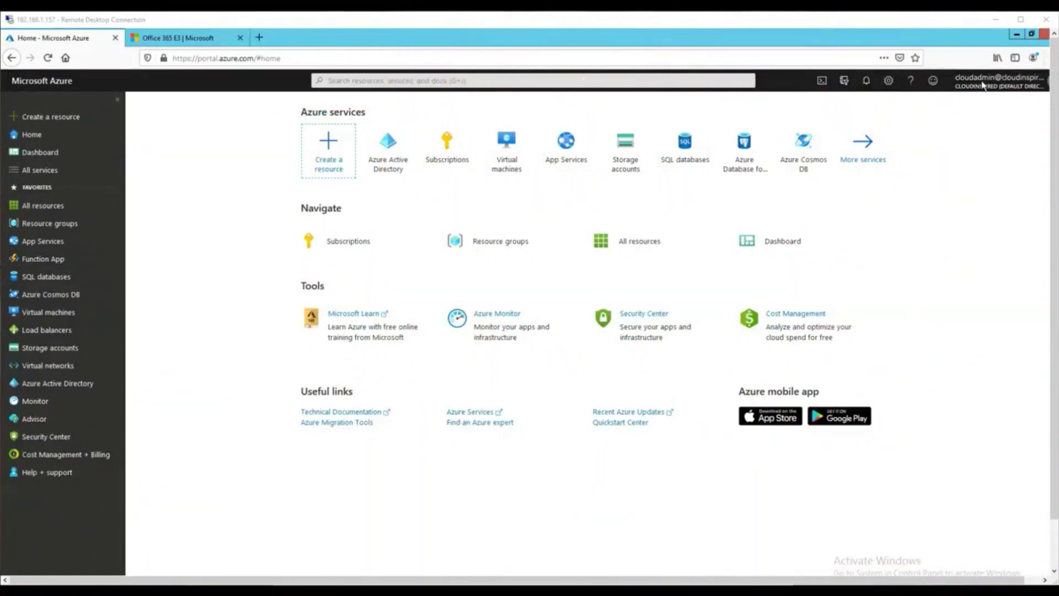
Start the Office 365 E3 free trial on the existing account and stay signed in.
left_click(211, 42)
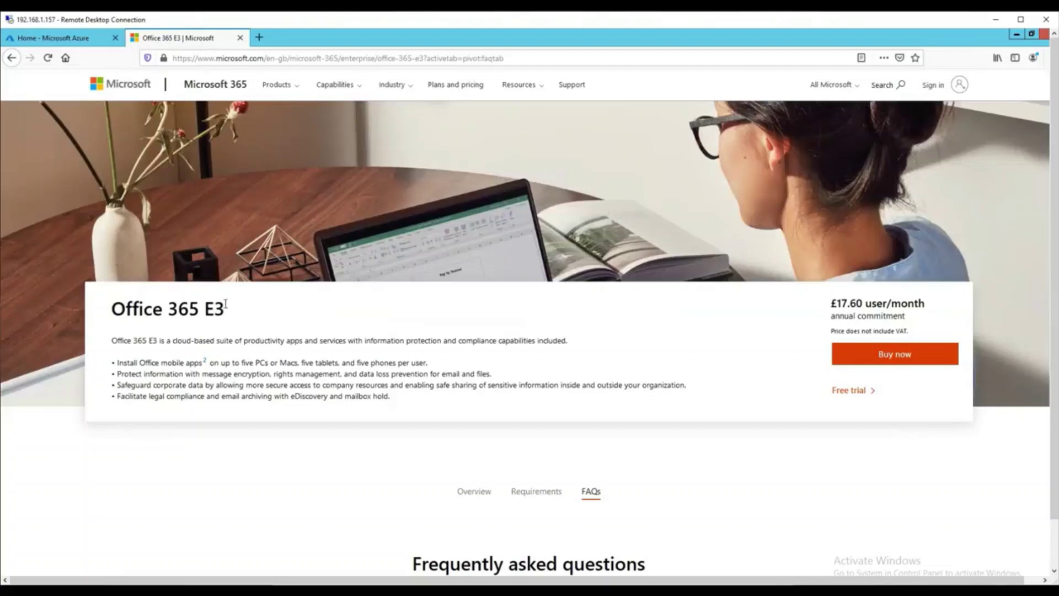
left_click(841, 392)
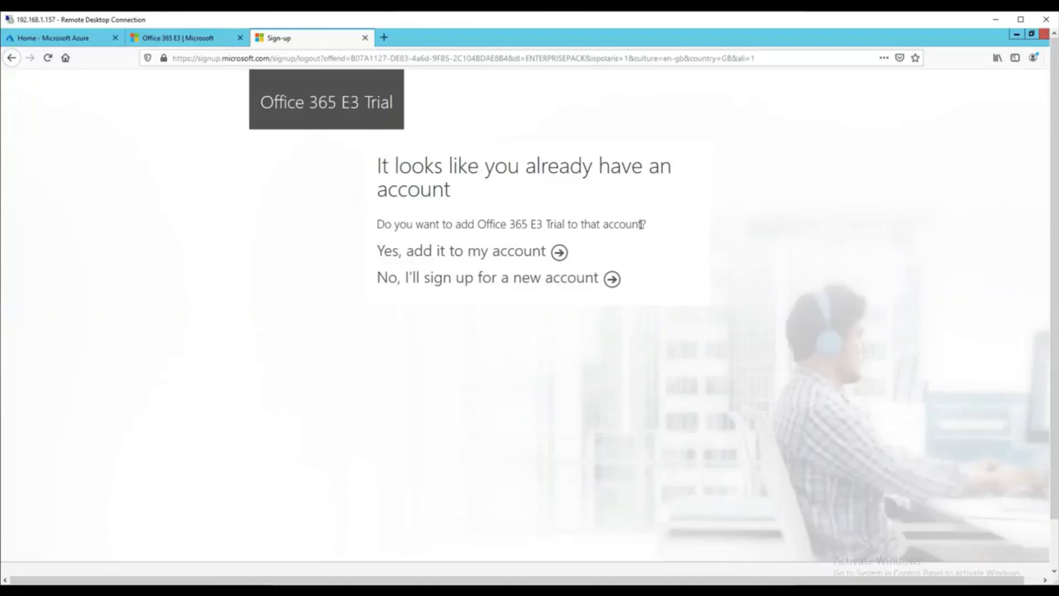
left_click_drag(641, 225, 376, 224)
left_click(471, 384)
left_click(470, 253)
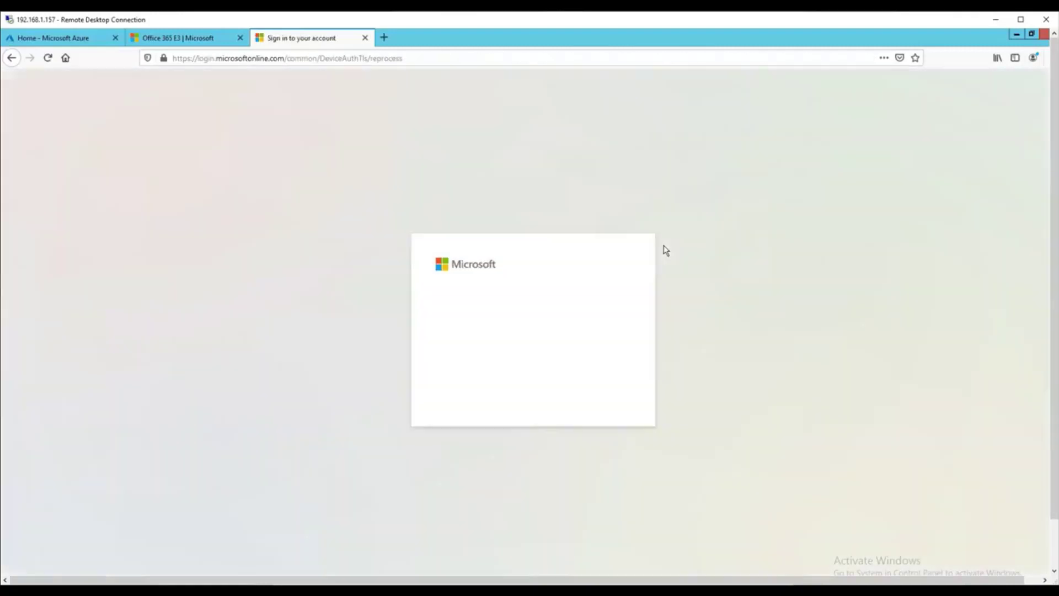
left_click(602, 396)
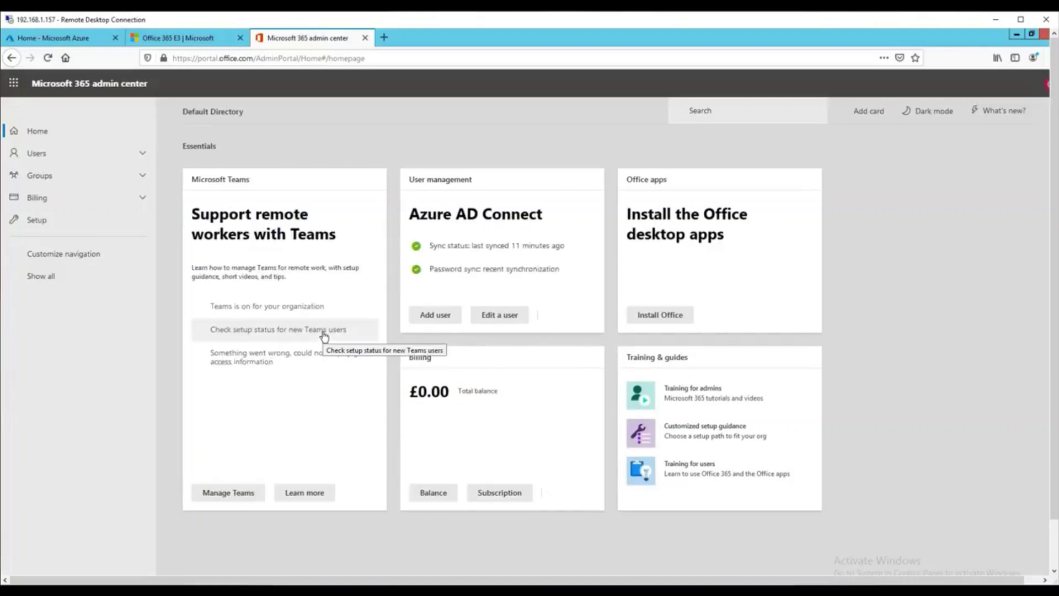
Tick Office 365 E3 under Mailbox01's Licenses and Apps and save the change.
left_click(142, 154)
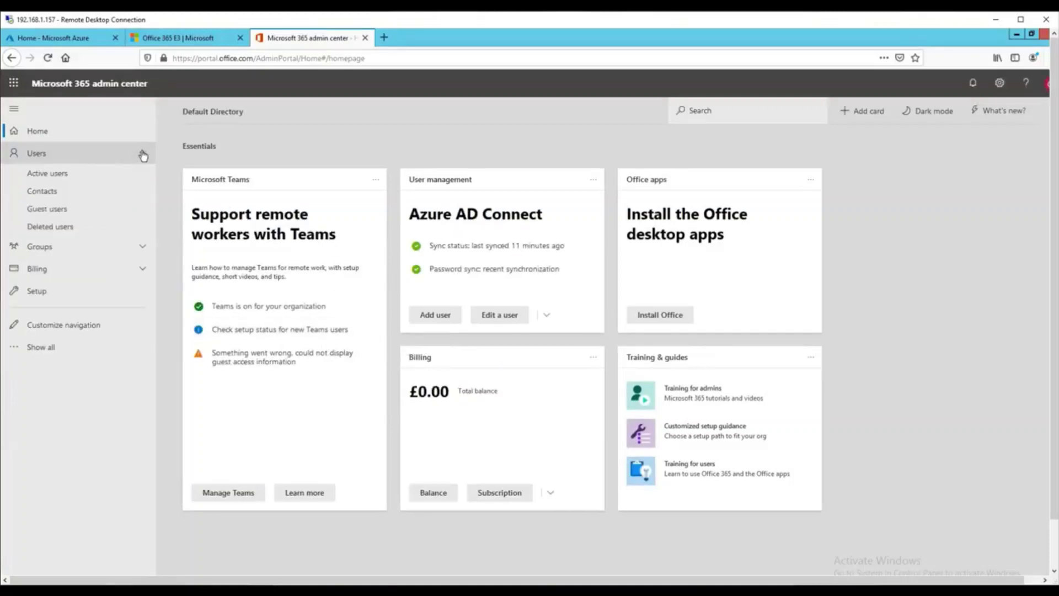
left_click(97, 181)
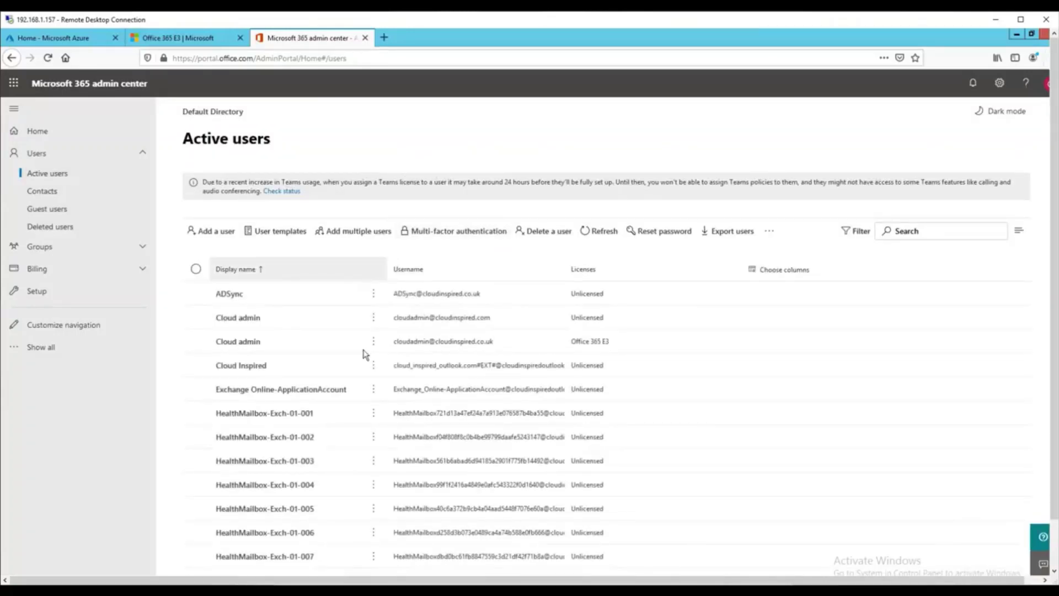
scroll(361, 366, "down", 7)
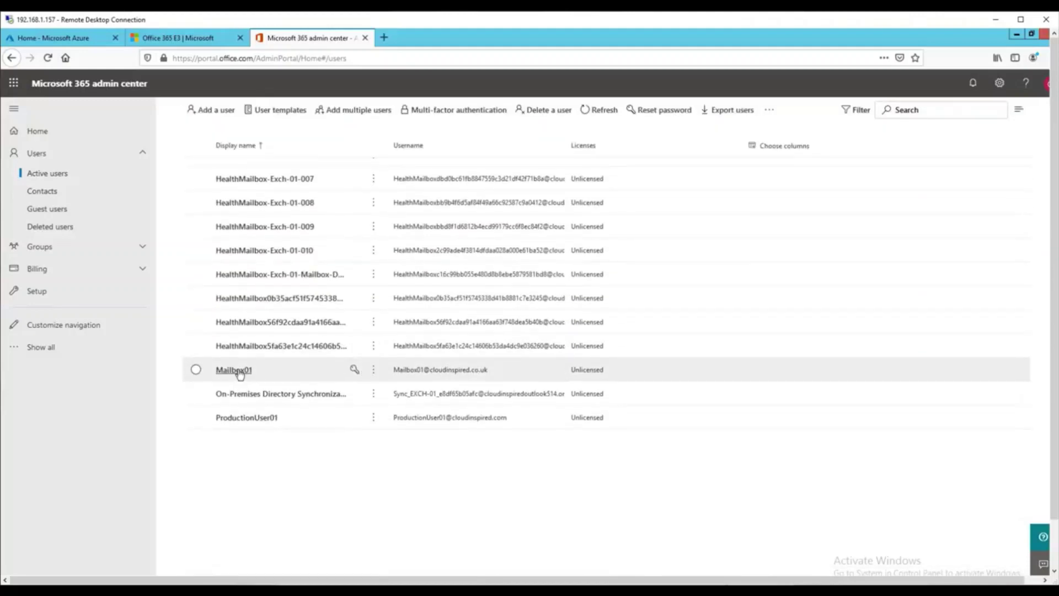
left_click(236, 371)
left_click(830, 226)
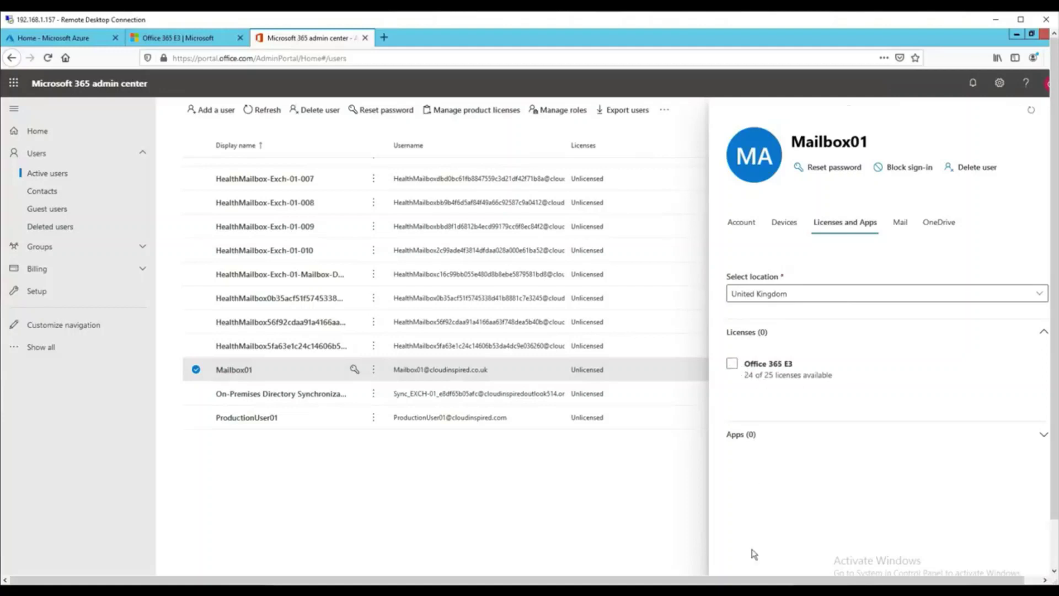
left_click_drag(760, 578, 776, 578)
left_click(715, 365)
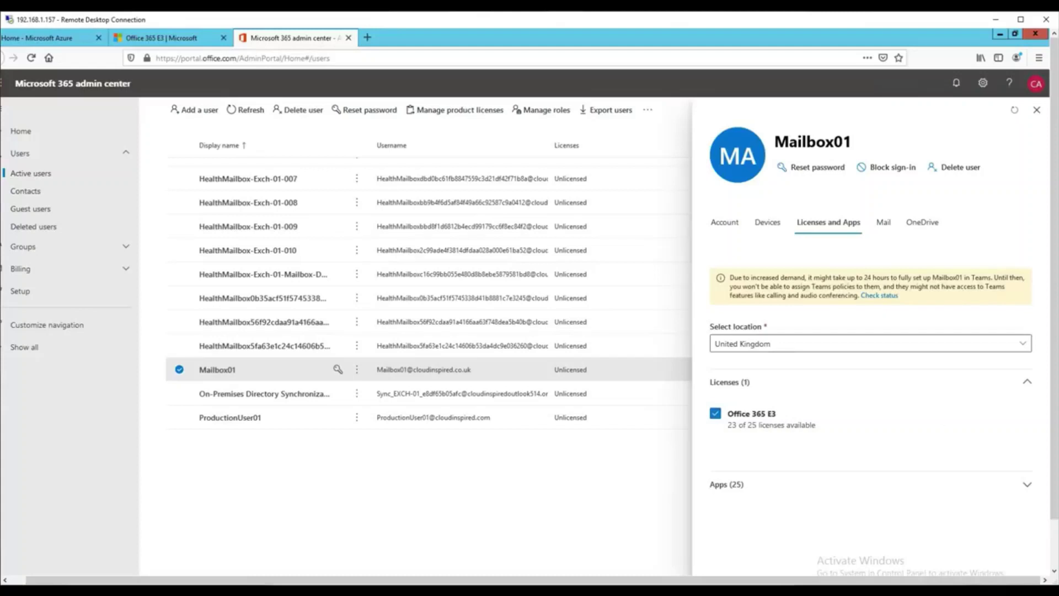
left_click_drag(1054, 392, 1054, 443)
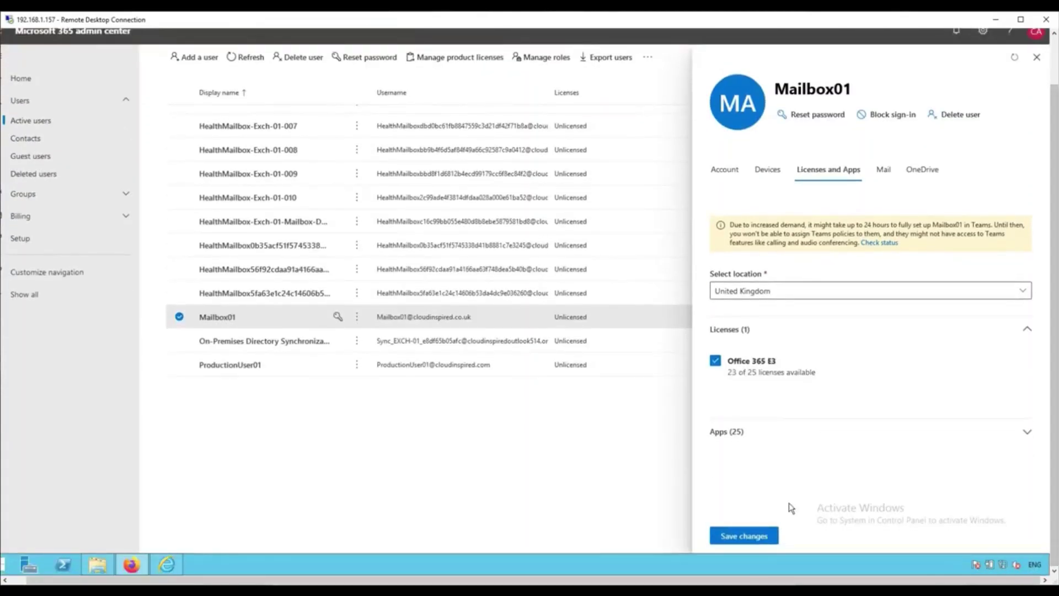
left_click(755, 537)
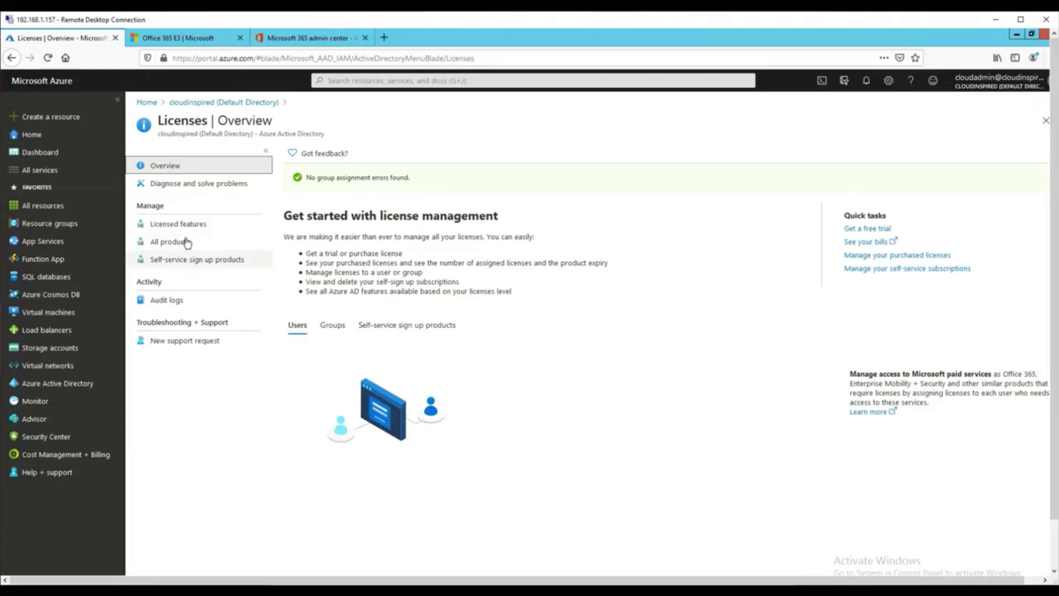
Open Office 365 E3 from All products and check its licensed groups.
left_click(187, 242)
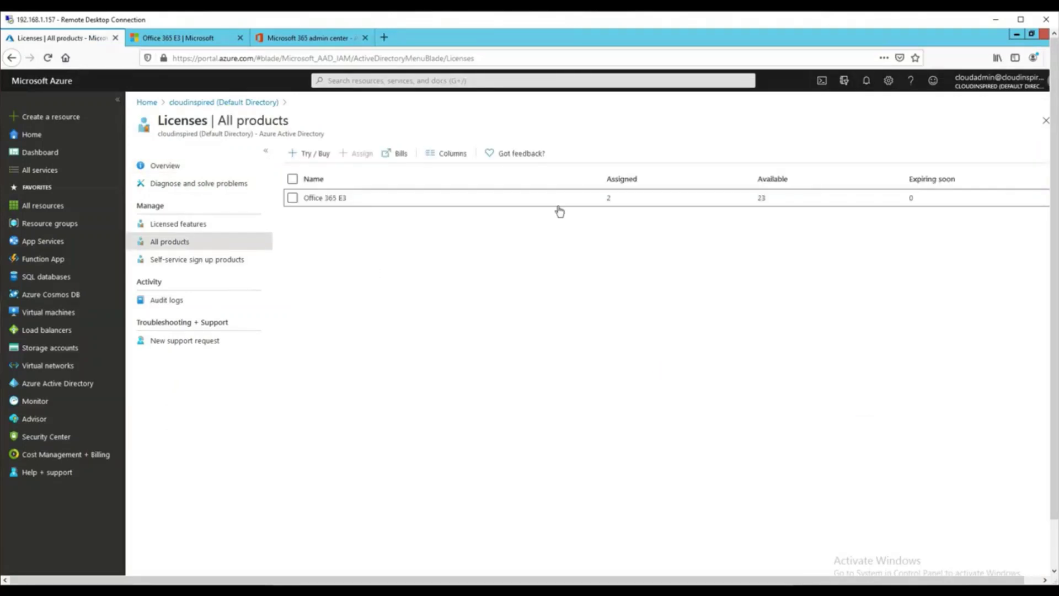
left_click(328, 198)
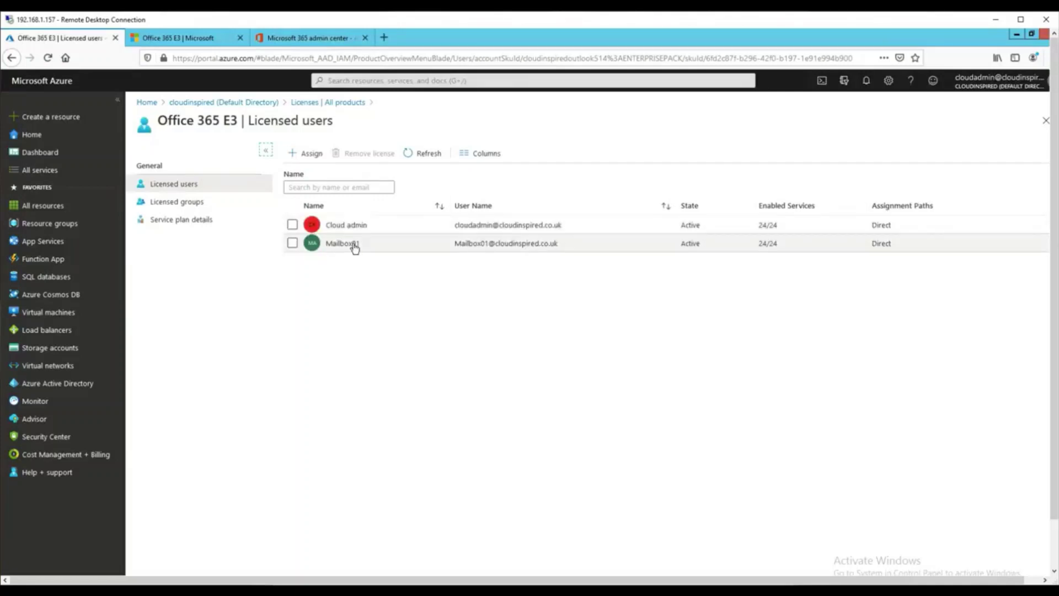
left_click(202, 209)
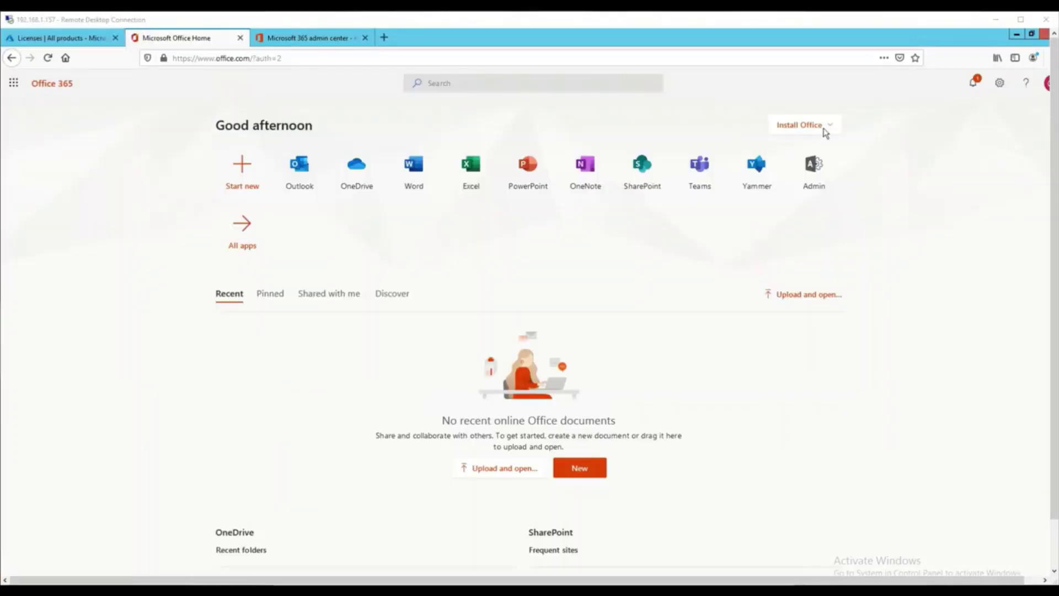
Look at the Install Office options, then launch Outlook on the web.
left_click(827, 128)
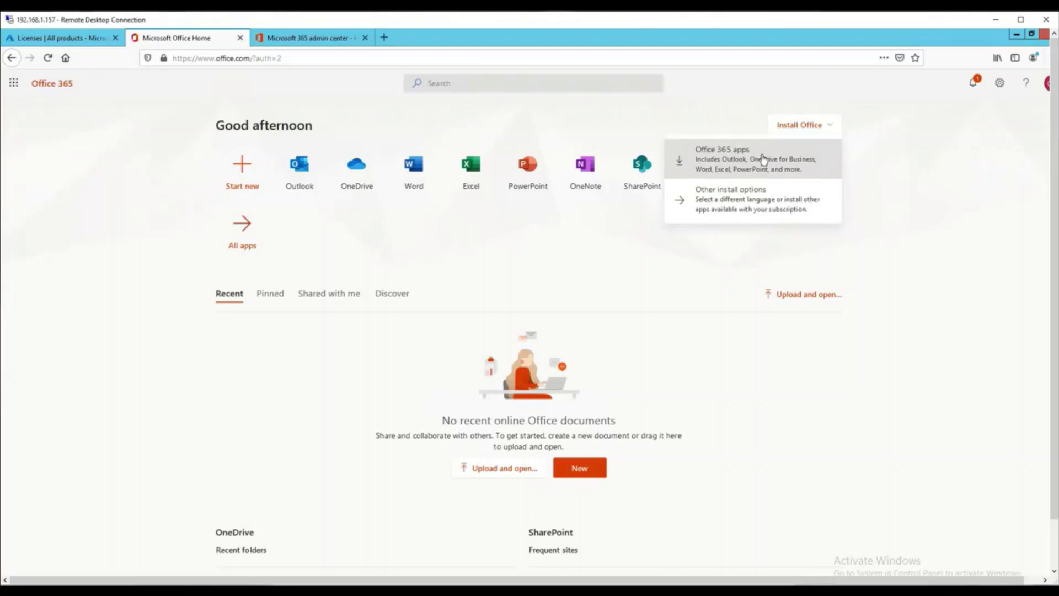
left_click(951, 171)
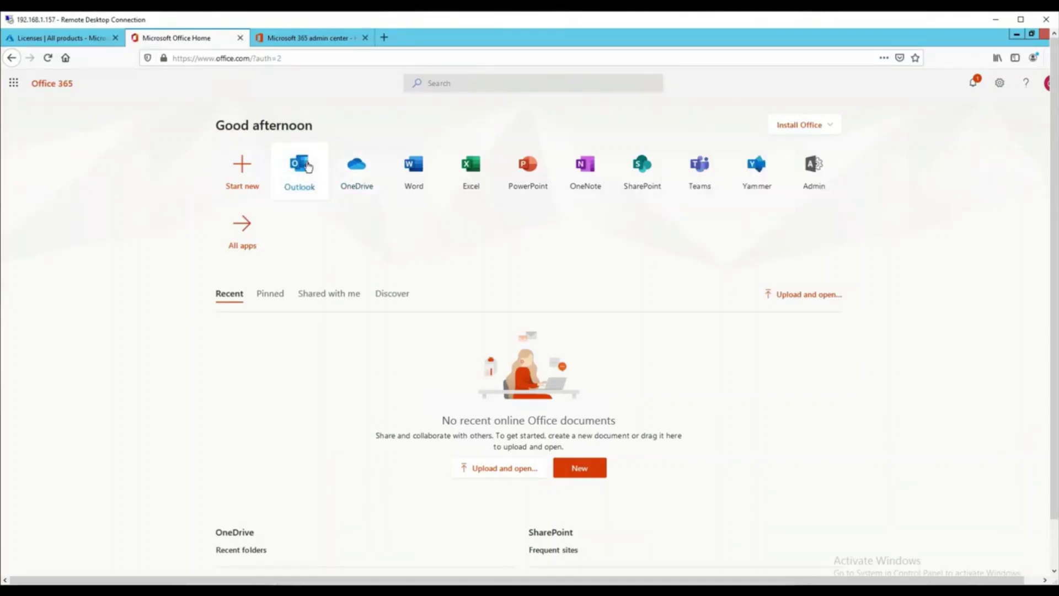
left_click(307, 166)
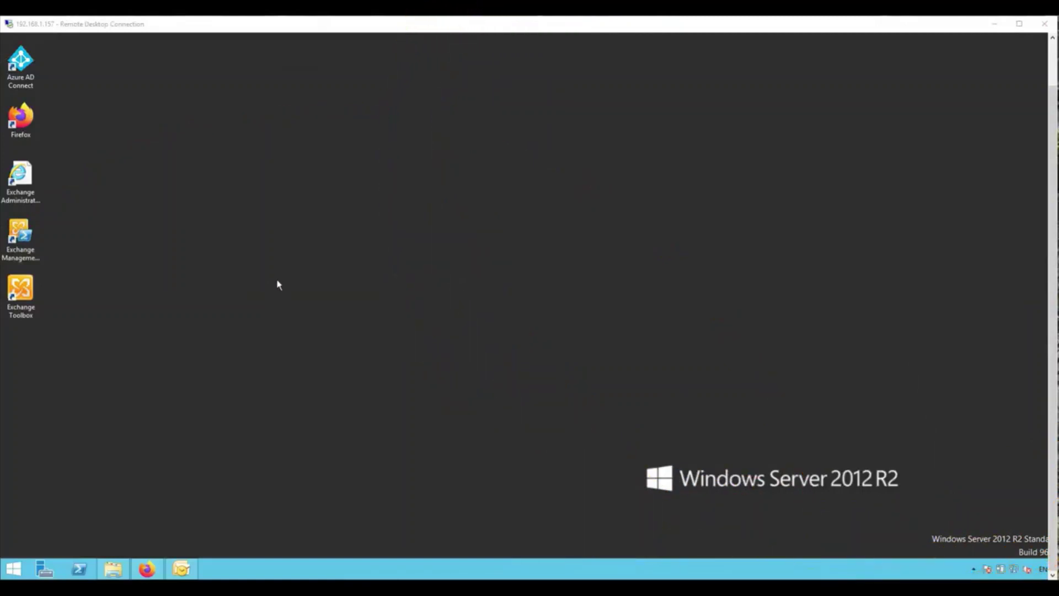
Open the Exchange admin center past the certificate warning and review the send connector's delivery and scoping.
double_click(29, 180)
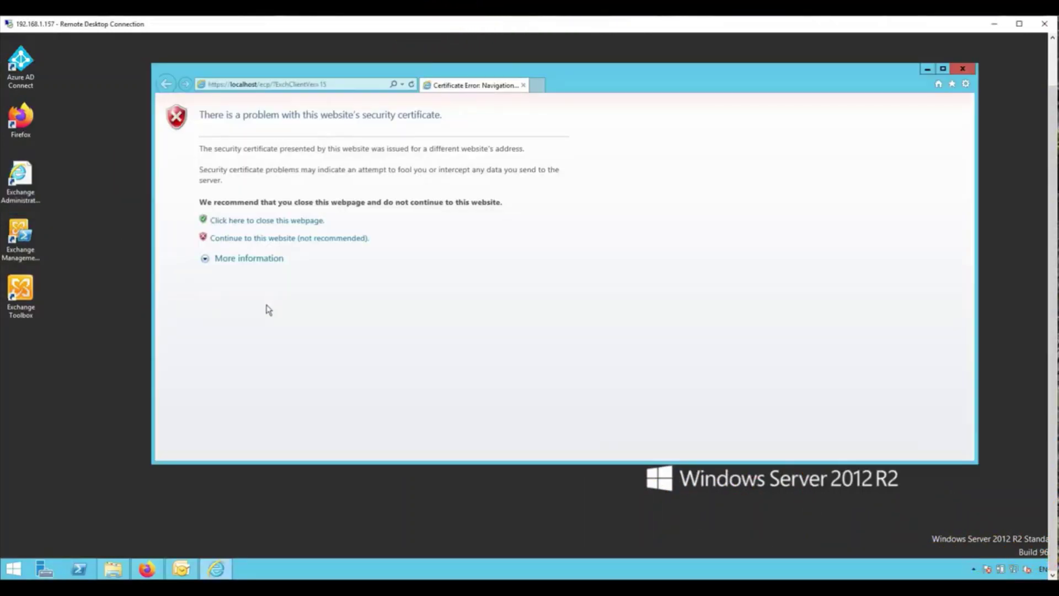
left_click(277, 238)
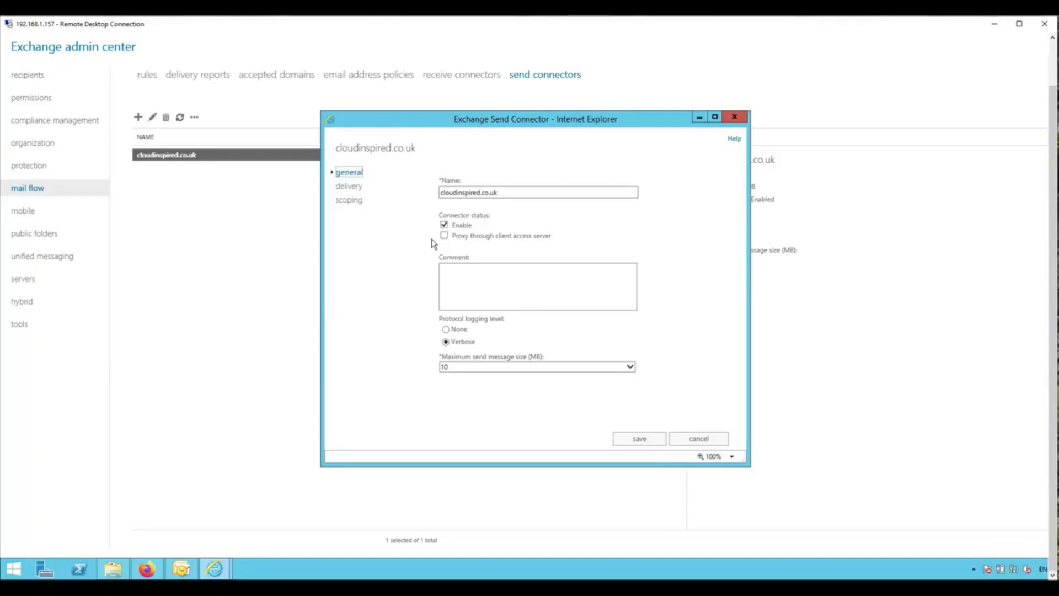
left_click(353, 187)
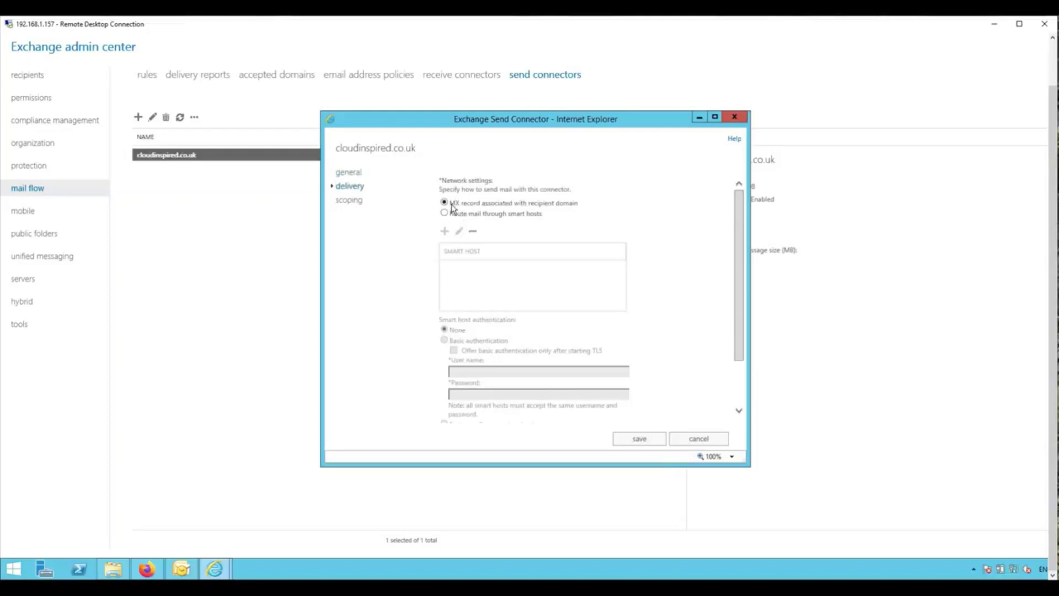
left_click(358, 206)
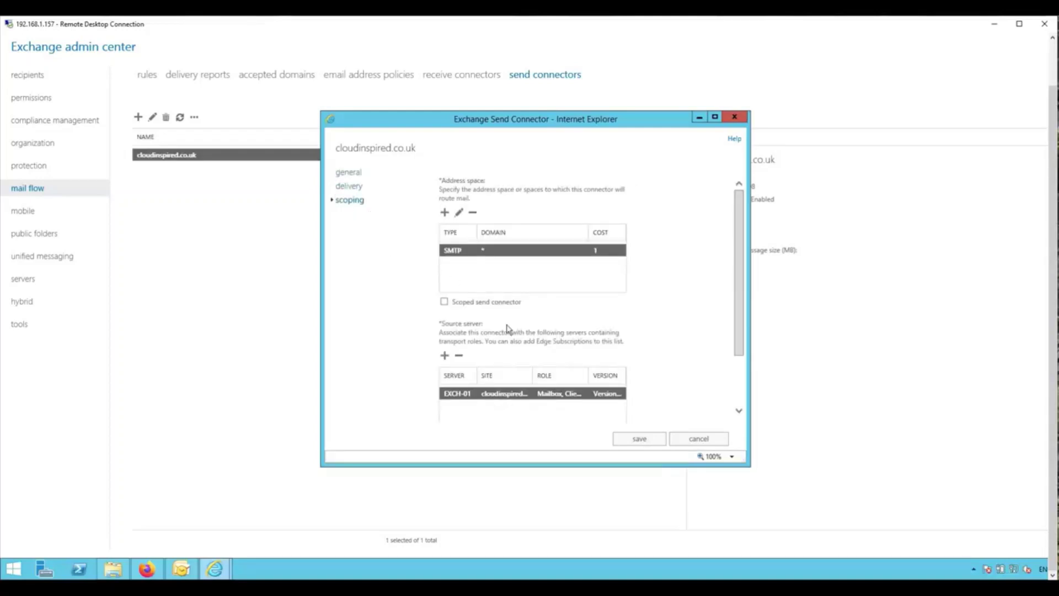
Save the SMTP * address space with cost 1 and list the receive connectors.
double_click(558, 253)
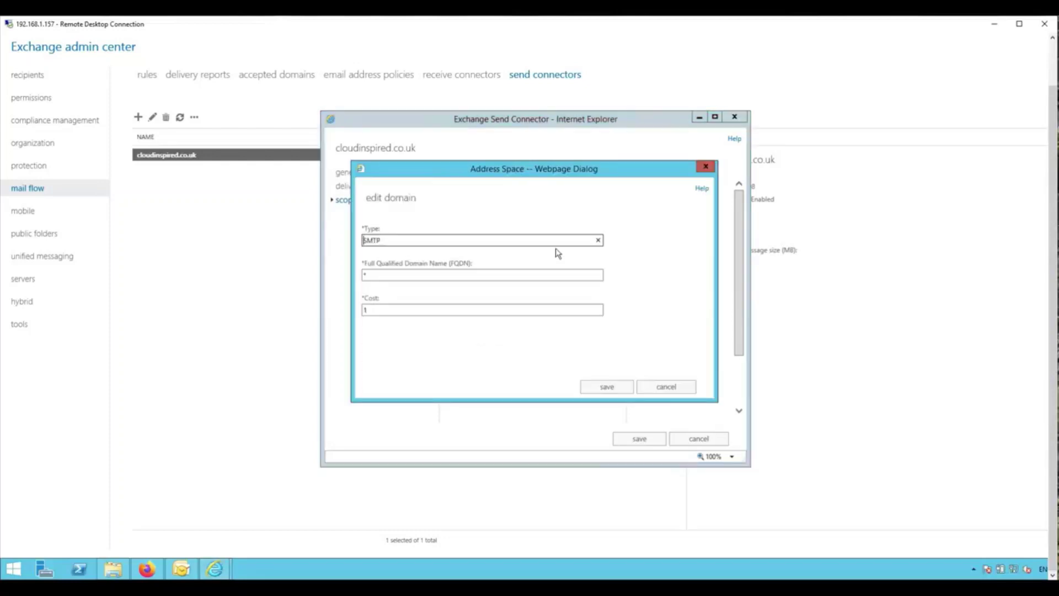
left_click(607, 387)
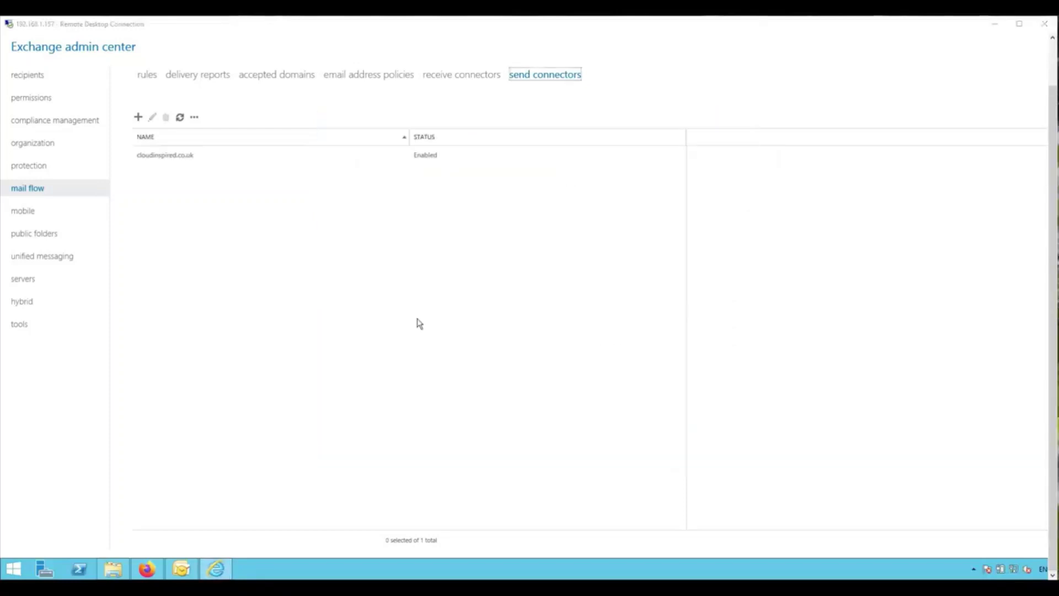
left_click(462, 77)
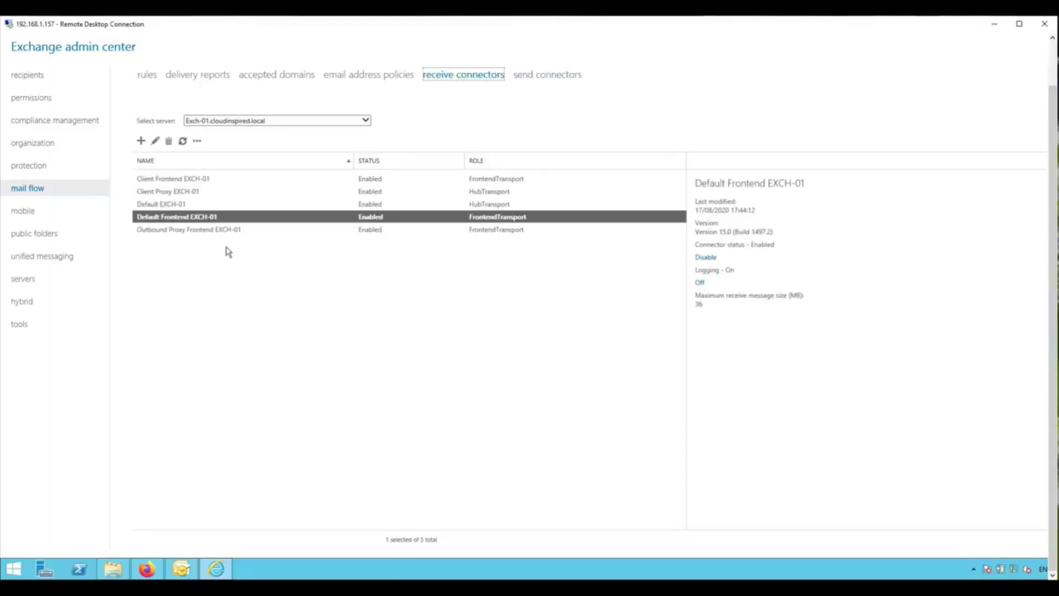
Review Default Frontend EXCH-01's security and scoping without saving, then open the cloudinspired.co.uk accepted domain.
double_click(219, 217)
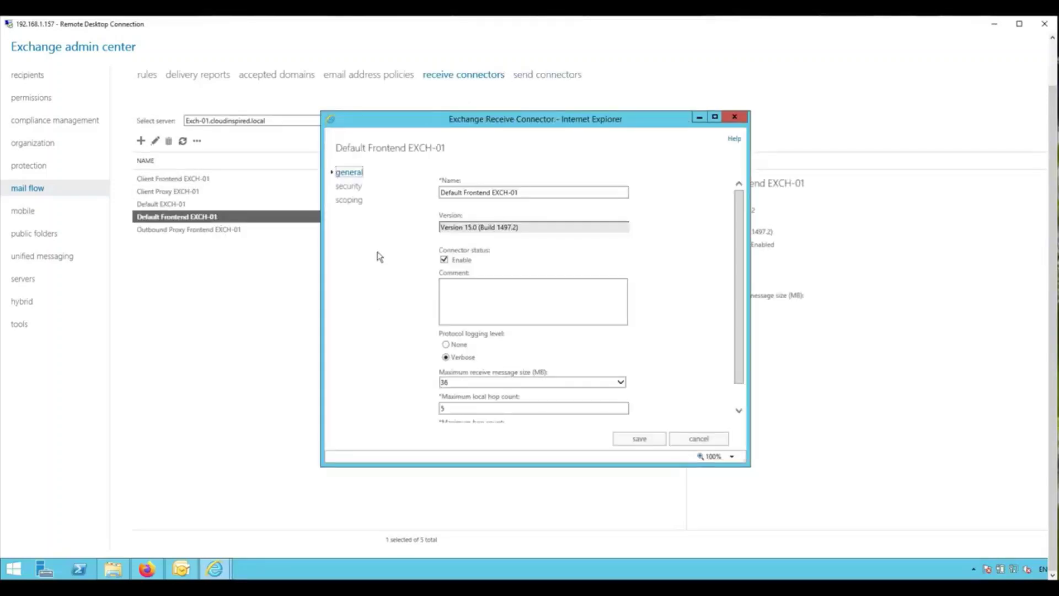
left_click(355, 187)
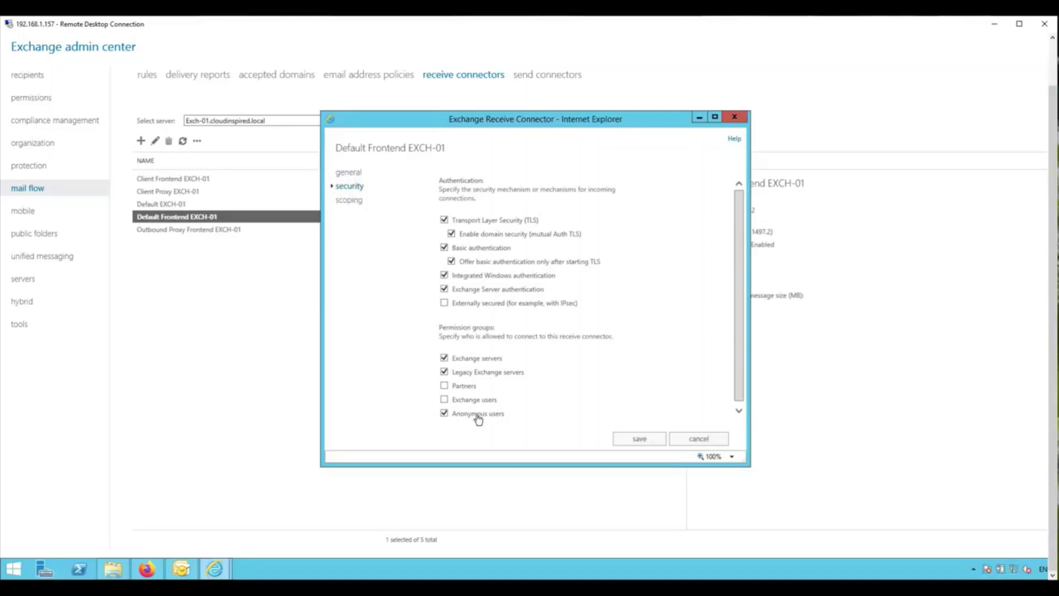
left_click(351, 201)
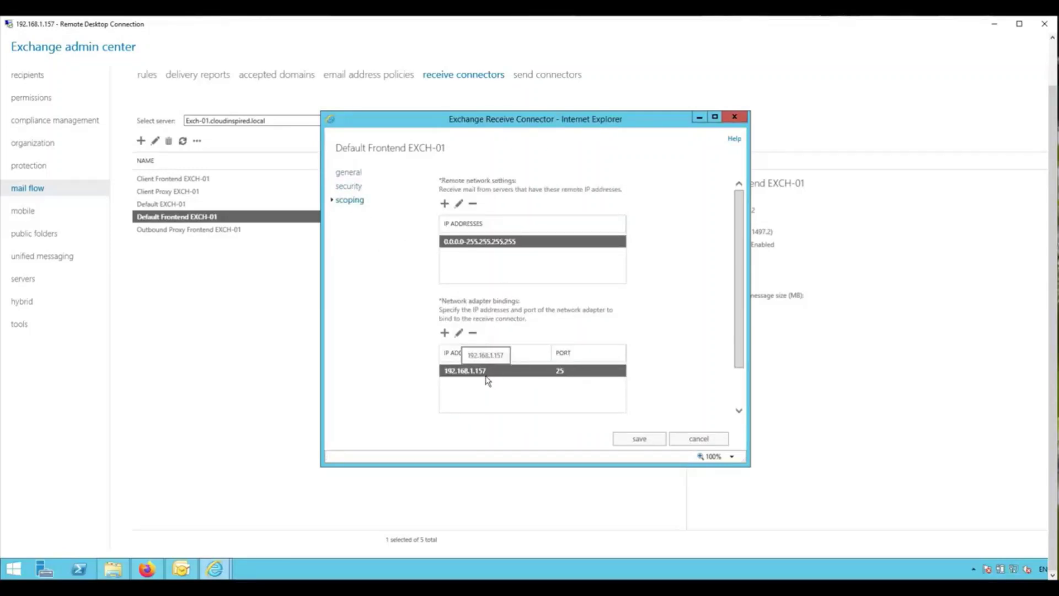
left_click(687, 441)
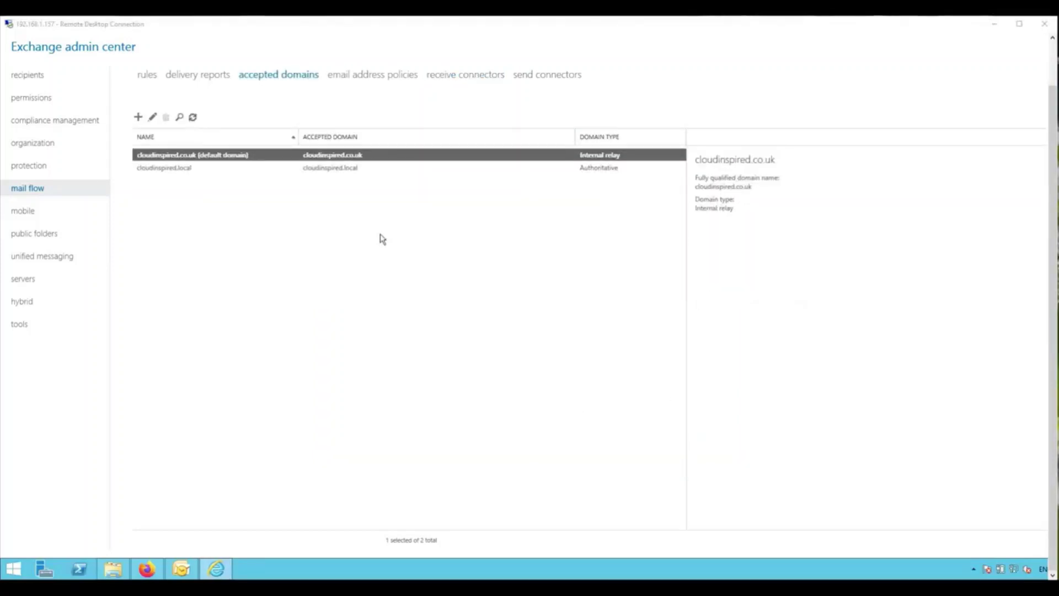
left_click(286, 76)
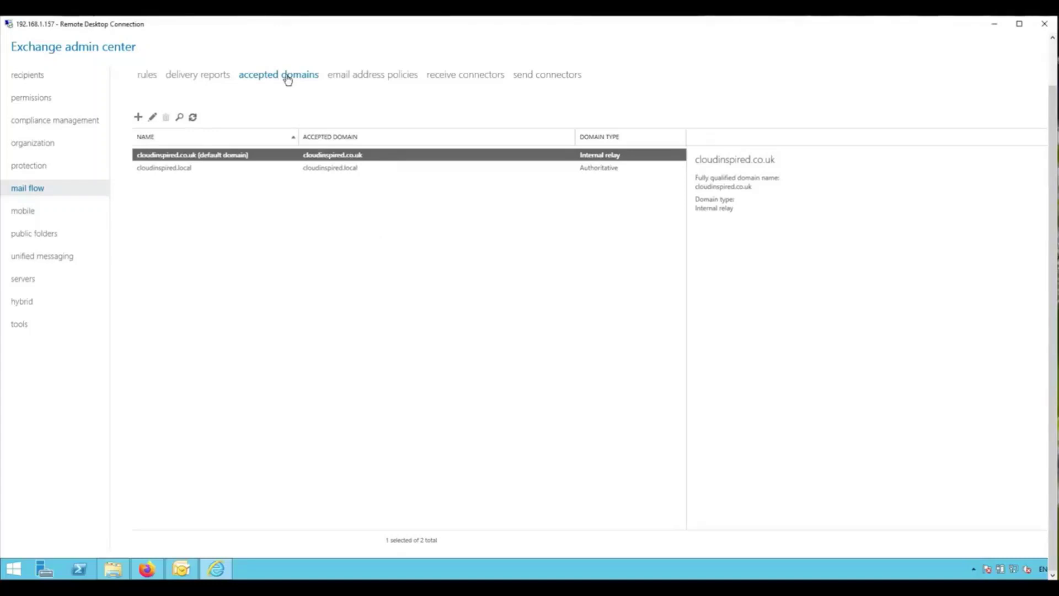
double_click(244, 157)
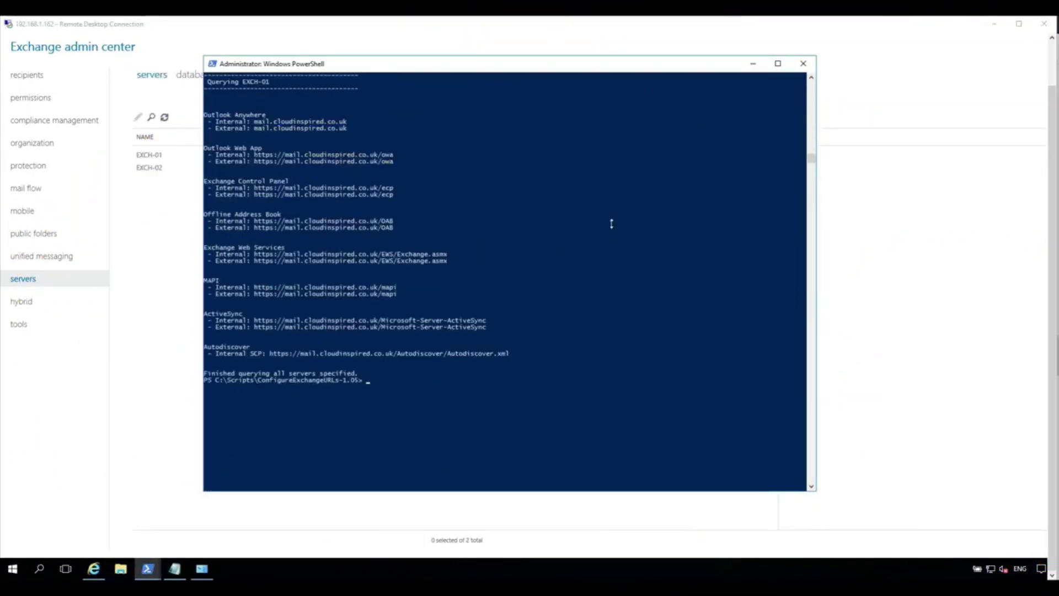
left_click(280, 83)
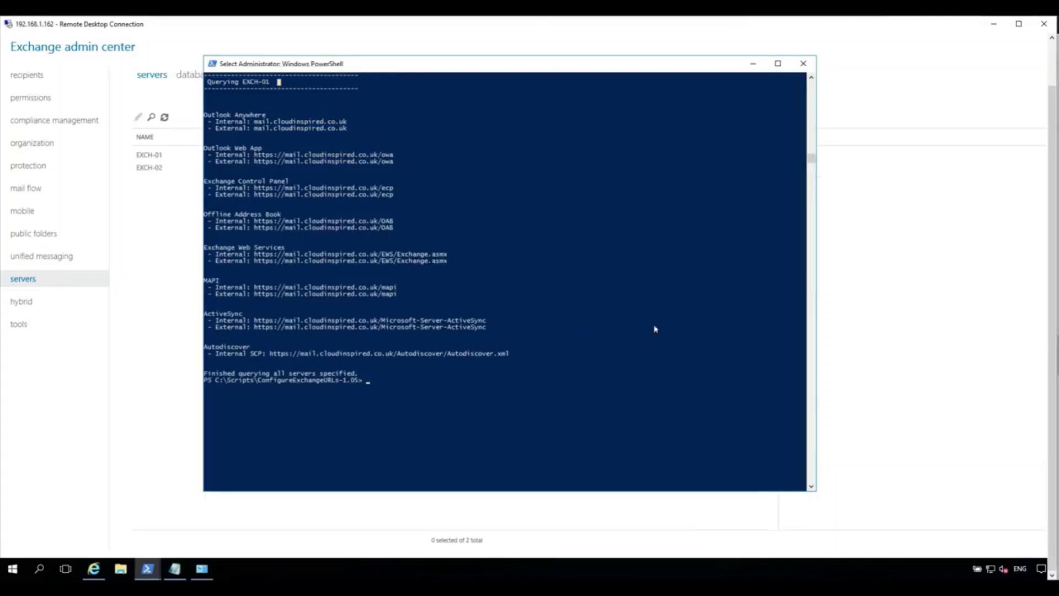
key("Escape")
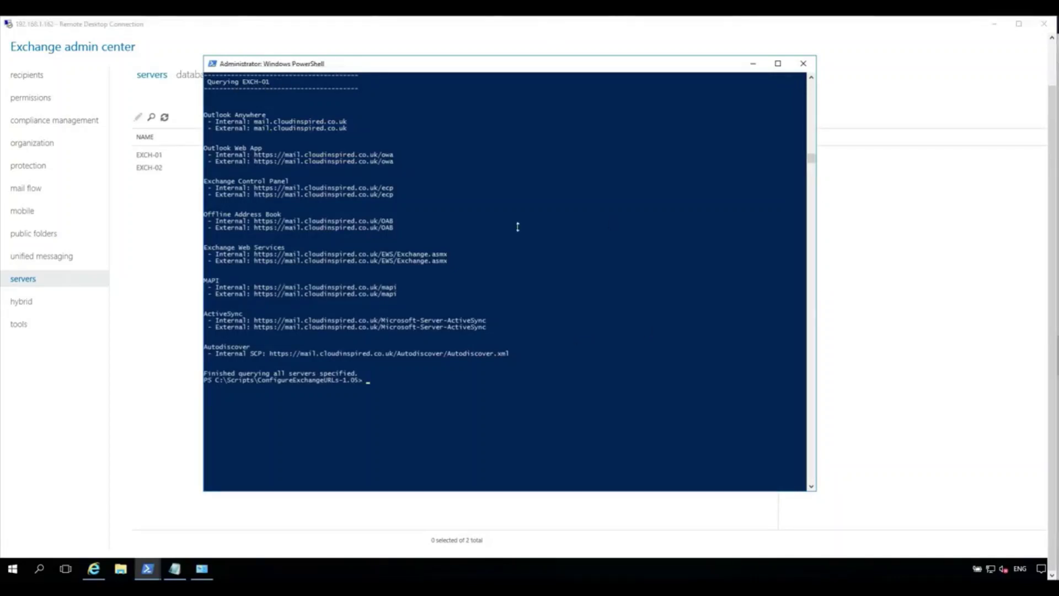
left_click(278, 84)
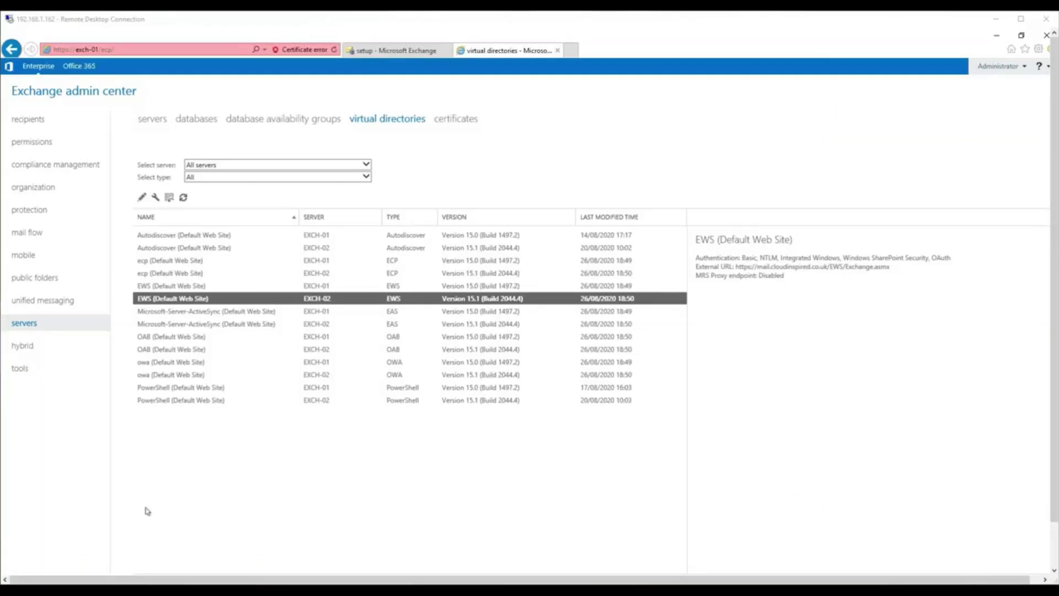
Open the EXCH-02 EWS (Default Web Site) virtual directory and look over its authentication methods.
left_click(26, 327)
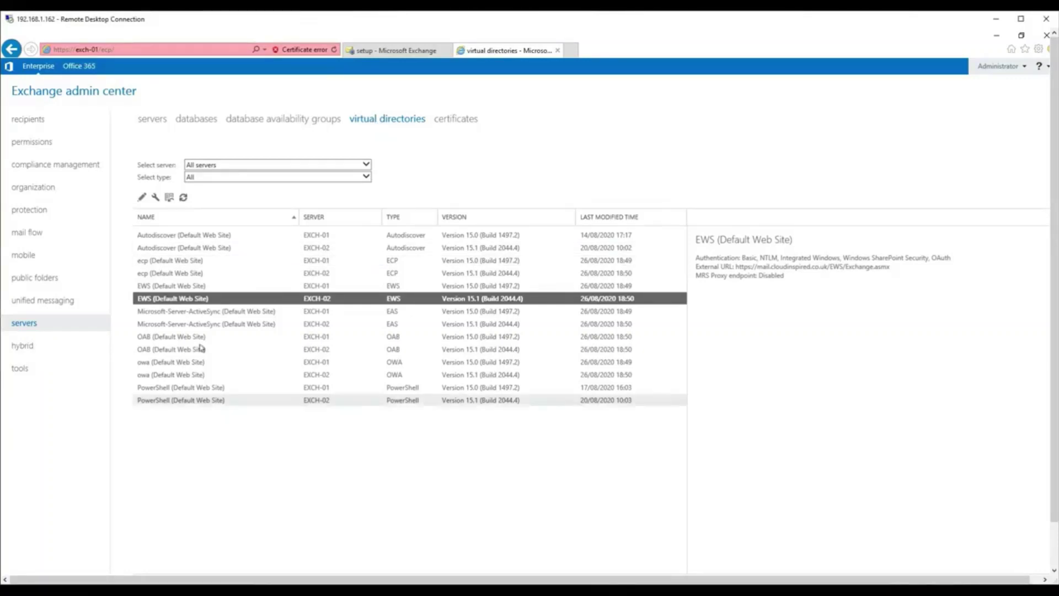
double_click(257, 299)
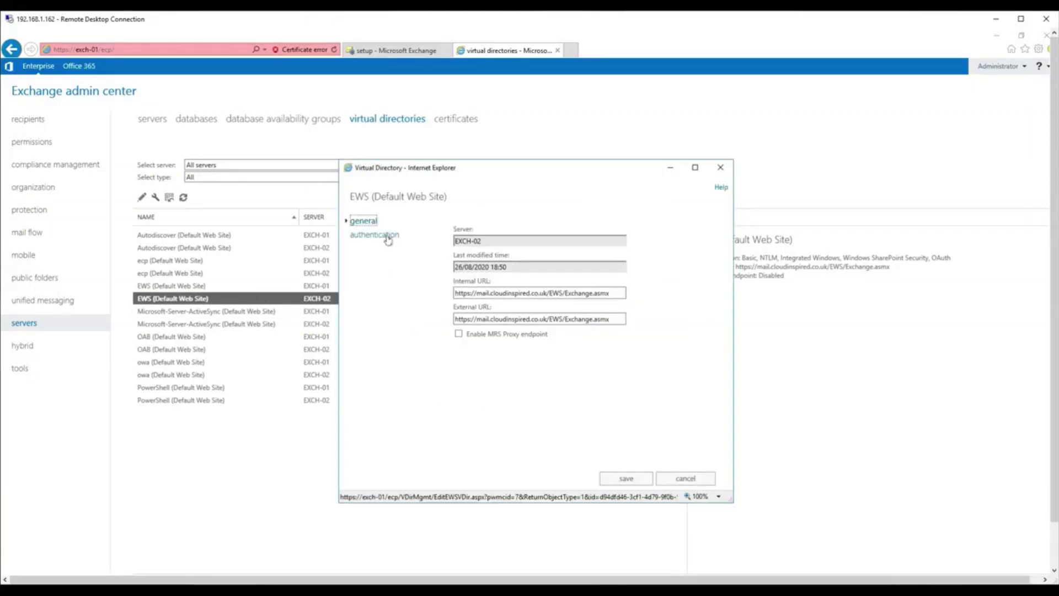
mouse_move(489, 336)
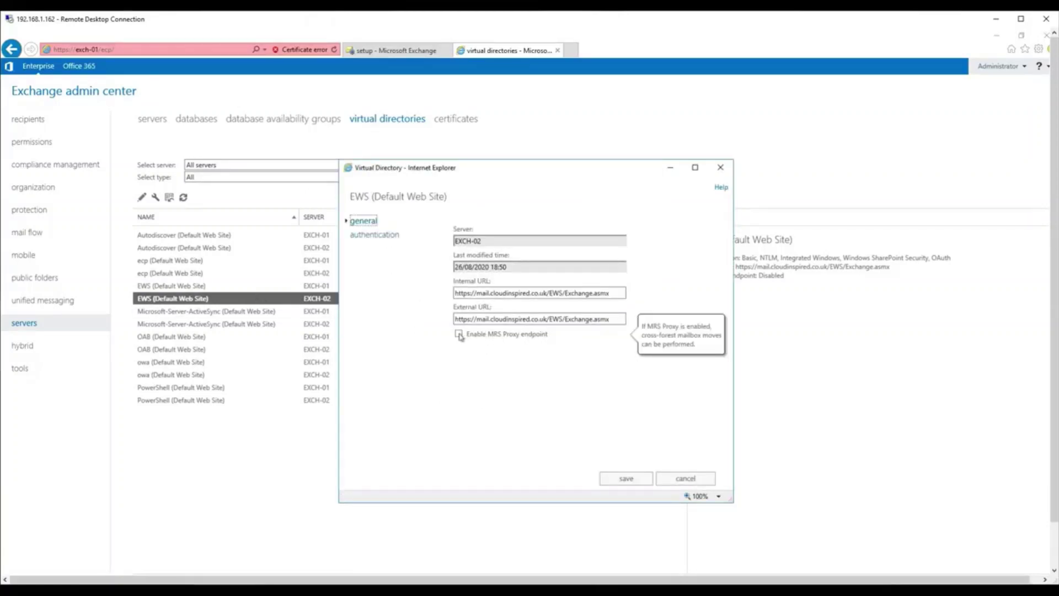
left_click(389, 236)
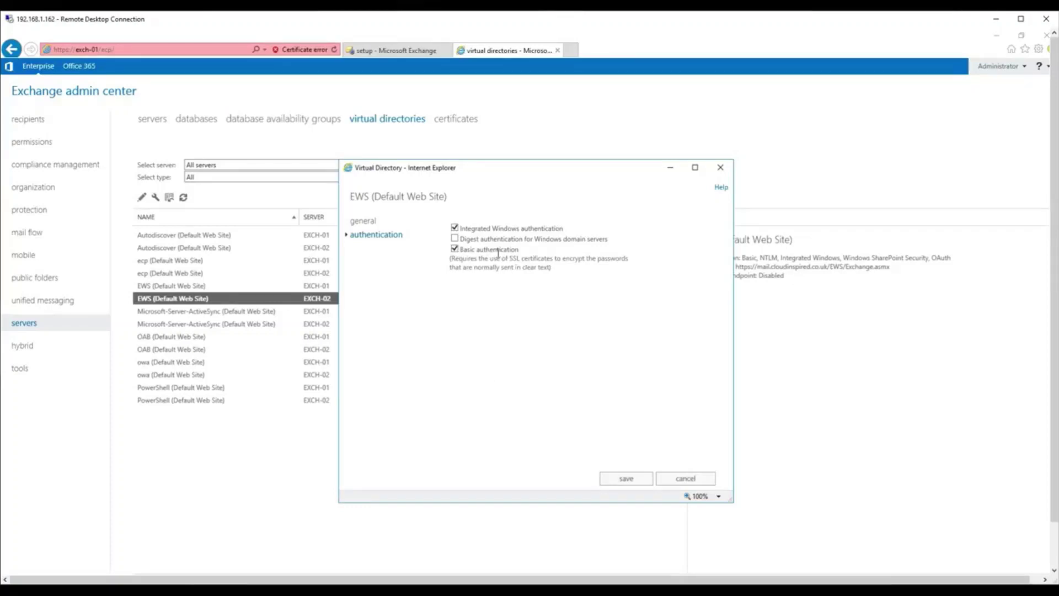
left_click(365, 221)
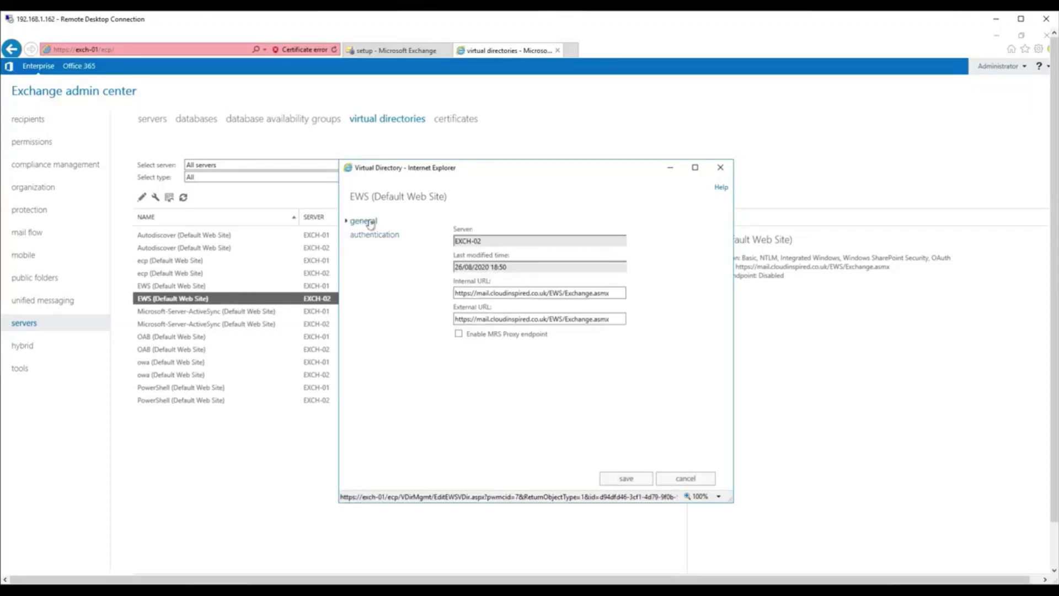
Enable the MRS Proxy endpoint, save, and reopen the directory to confirm it's on.
left_click(459, 335)
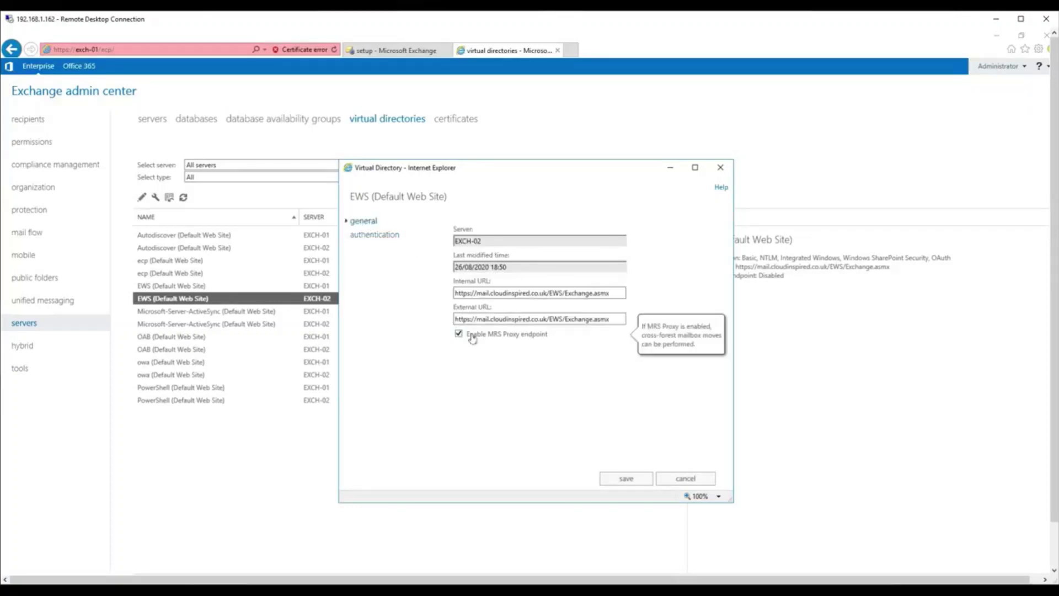
left_click(626, 479)
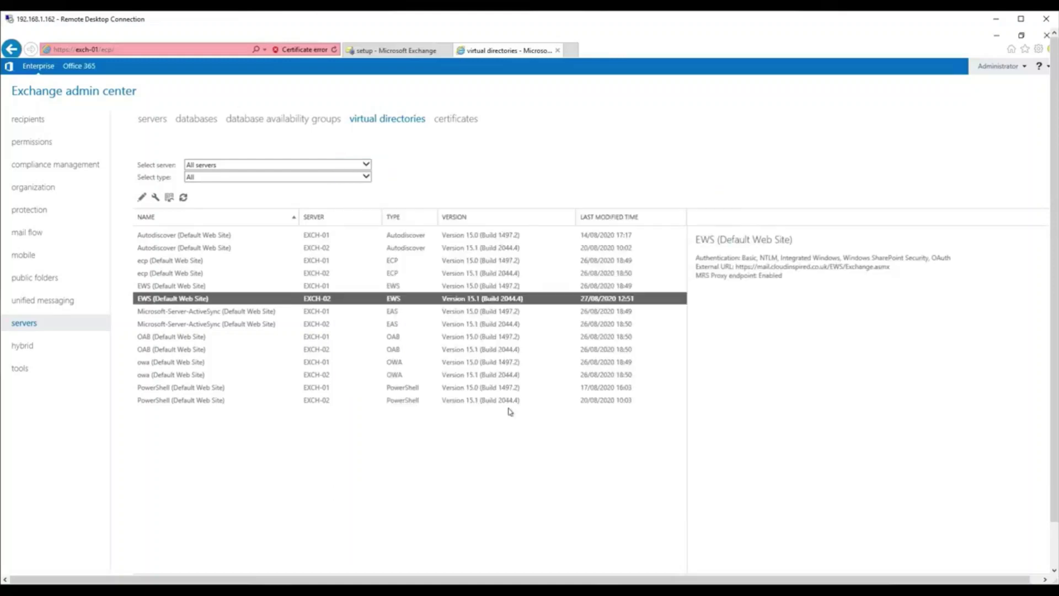
double_click(497, 298)
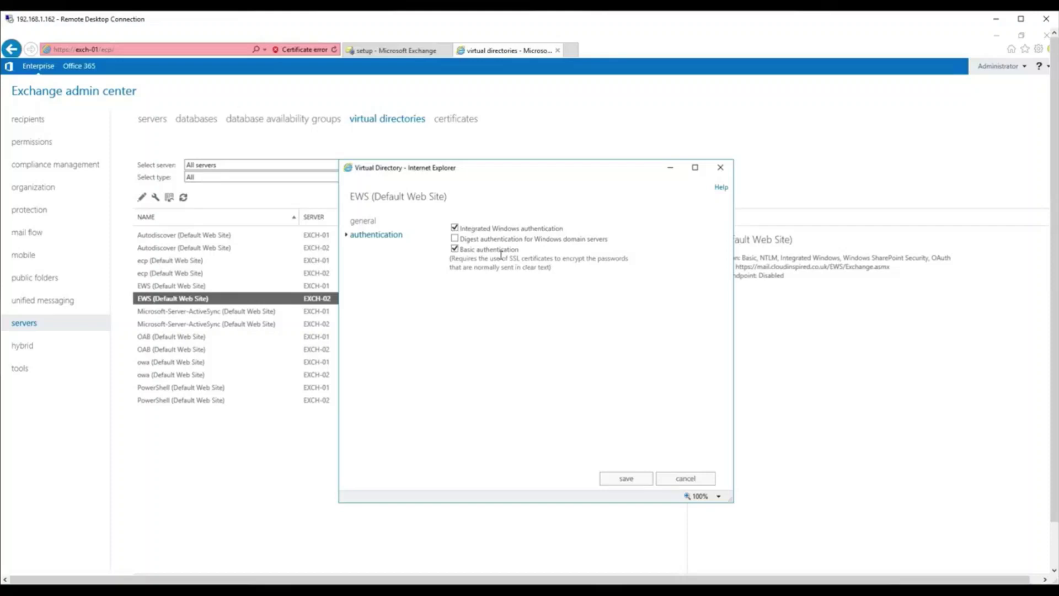
left_click(363, 221)
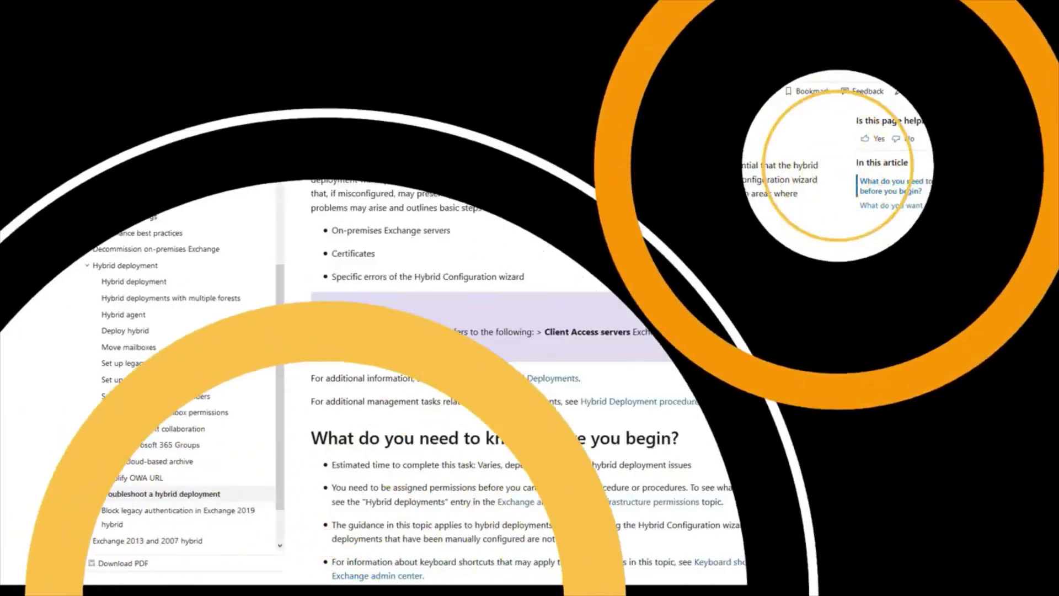
Skim the hybrid troubleshooting article's certificate guidance, then open the EAC servers list showing EXCH-01 and EXCH-02.
scroll(908, 337, "down", 10)
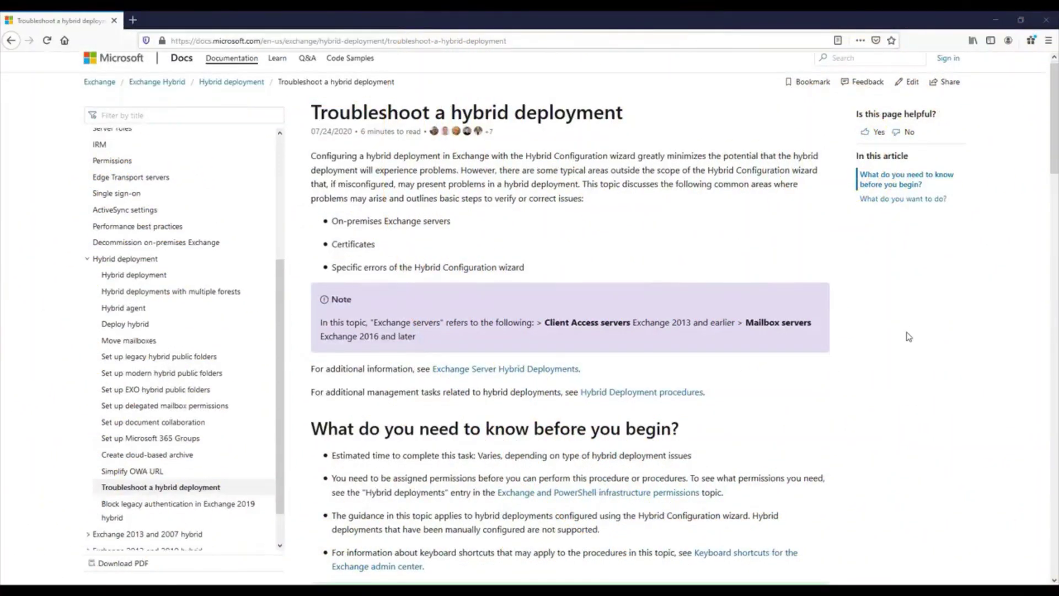
scroll(909, 338, "down", 8)
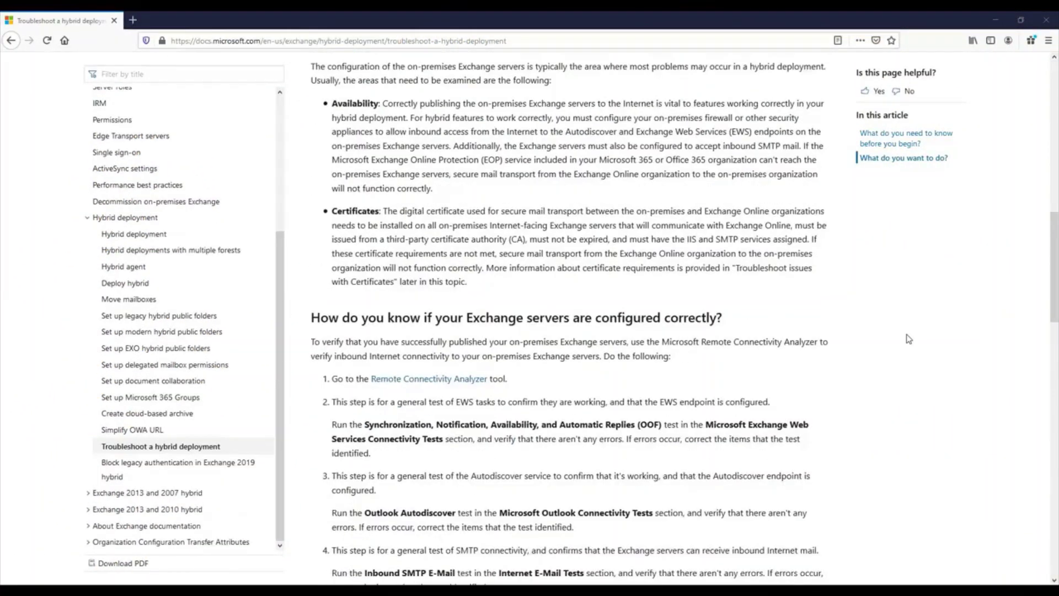
scroll(908, 339, "down", 2)
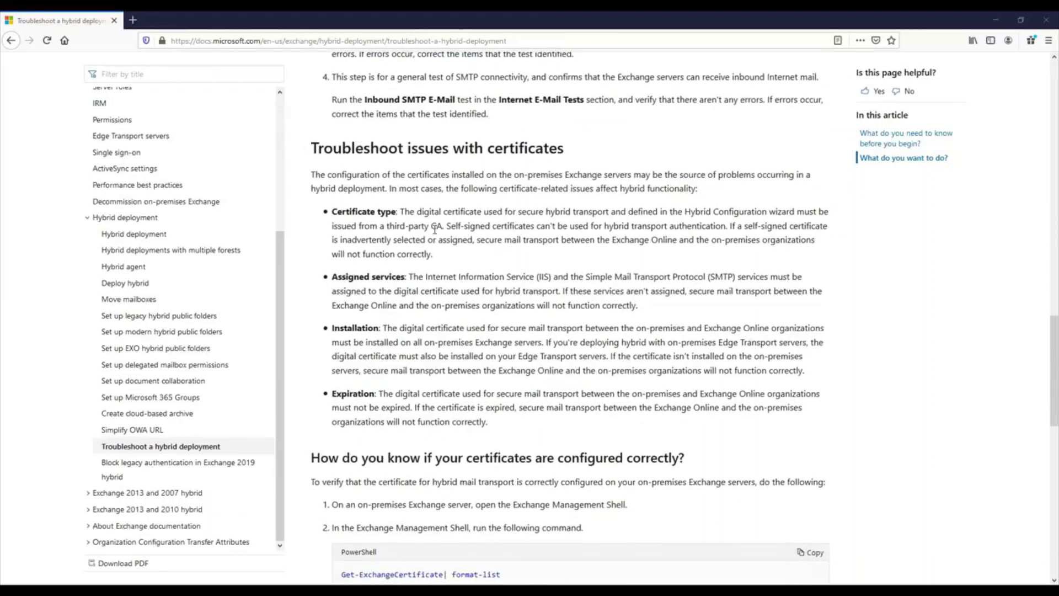
scroll(656, 284, "down", 3)
scroll(697, 300, "down", 3)
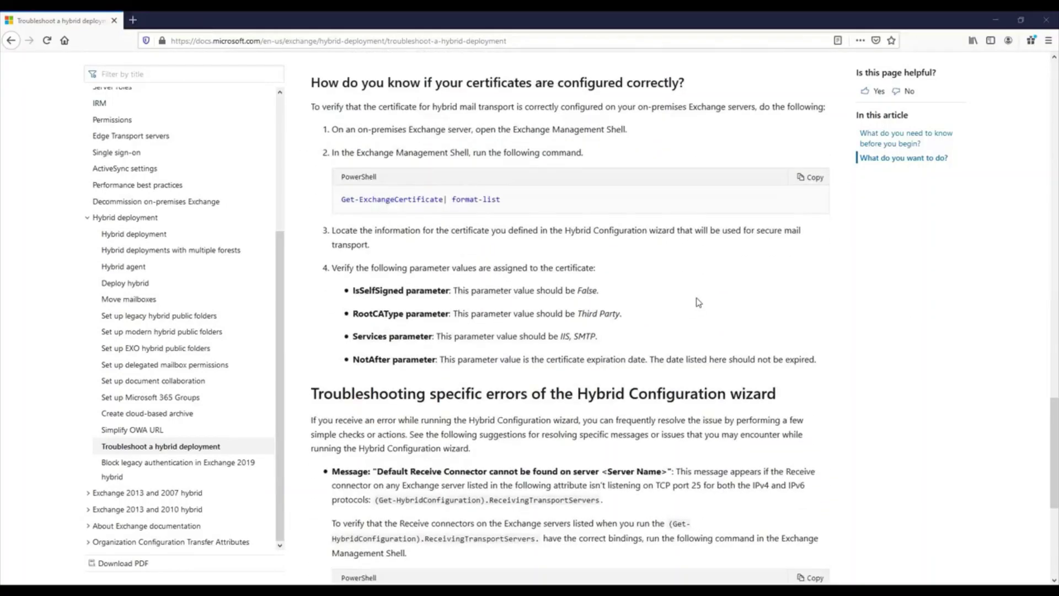
scroll(698, 300, "down", 5)
scroll(700, 300, "up", 6)
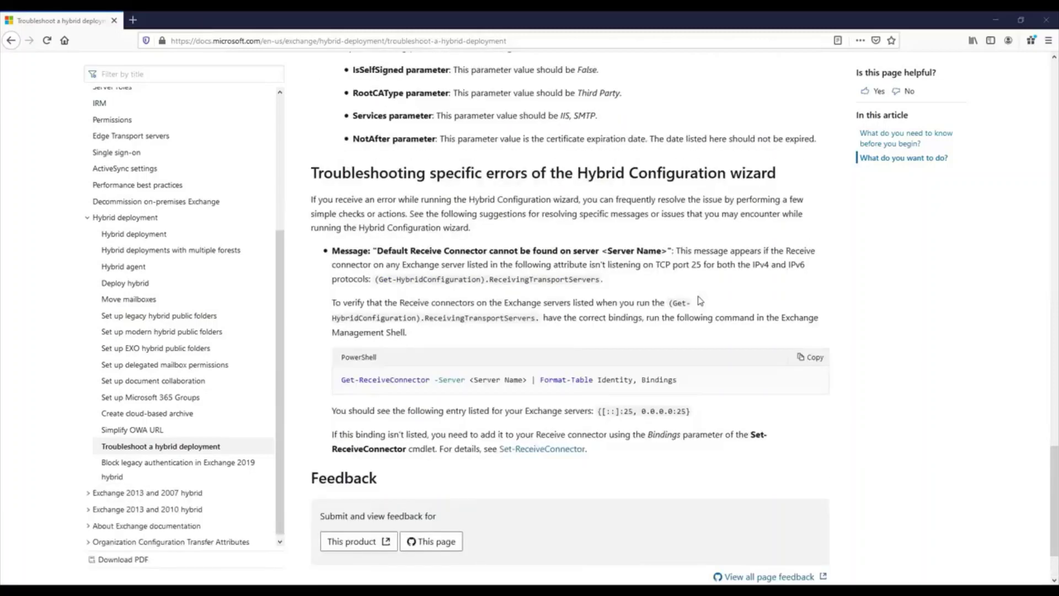
left_click_drag(1056, 438, 1057, 269)
scroll(870, 296, "up", 10)
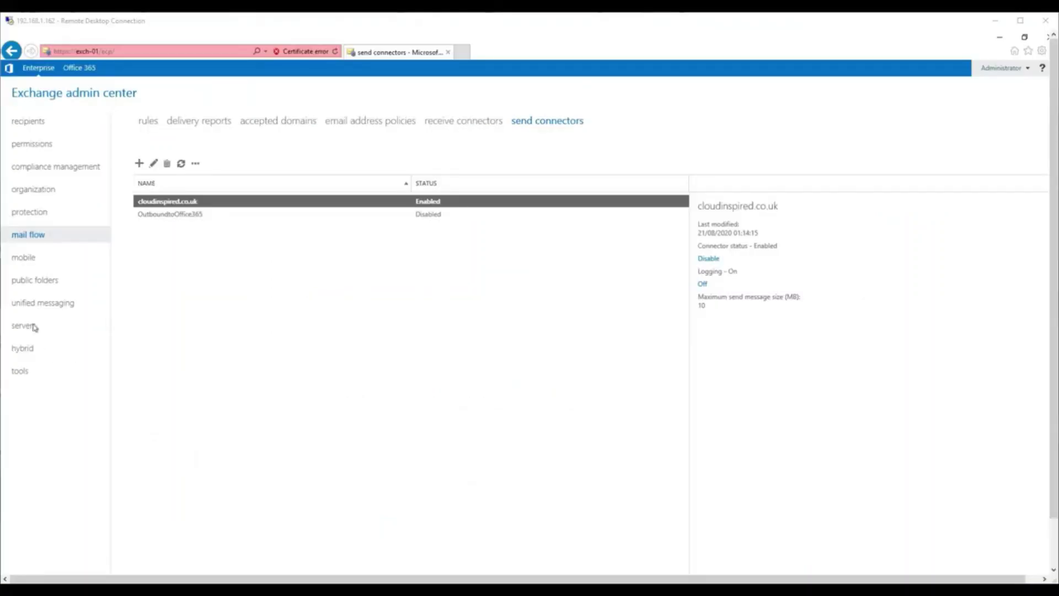
left_click(30, 325)
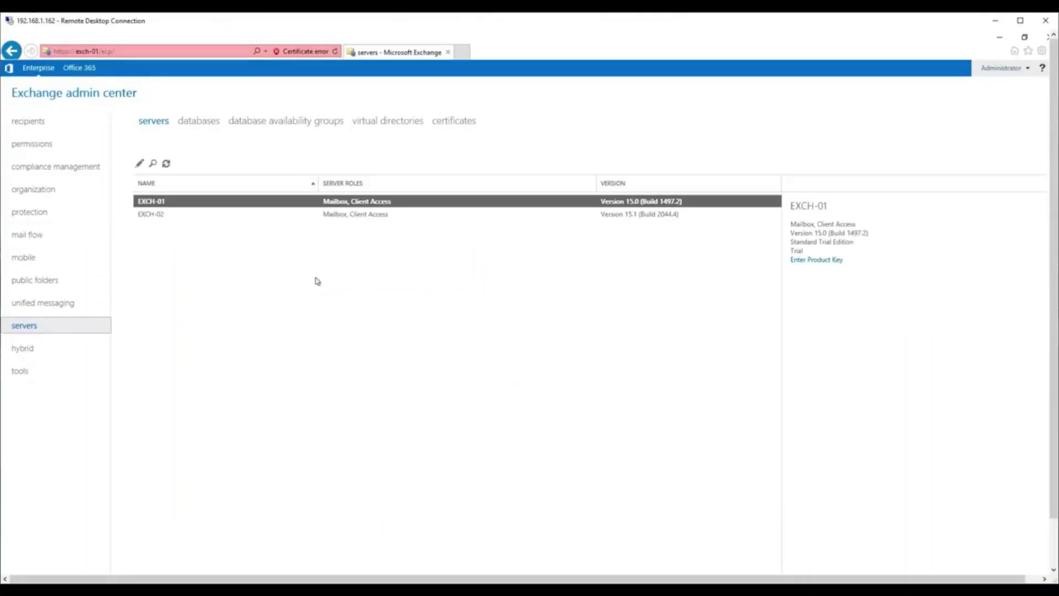
View the cloudinspired.co.uk certificate's general details and its IMAP, IIS and SMTP services, then cancel unchanged.
left_click(462, 122)
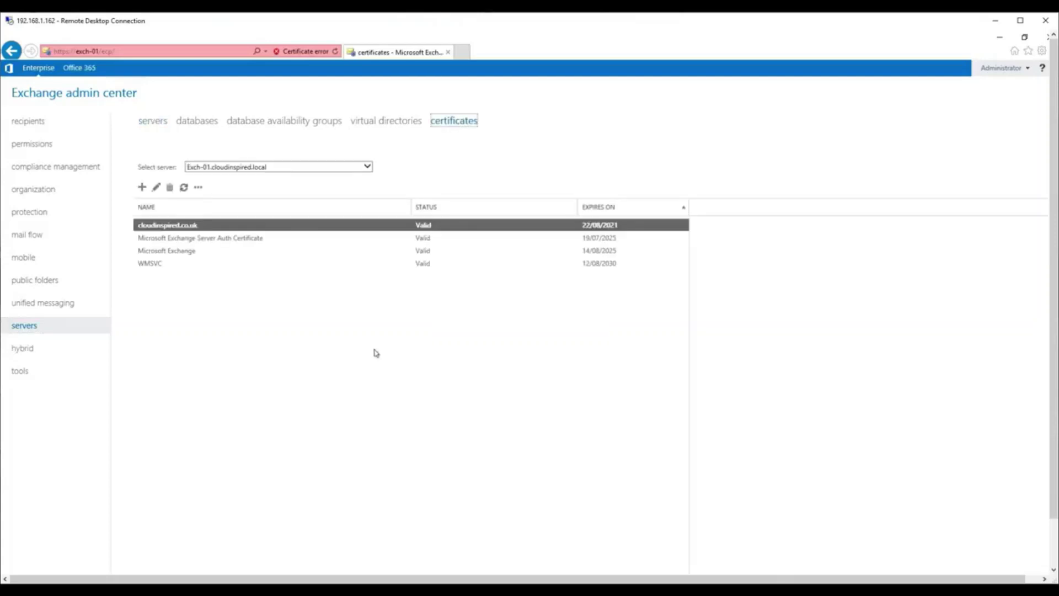
double_click(308, 228)
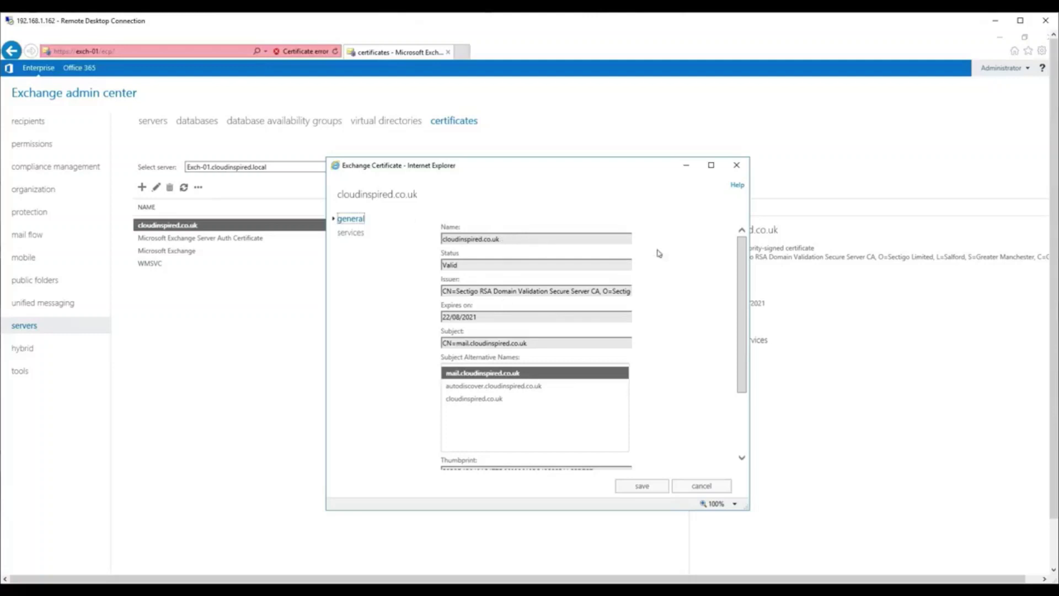
mouse_move(745, 255)
left_mouse_down()
mouse_move(745, 330)
mouse_move(749, 246)
left_mouse_up()
left_click(358, 235)
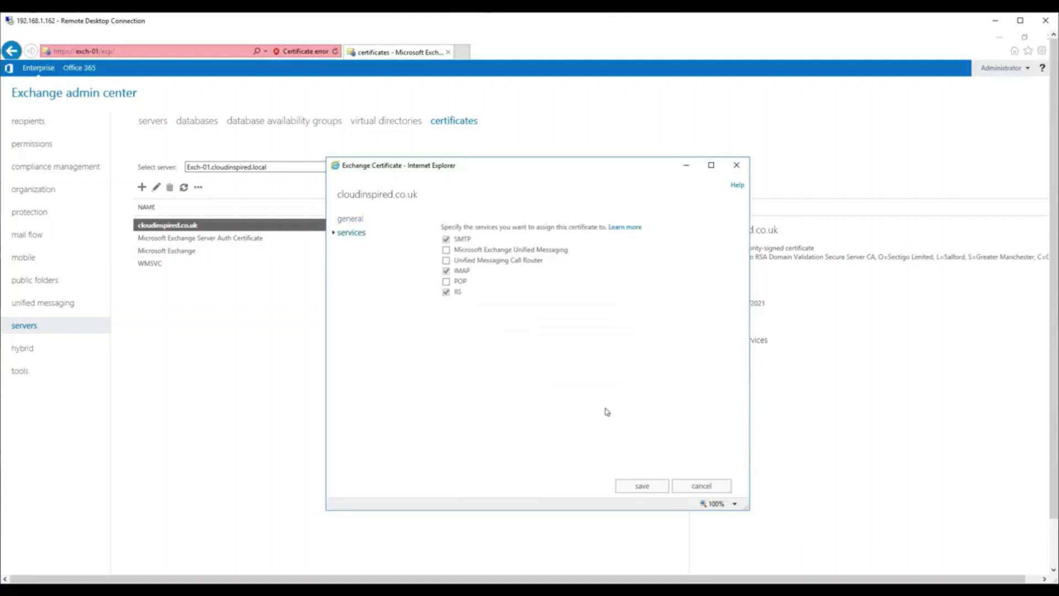
left_click(701, 487)
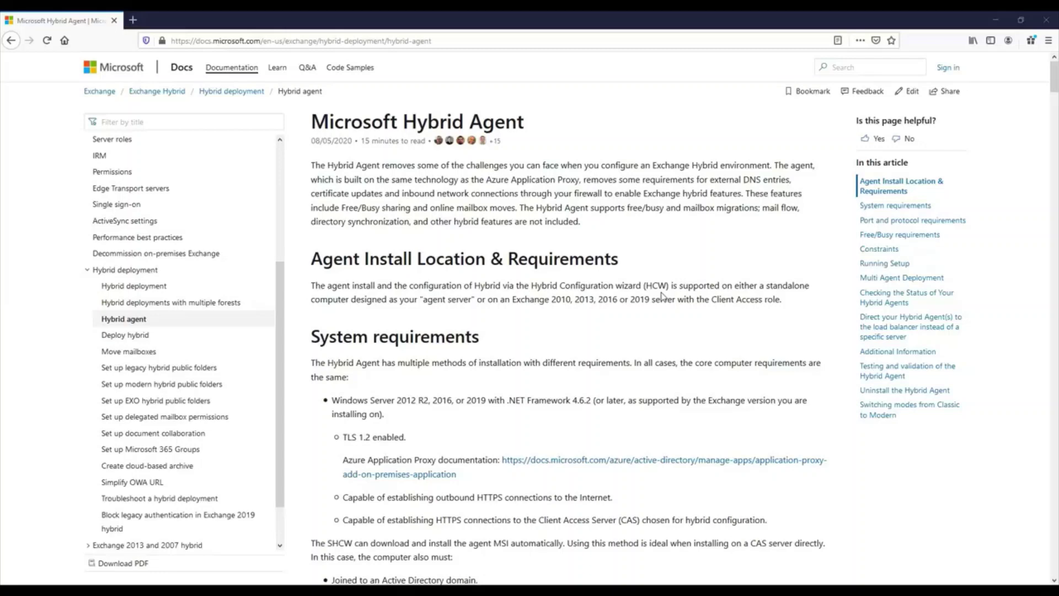
Copy Import-Module .\HybridManagement.psm1 and Test-HybridConnectivity -TestO365Endpoints into PowerShell and run them.
scroll(691, 324, "down", 10)
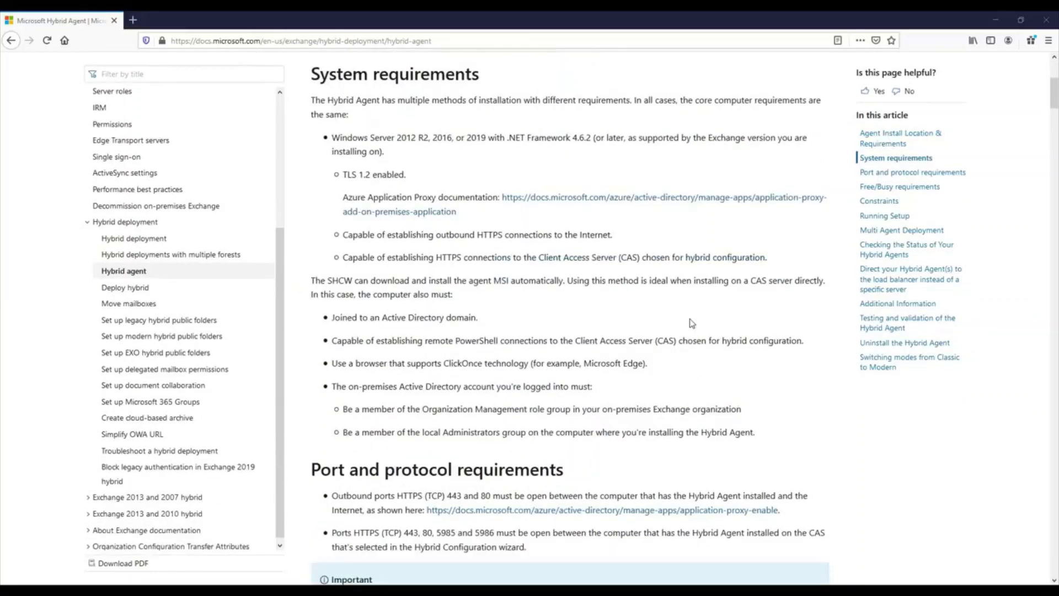
scroll(695, 324, "down", 15)
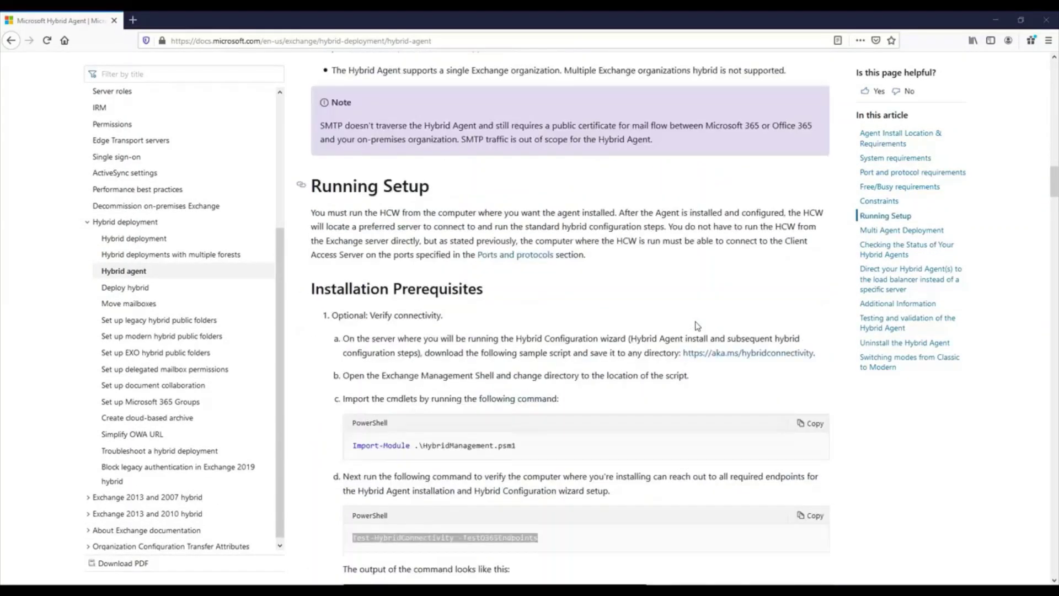
left_click(601, 243)
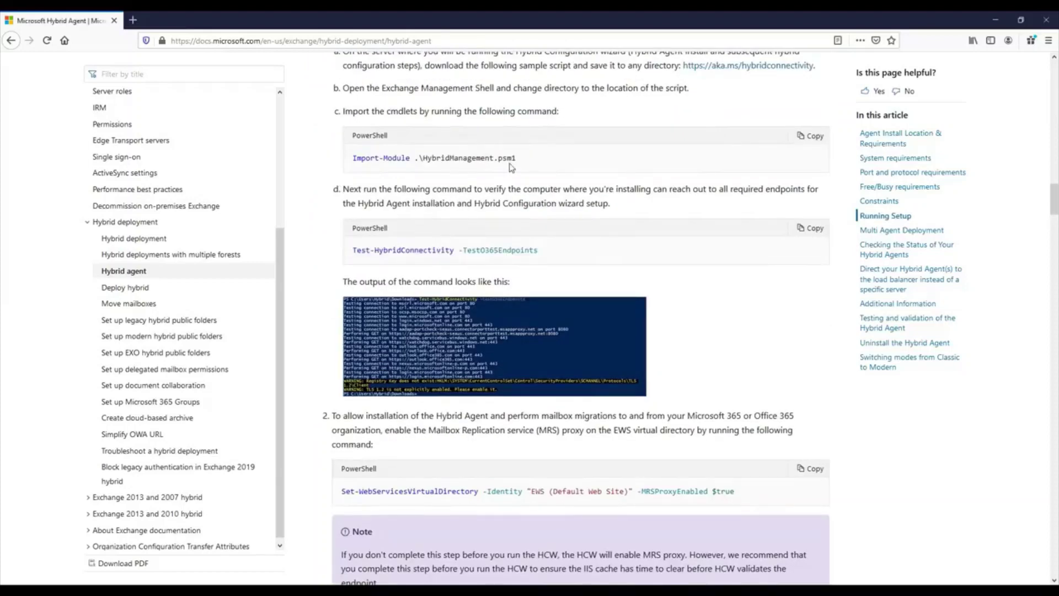
left_click_drag(517, 158, 353, 154)
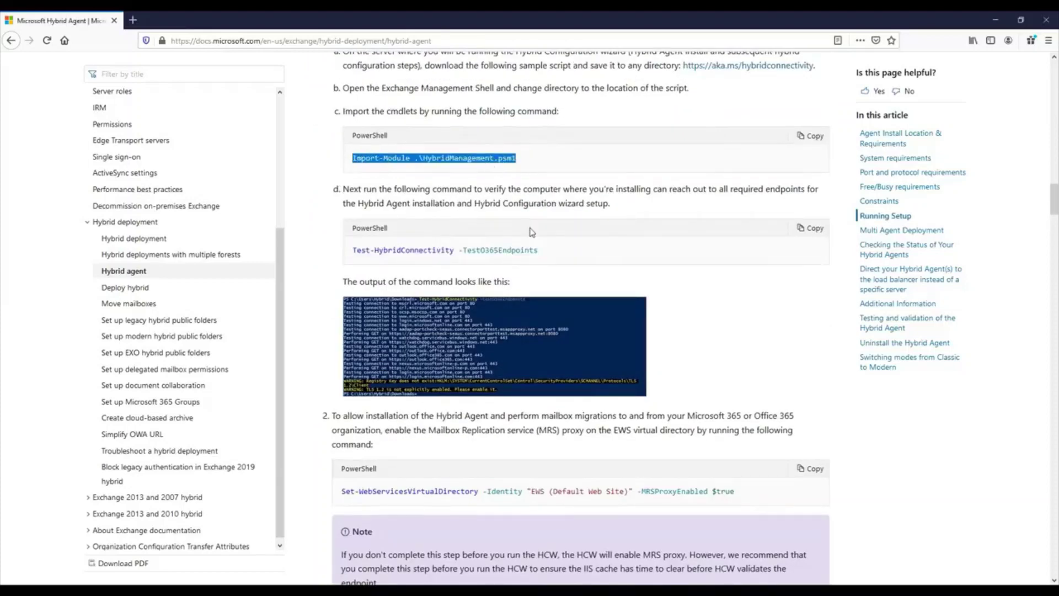
left_click_drag(538, 251, 356, 247)
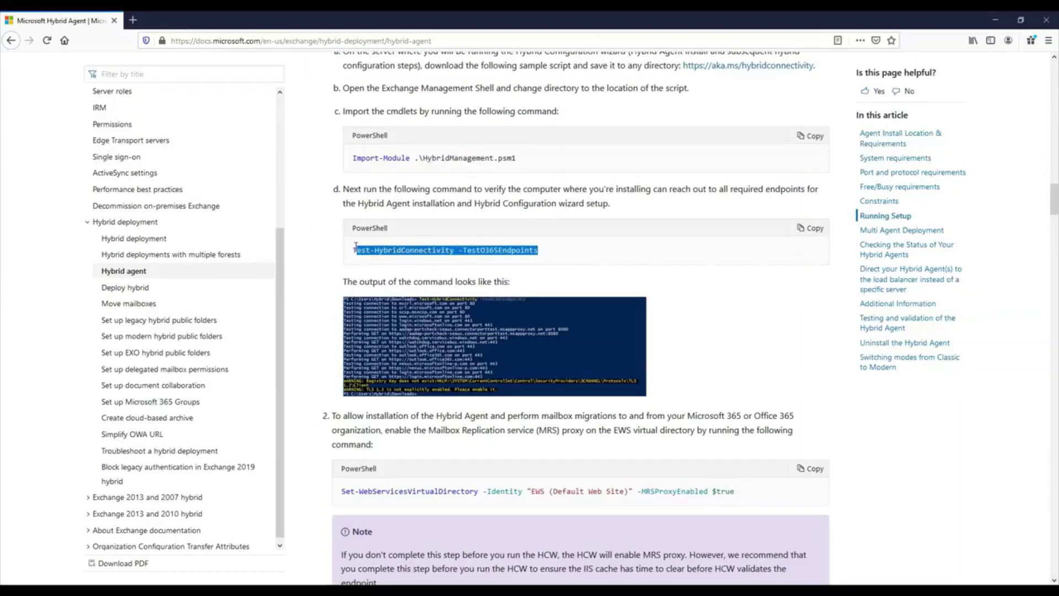
left_click(738, 319)
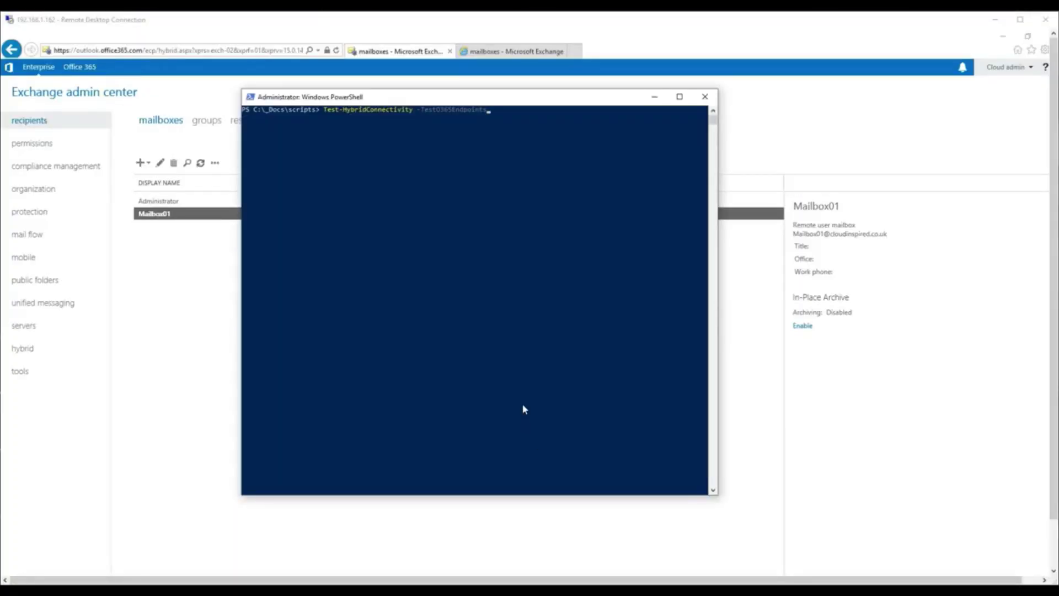
key("Return")
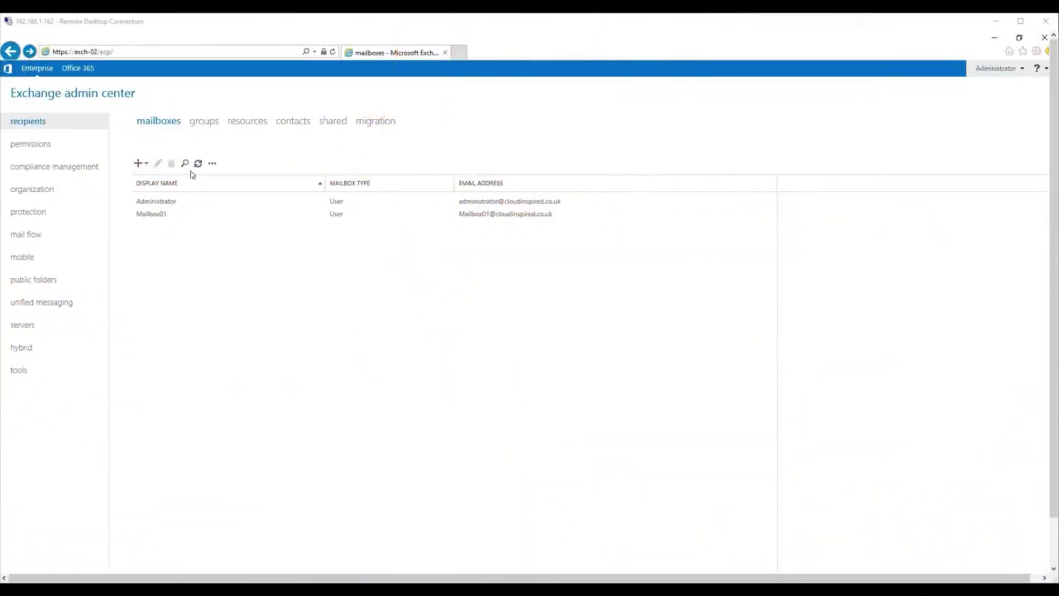
Modify the hybrid deployment and sign in to Office 365 with the cloud admin e-mail and password.
left_click(104, 52)
left_click_drag(132, 55, 78, 55)
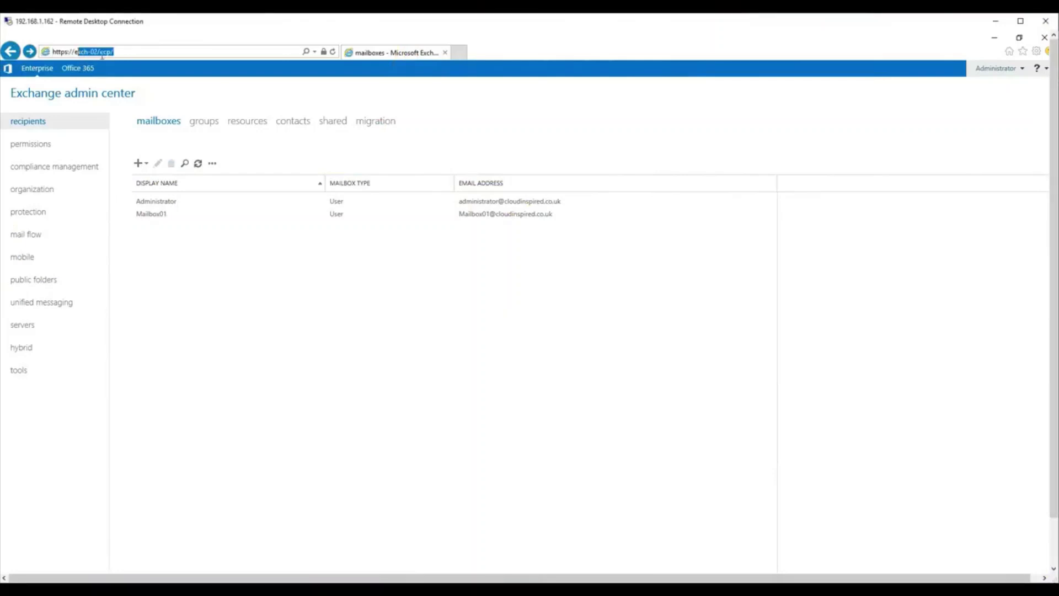
left_click(61, 347)
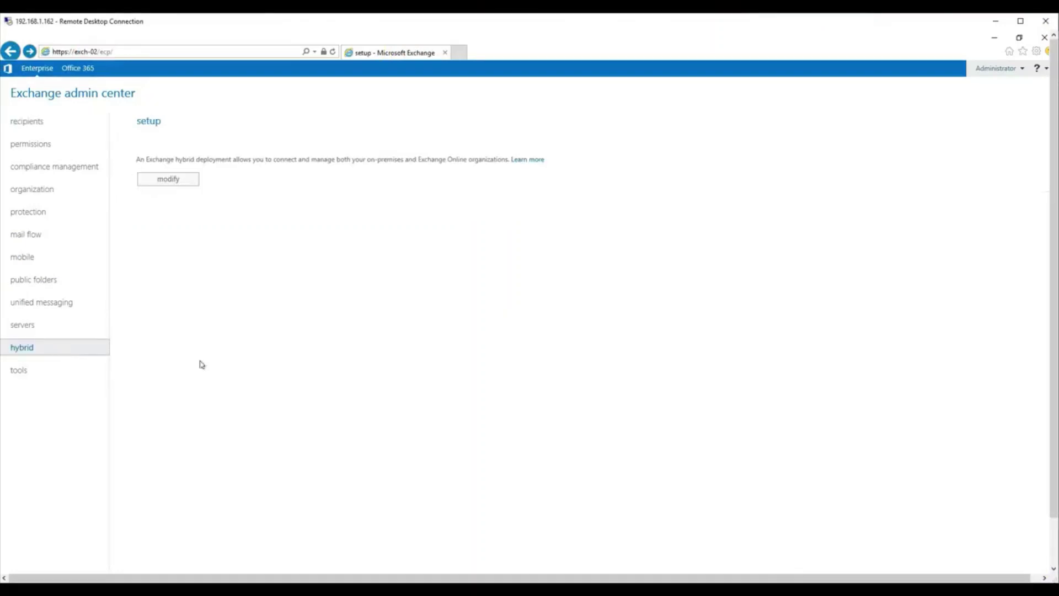
left_click(186, 181)
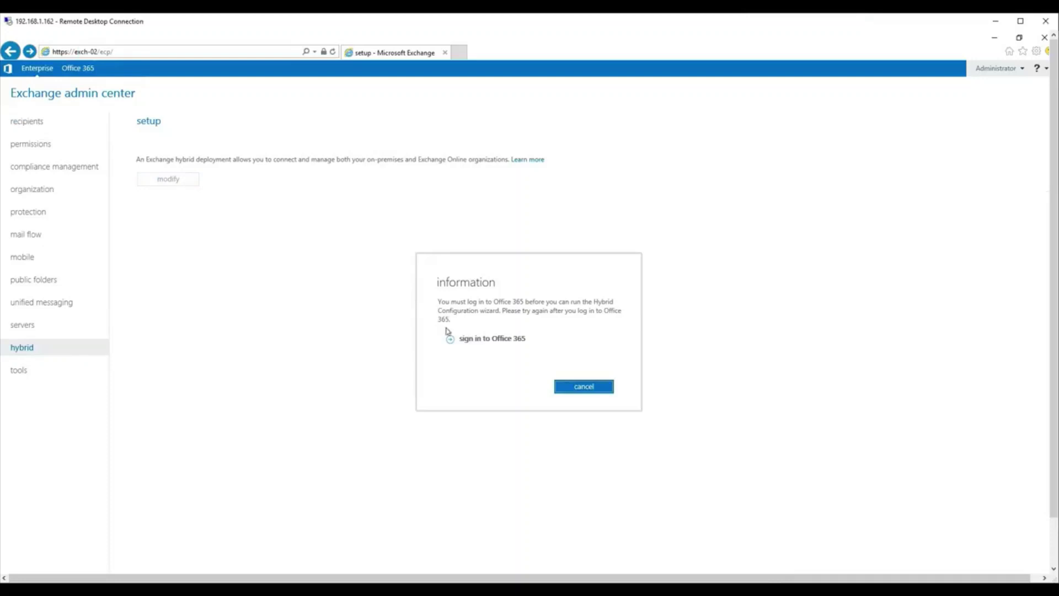
left_click(470, 338)
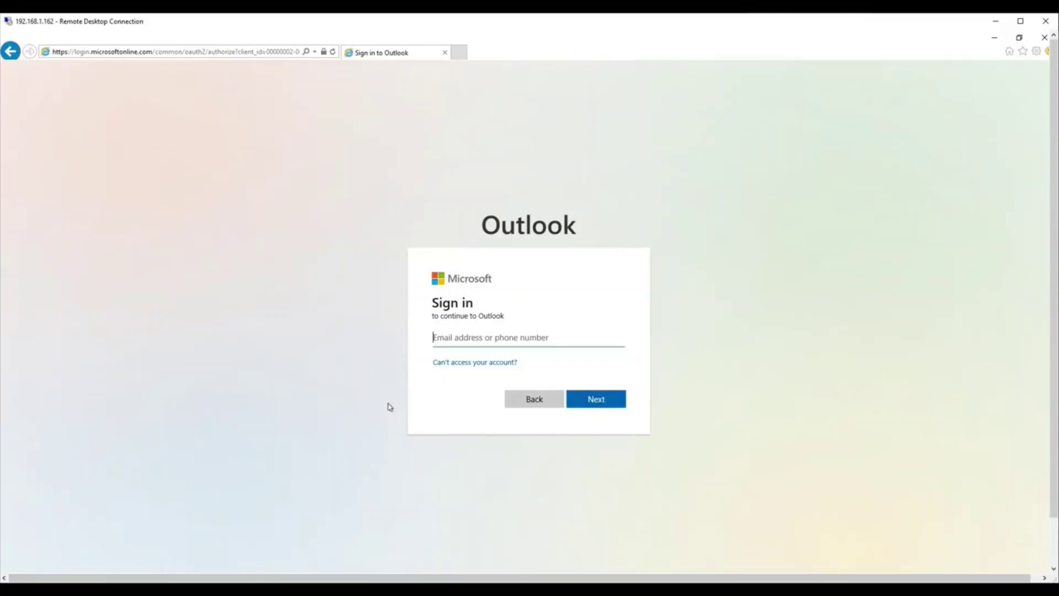
key("ctrl+v")
left_click(588, 404)
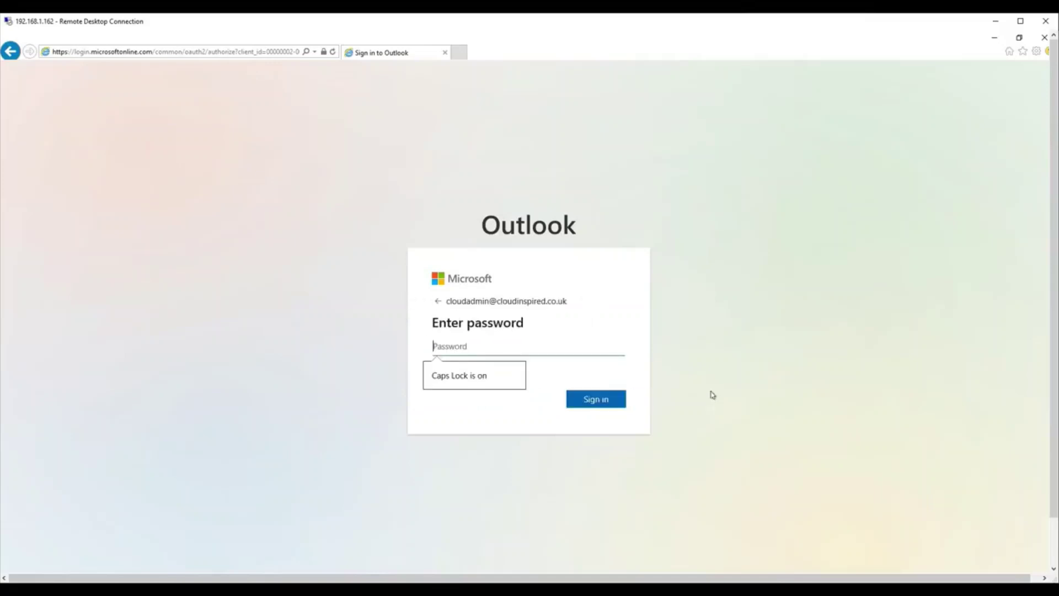
type("*****")
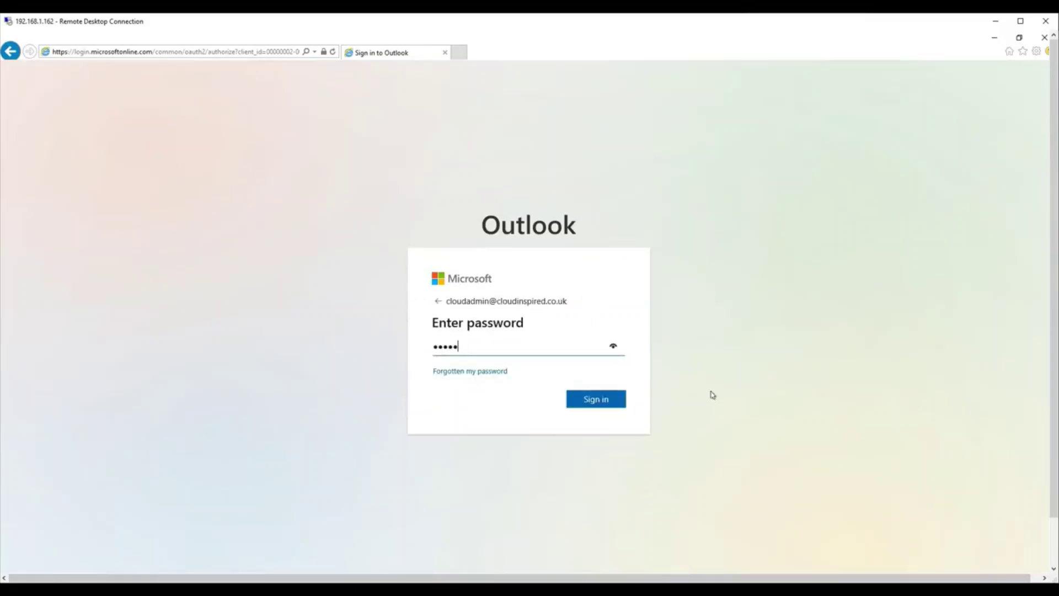
type("****")
key("Return")
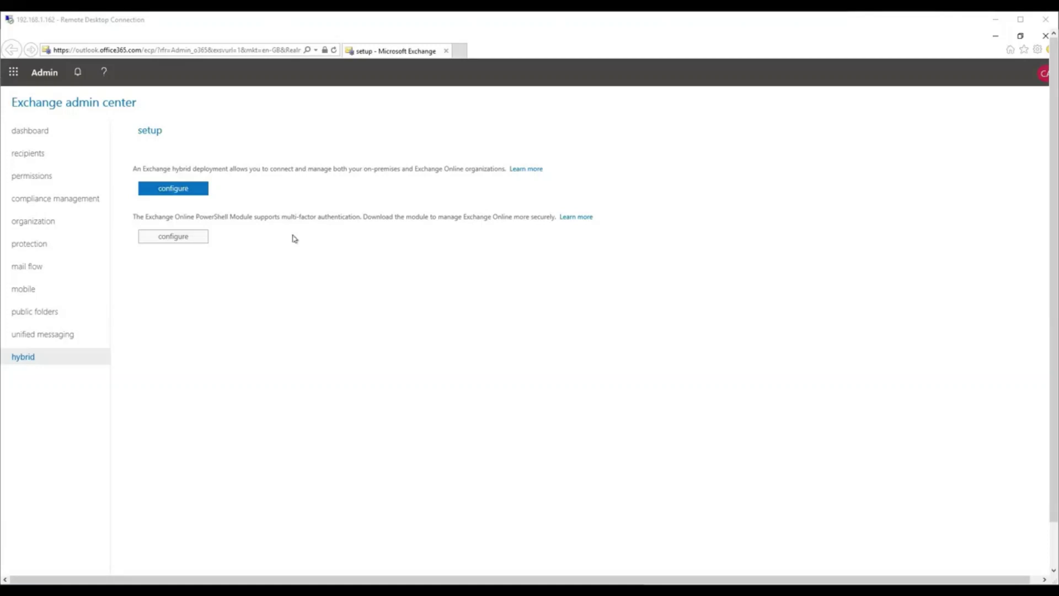
Download the Hybrid Configuration Wizard via configure, install it and allow it to run.
left_click(198, 190)
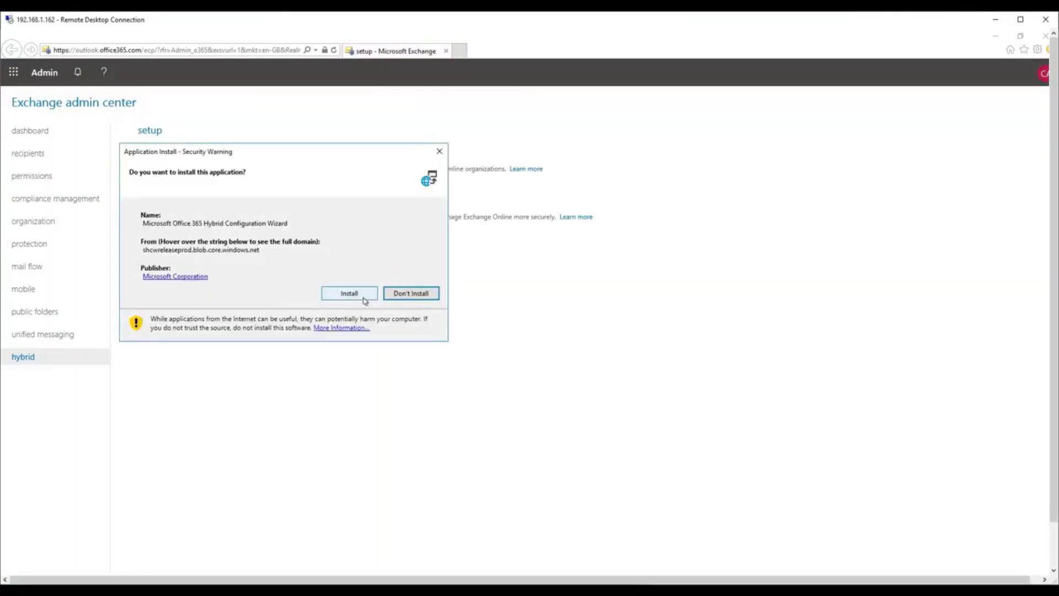
left_click(363, 294)
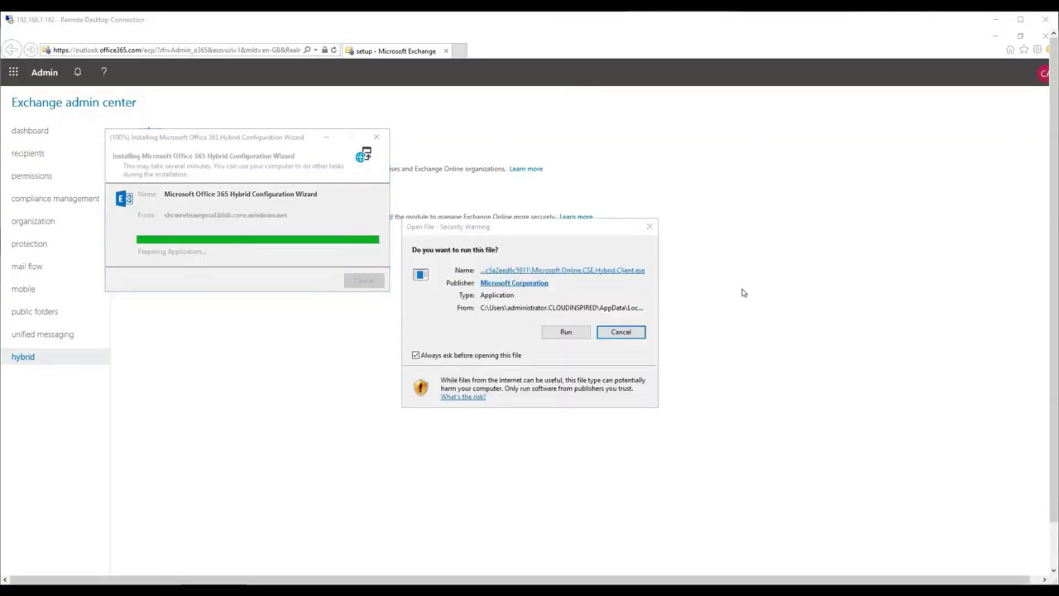
left_click(564, 333)
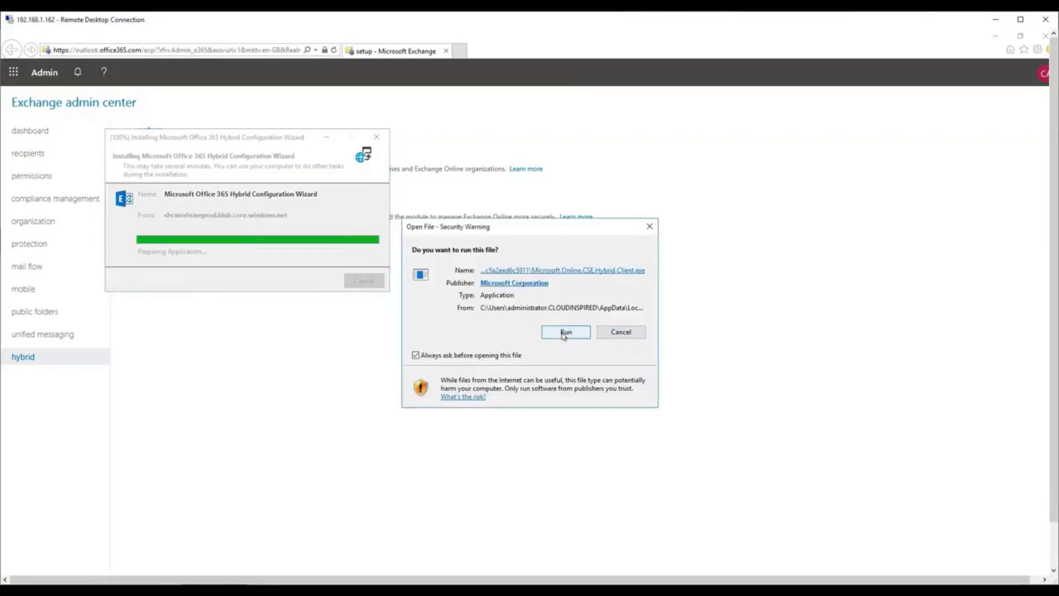
left_click(565, 331)
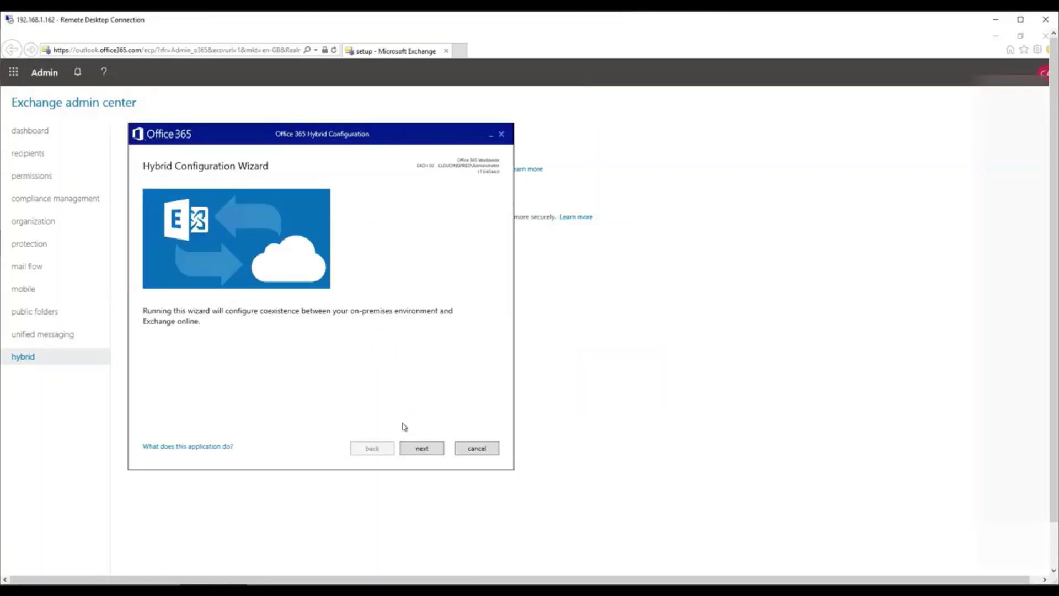
Pass the wizard's introduction, keeping the detected EXCH-02 server and Office 365 Worldwide hosting.
left_click(423, 453)
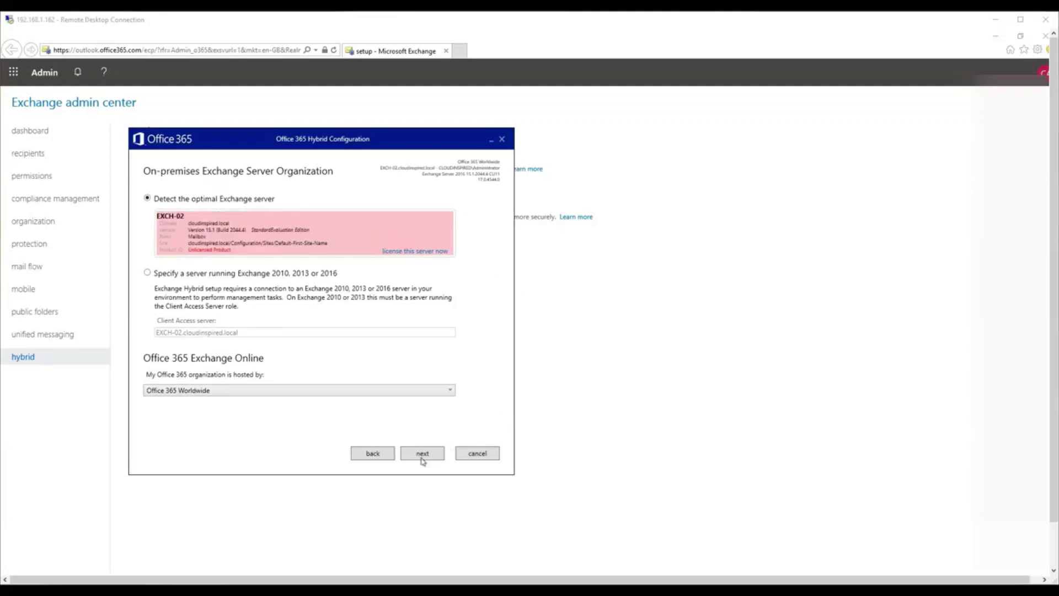
left_click(451, 390)
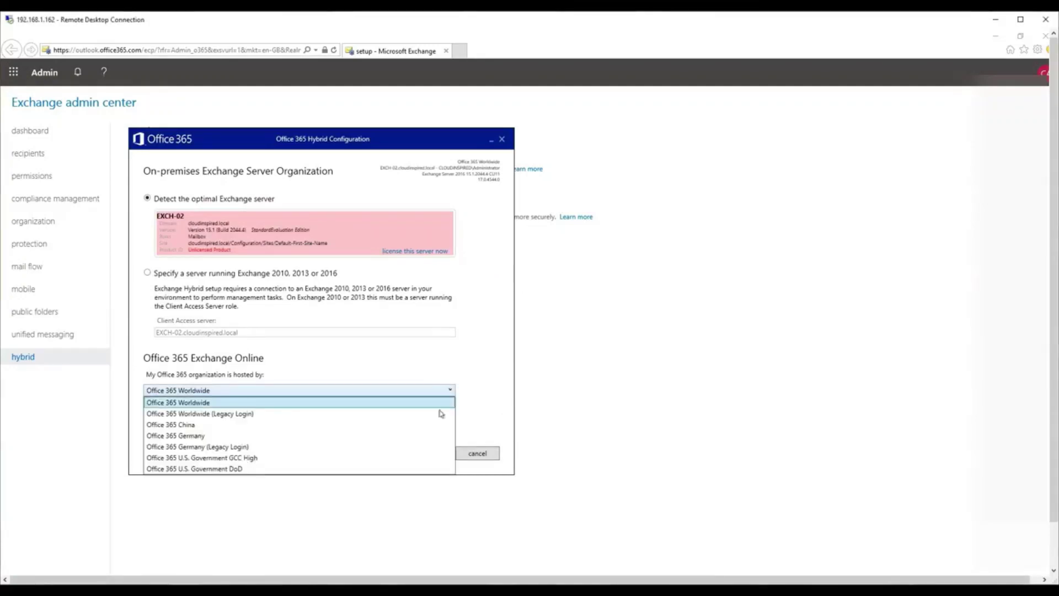
left_click(434, 367)
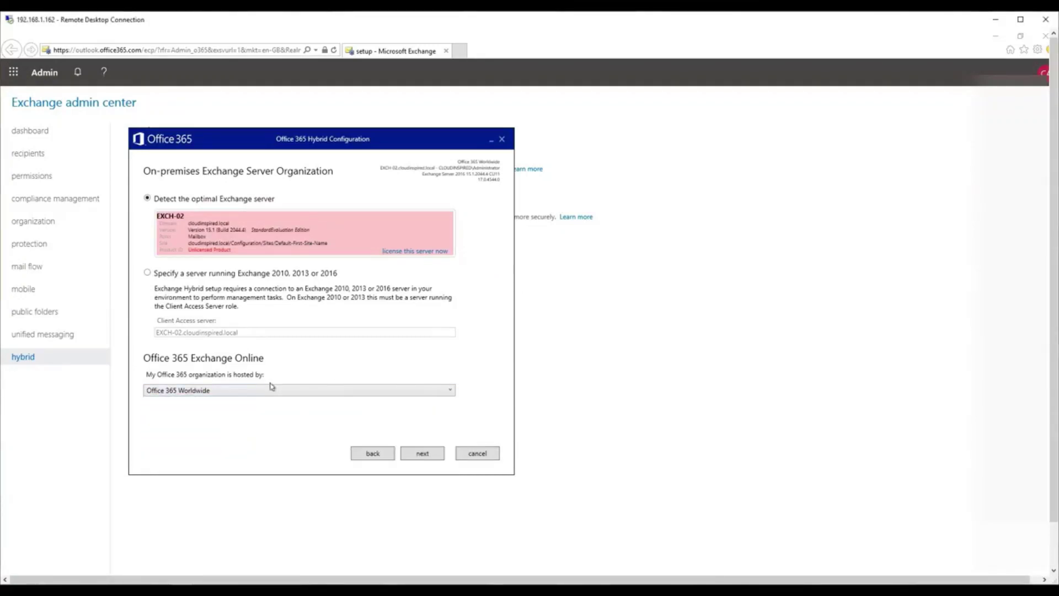
left_click(428, 456)
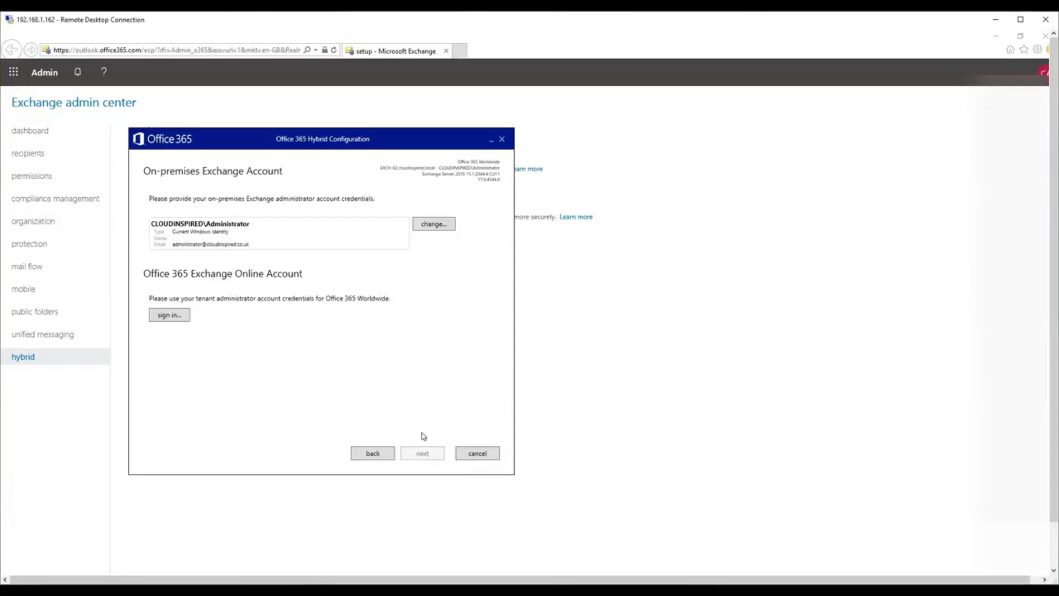
Sign in with the tenant admin's e-mail and password, then gather configuration information.
left_click(171, 318)
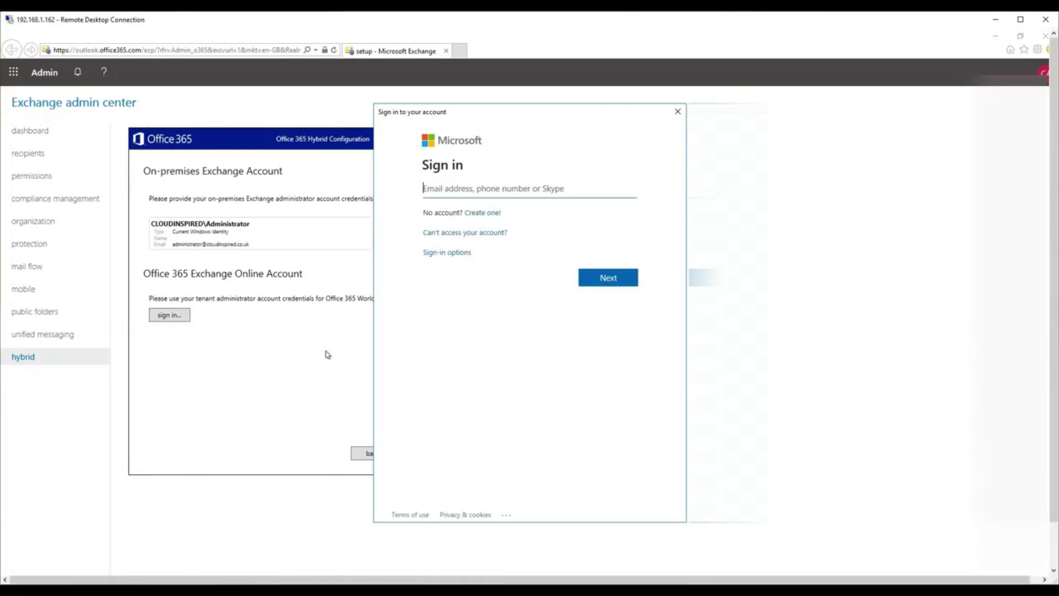
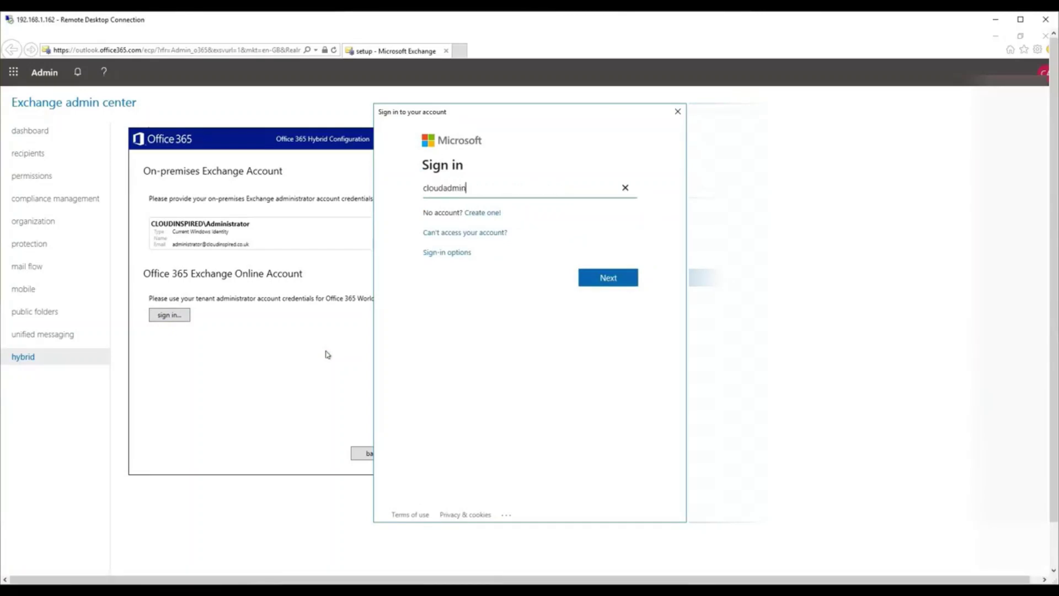
key("Return")
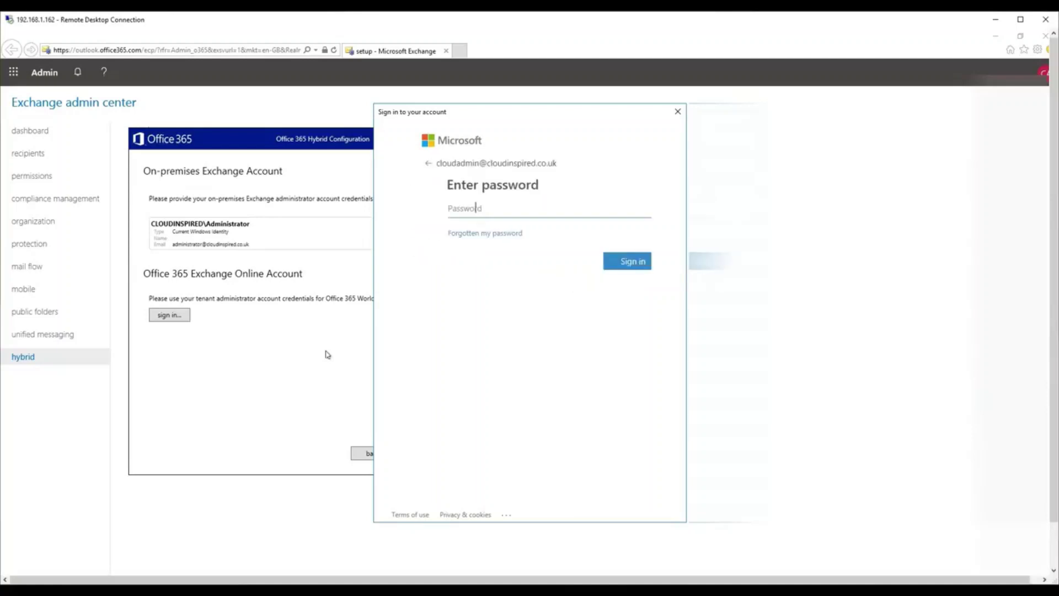
type("•••••")
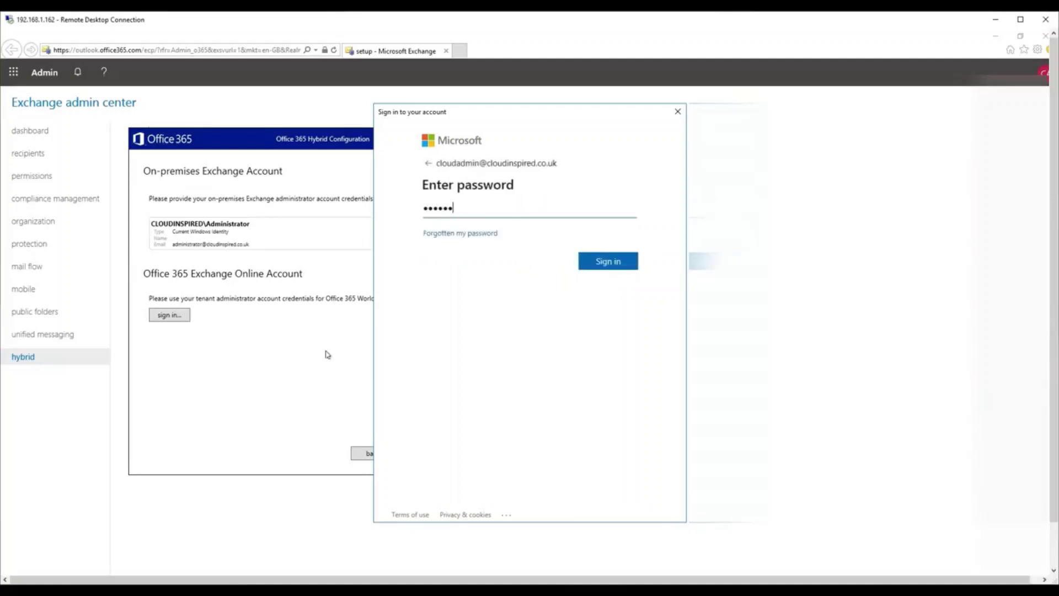
key("Return")
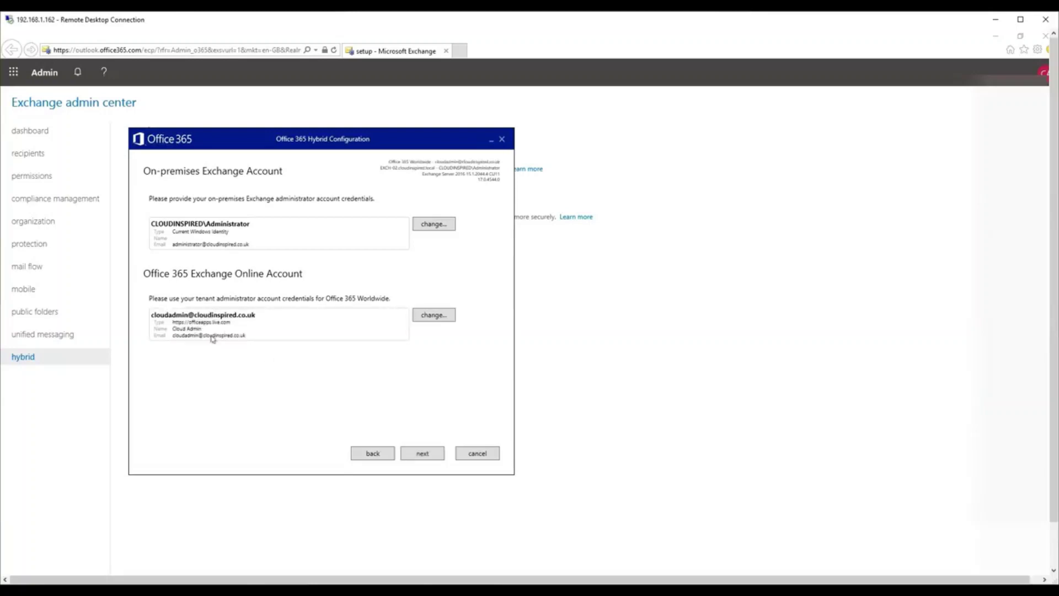
left_click(420, 454)
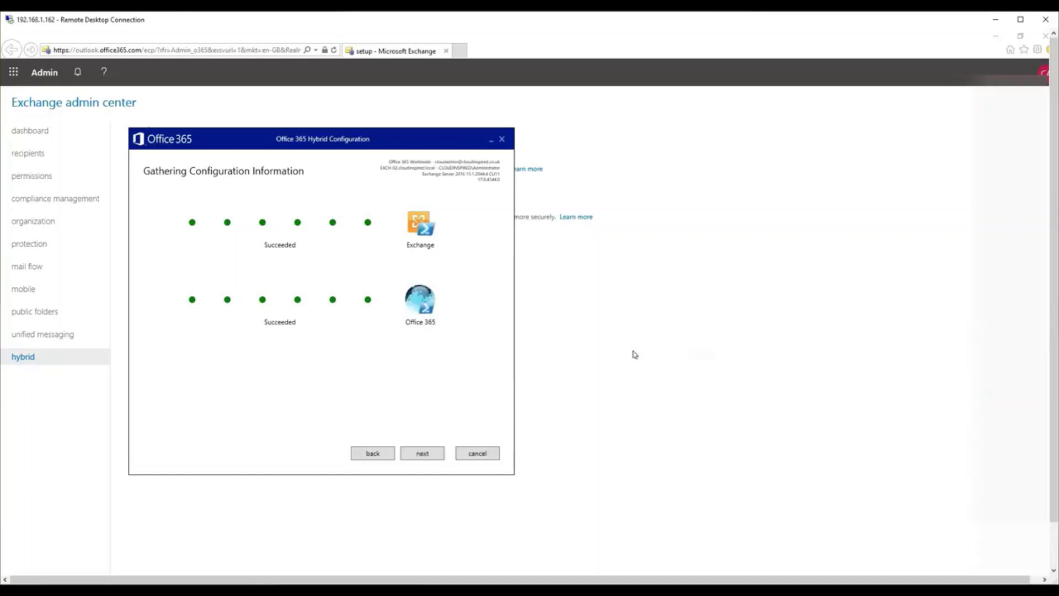
Select Full Hybrid Configuration and advance to the Hybrid Topology page.
left_click(424, 455)
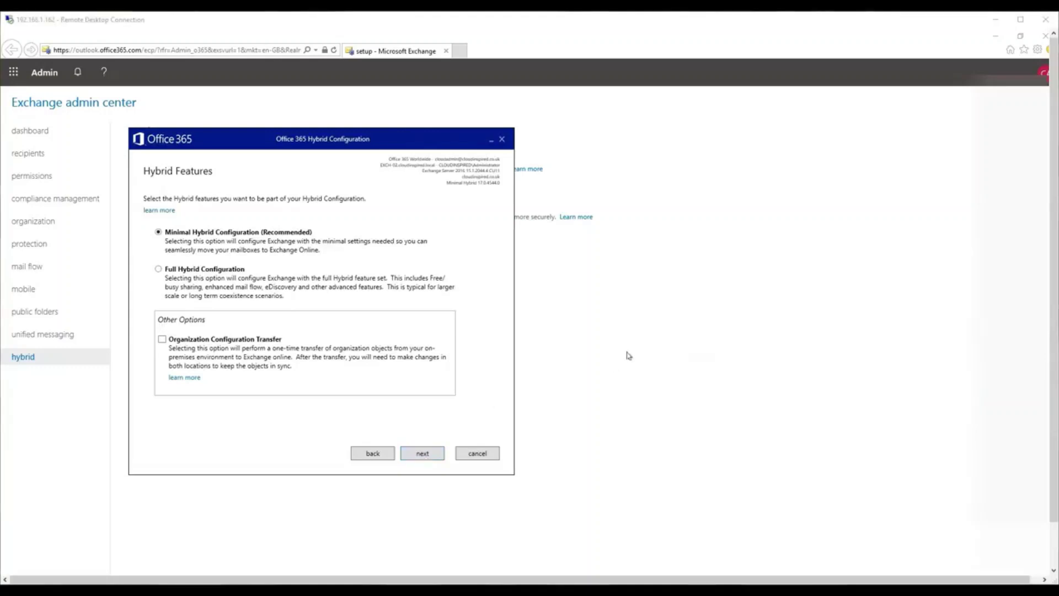
left_click(159, 270)
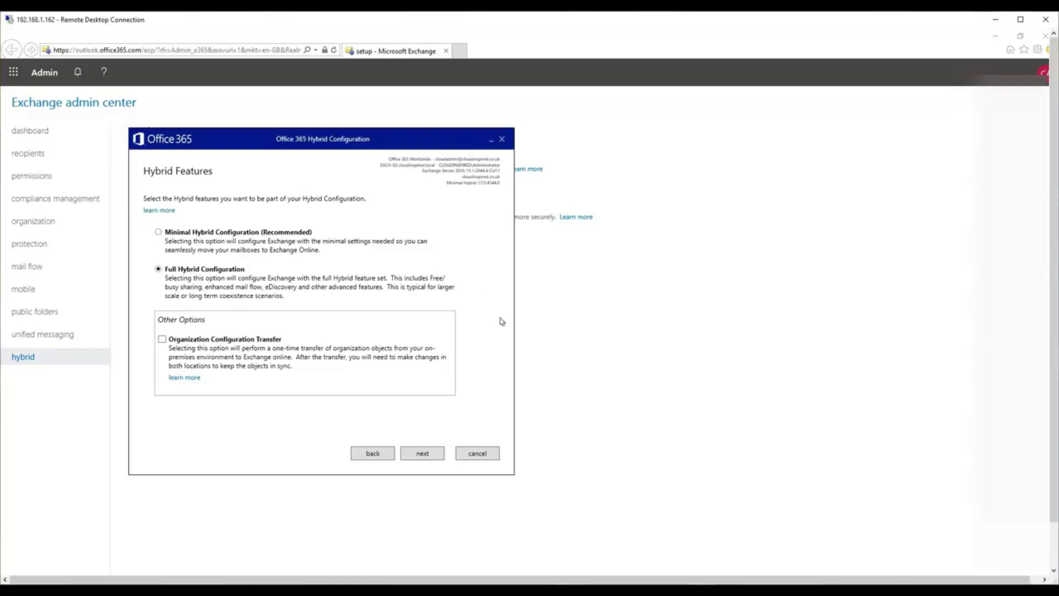
left_click(421, 455)
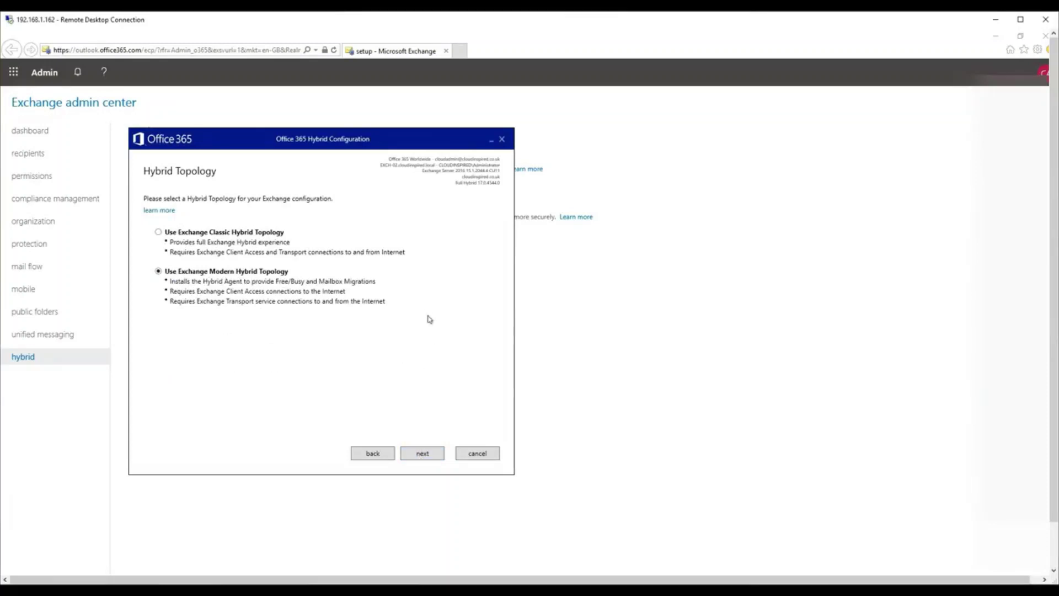
Keep the modern topology and supply the on-premises Administrator password as the migration credential.
left_click(422, 455)
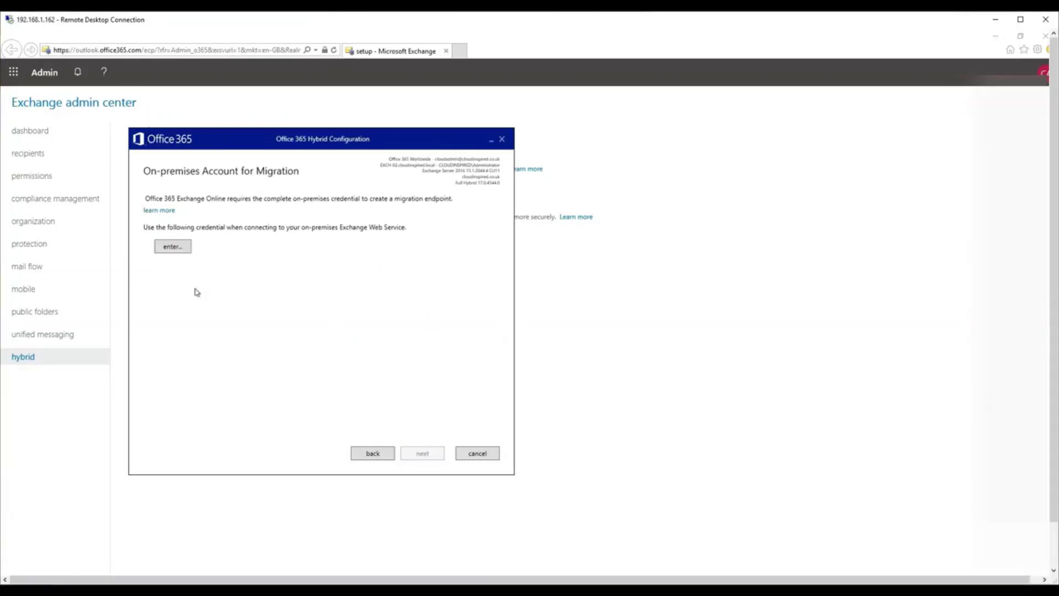
left_click(181, 248)
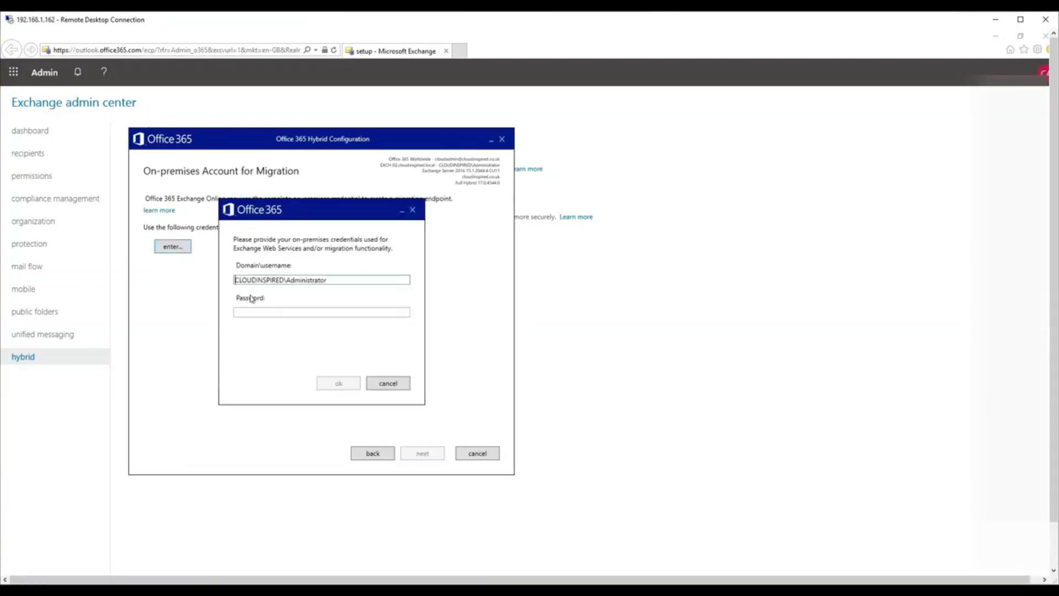
left_click(389, 312)
type("*")
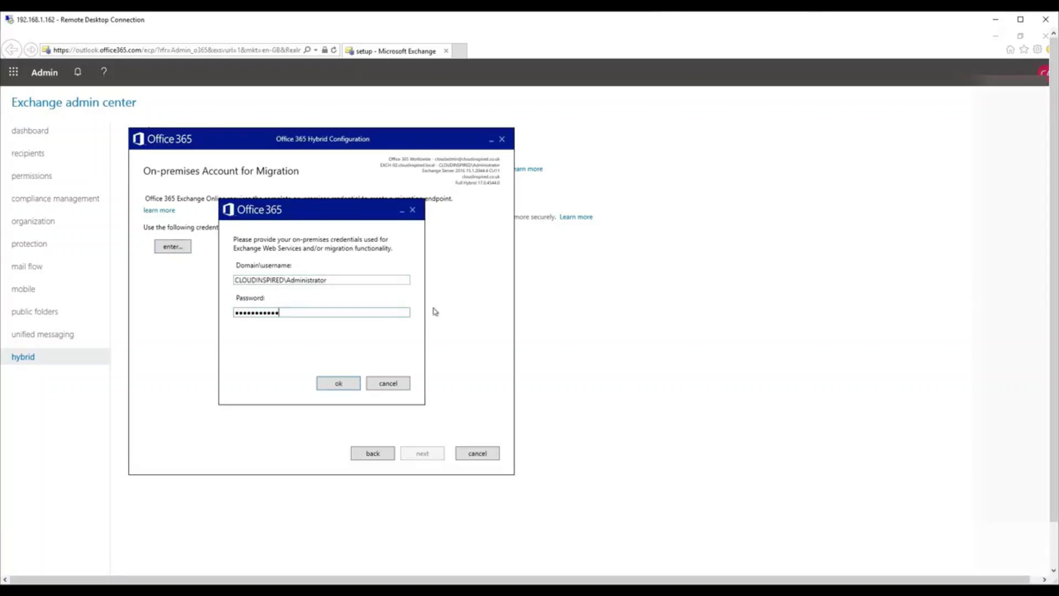
left_click(339, 383)
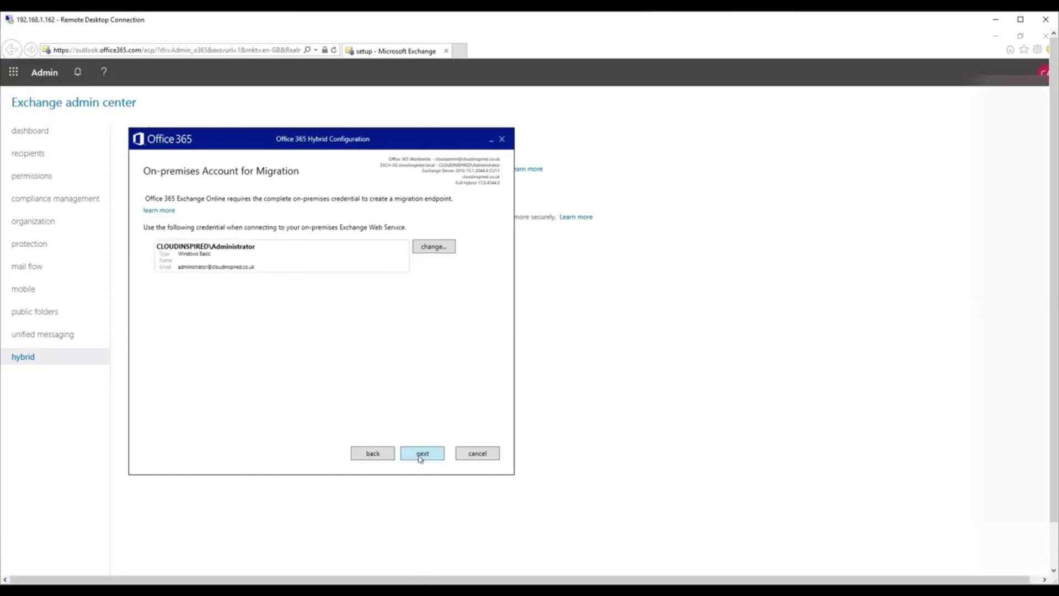
left_click(421, 454)
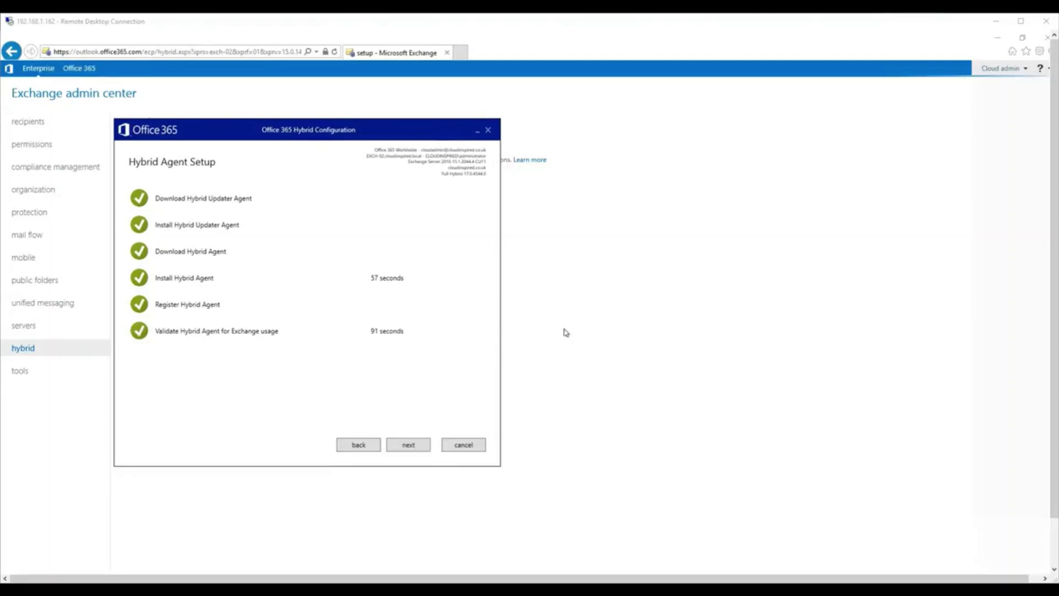
Accept typical transport, EXCH-02 receiving, EXCH-01 sending and the mail.cloudinspired.co.uk certificate.
left_click(408, 445)
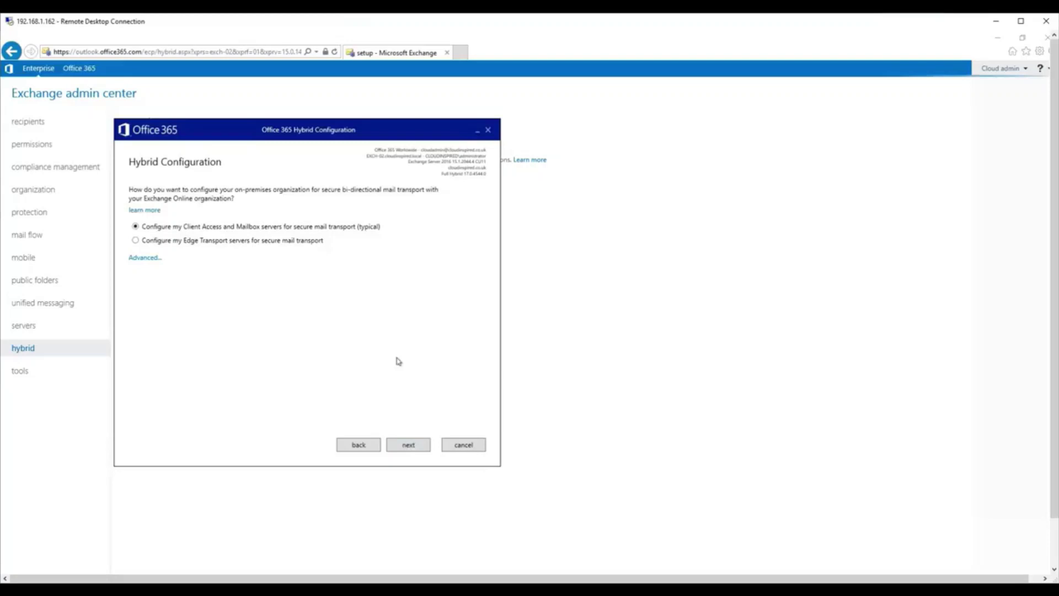
left_click(409, 445)
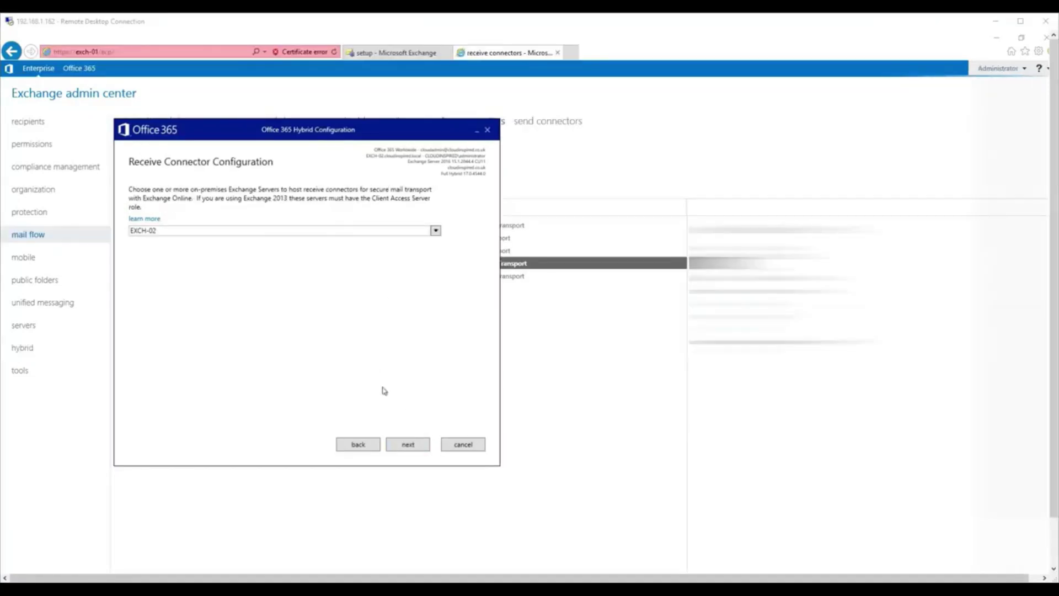
left_click(408, 444)
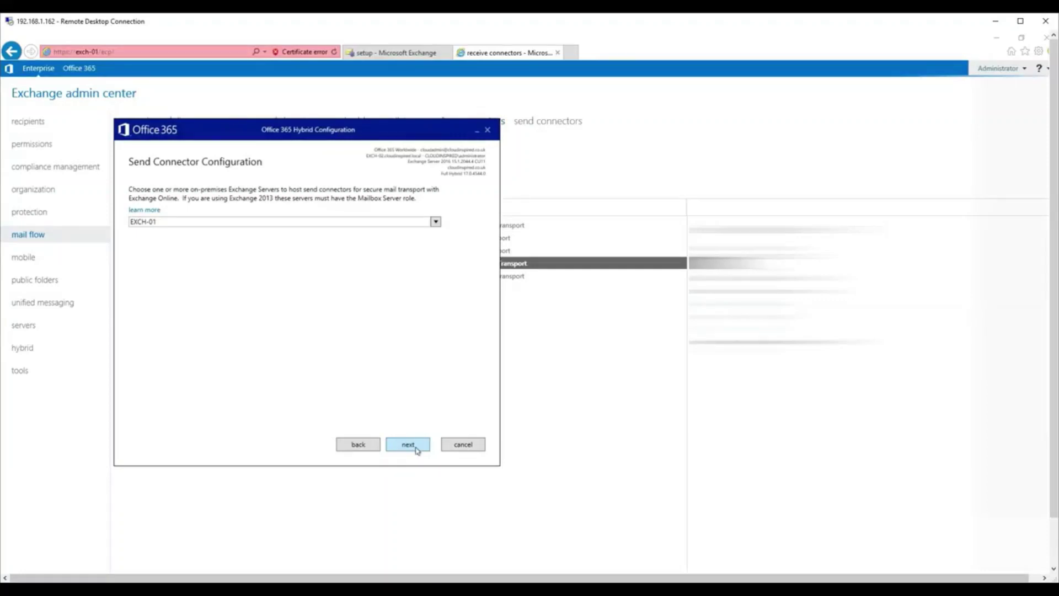
left_click(408, 444)
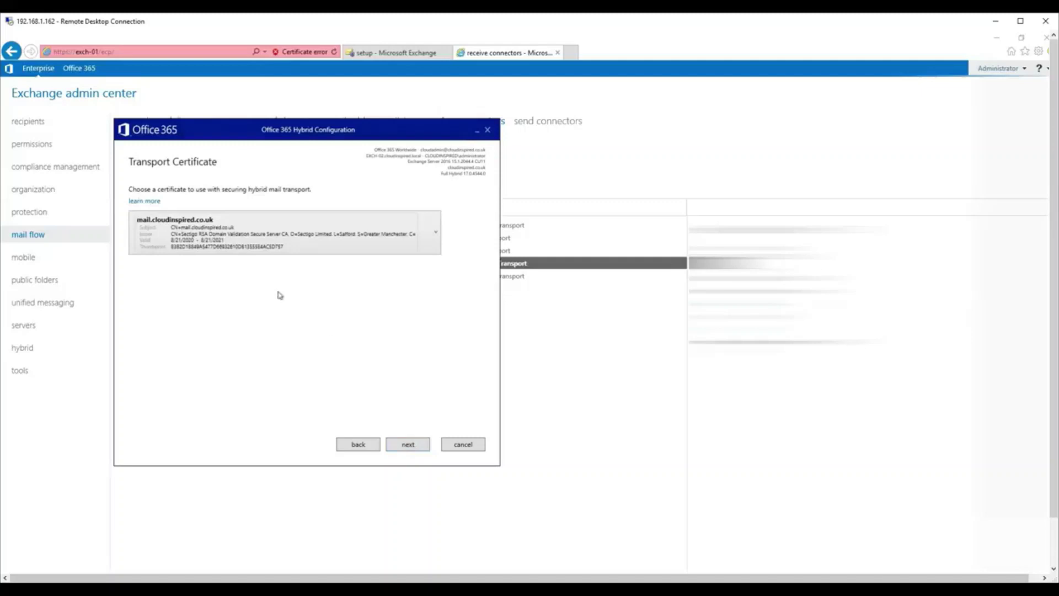
left_click(406, 445)
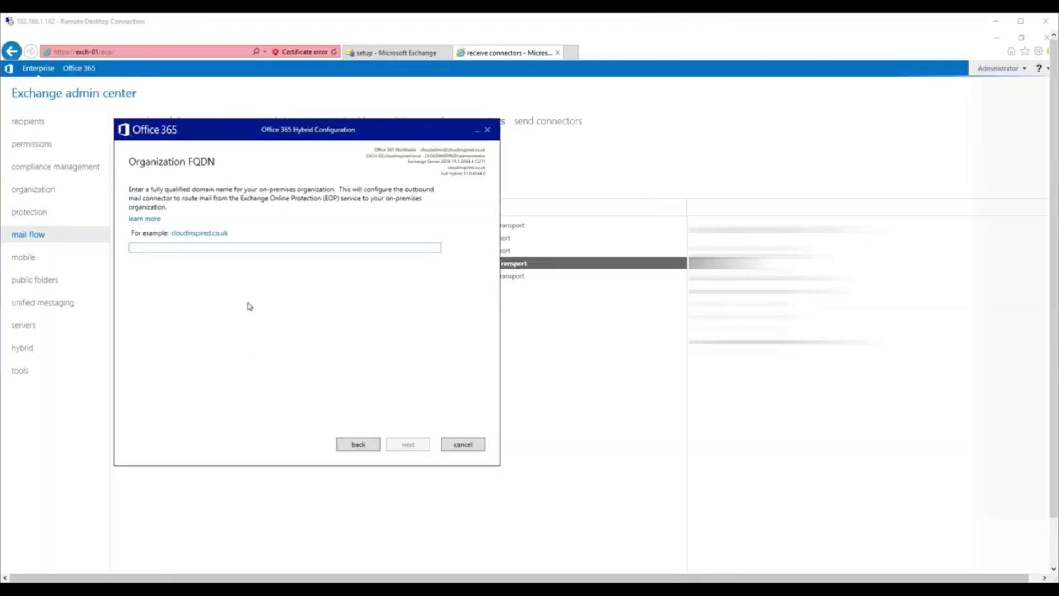
Enter mail.cloudinspired.co.uk as the organization FQDN and launch the hybrid configuration update.
left_click(243, 246)
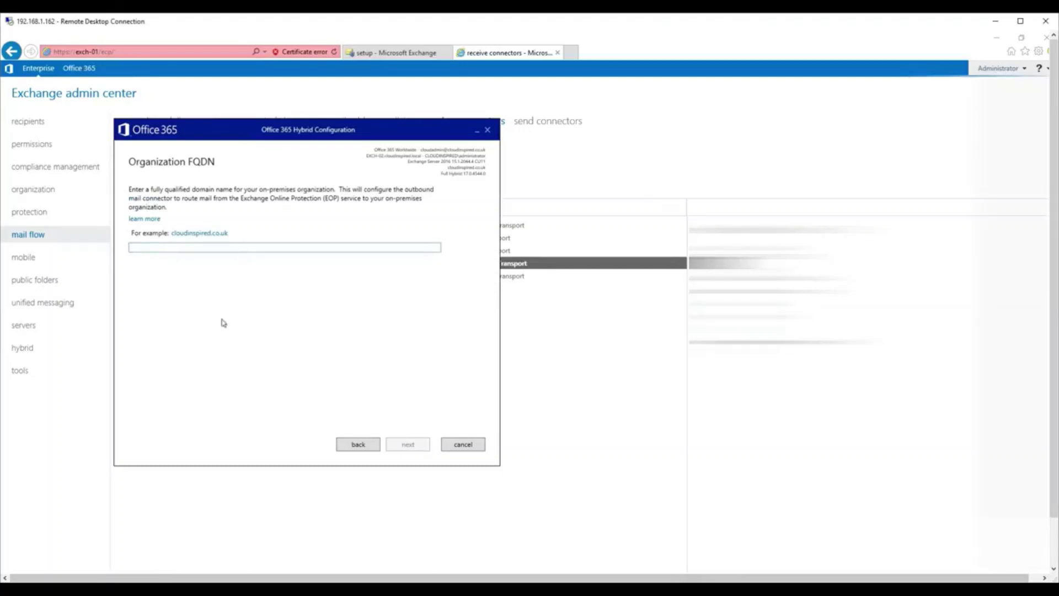
type("mail.cloudinspired.co.uk")
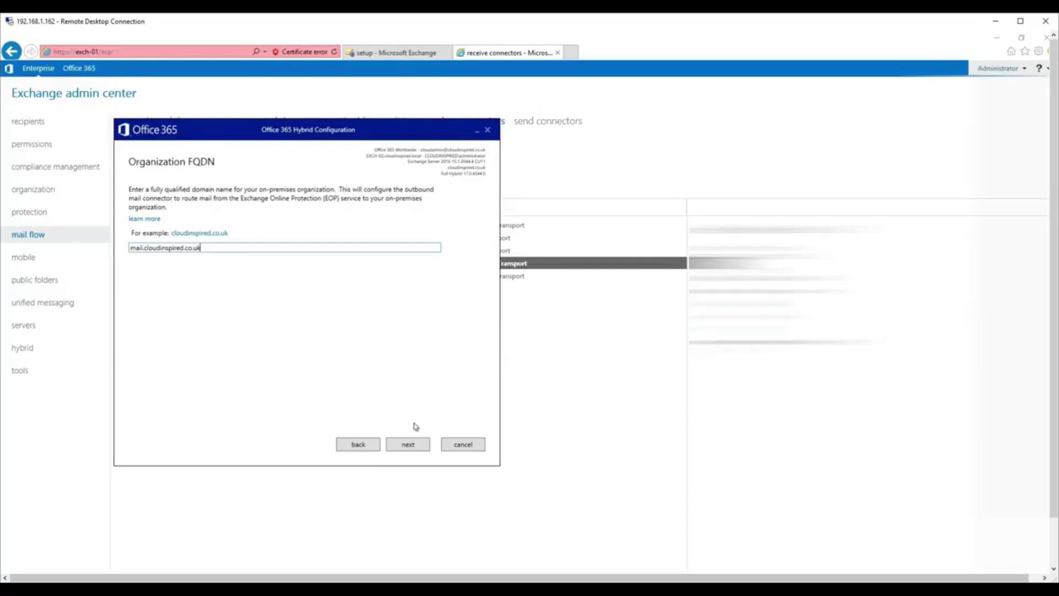
left_click(409, 444)
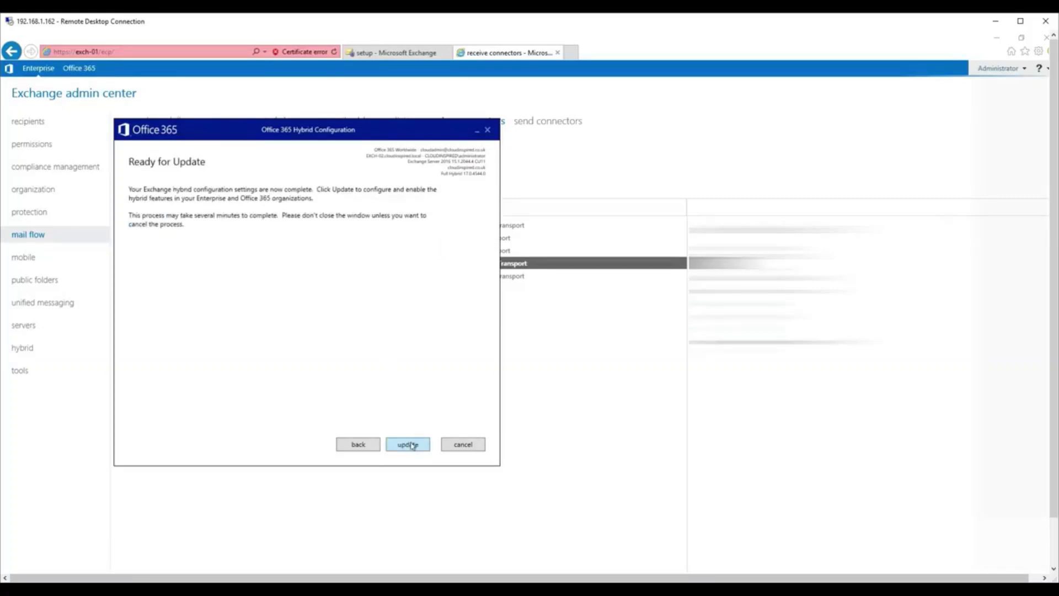
left_click(410, 445)
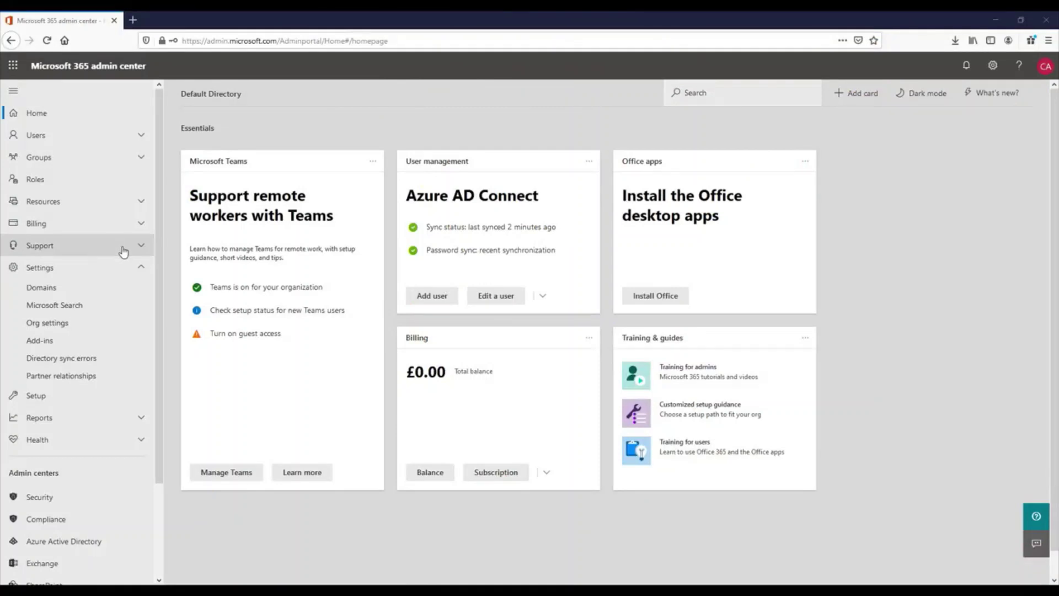
Scroll the navigation down to Admin centers and open Exchange.
scroll(77, 464, "down", 3)
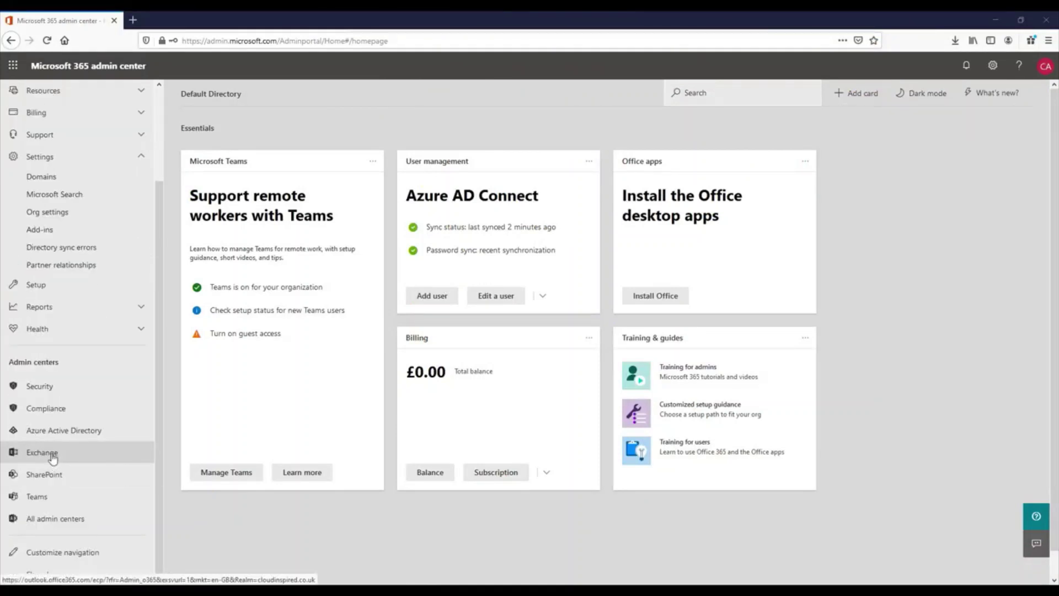
left_click(53, 456)
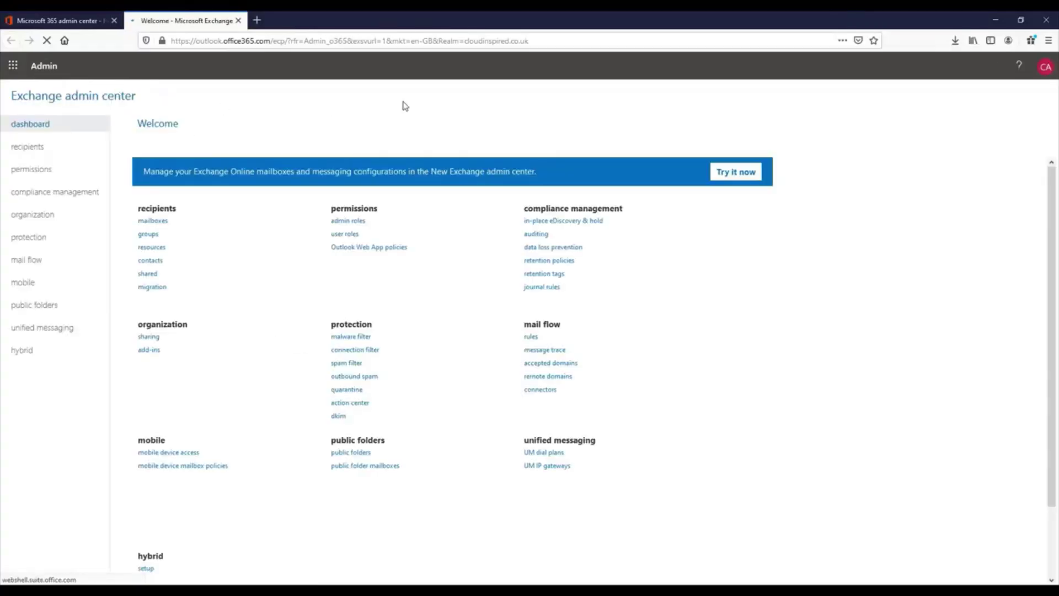
Show the mail flow connectors list and narrow its NAME column.
left_click(37, 260)
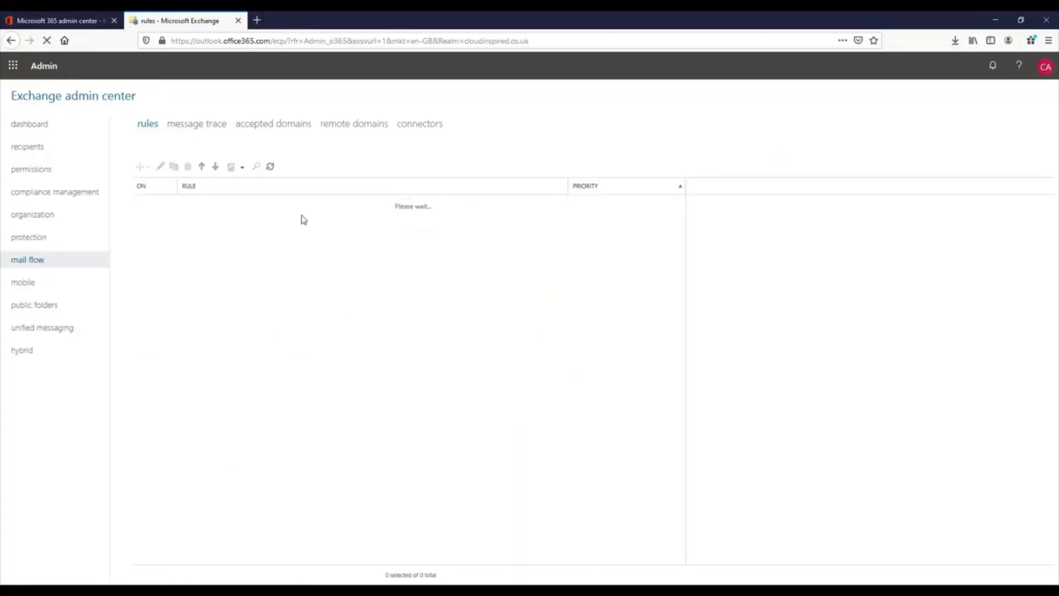
left_click(419, 124)
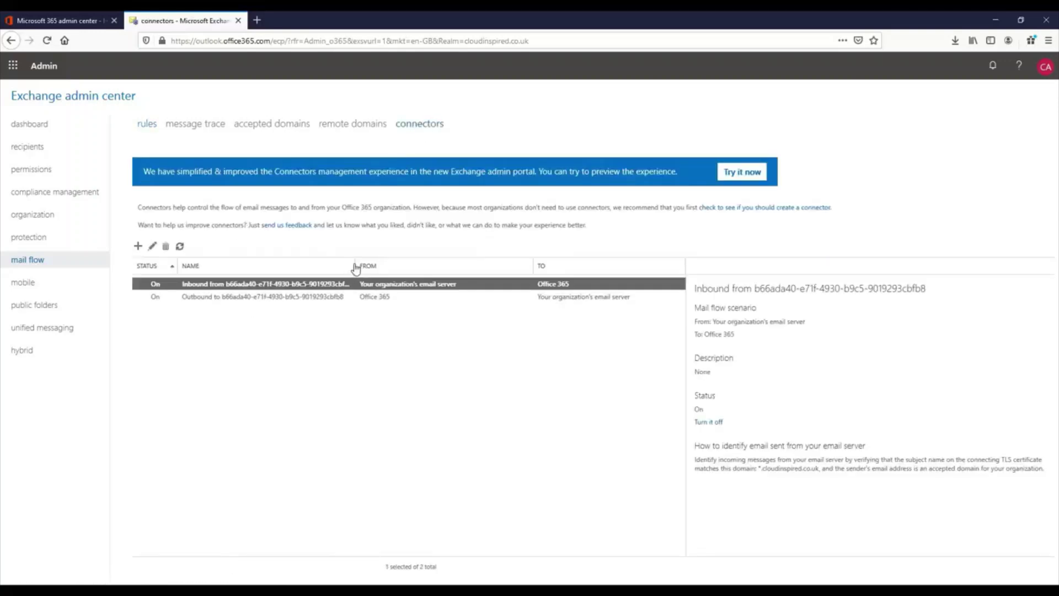
left_click_drag(355, 264, 349, 266)
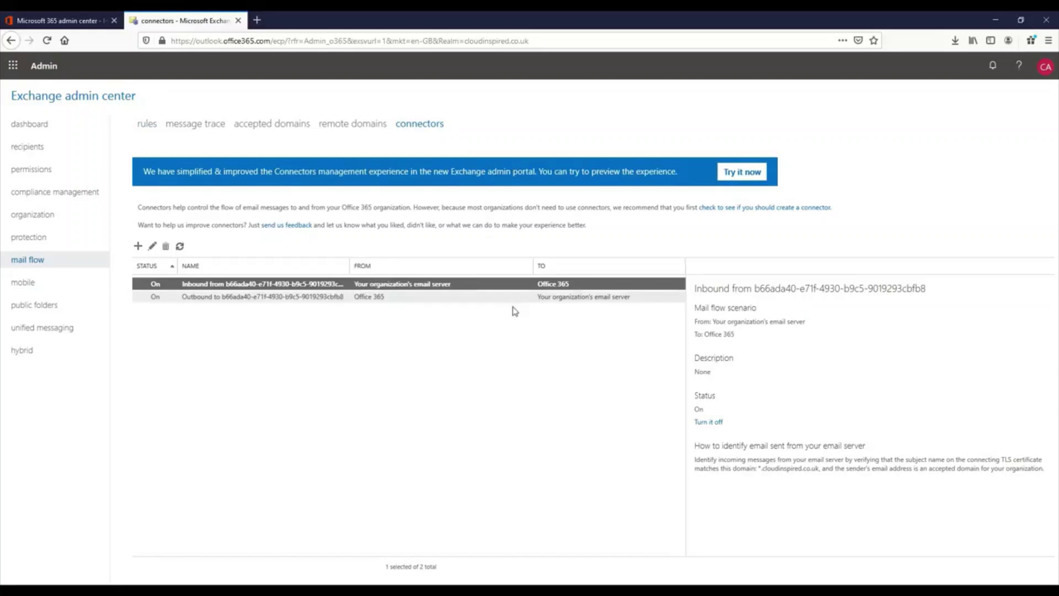
Page through the Inbound connector's certificate settings, cancel, and open the Outbound connector.
double_click(208, 288)
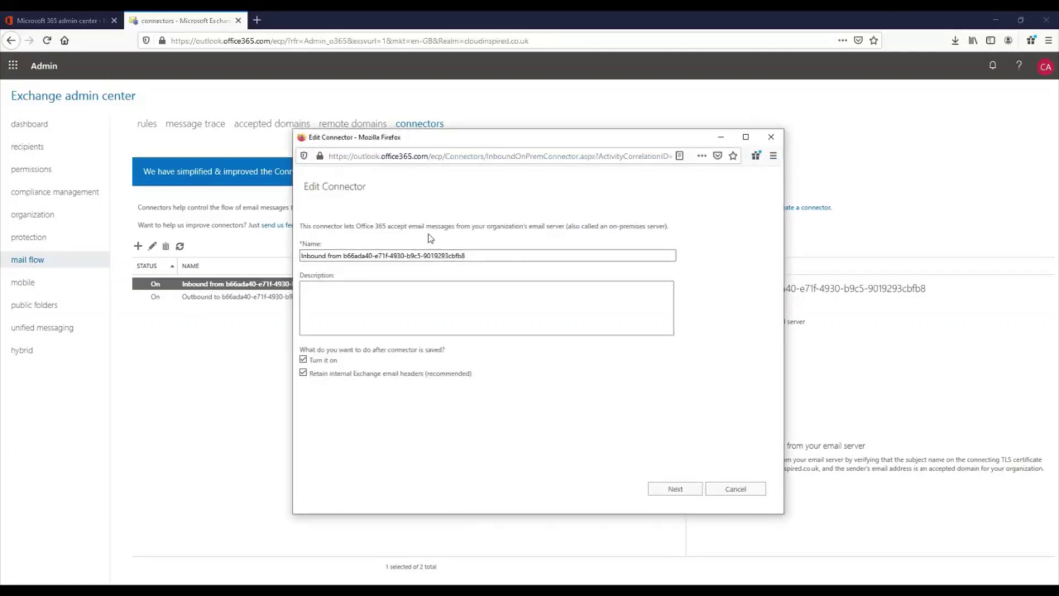
left_click(670, 489)
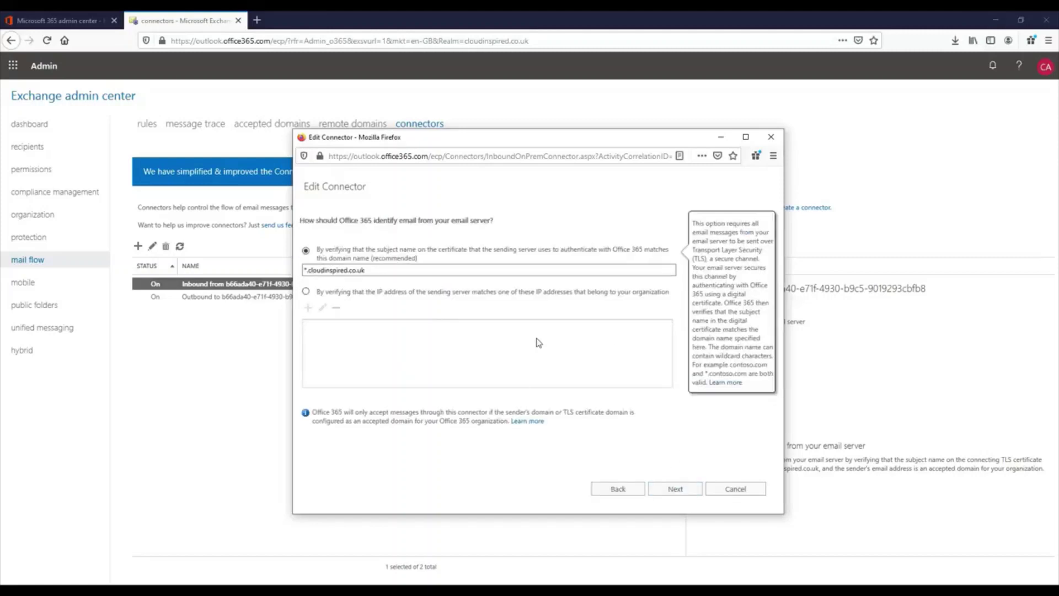
left_click(695, 493)
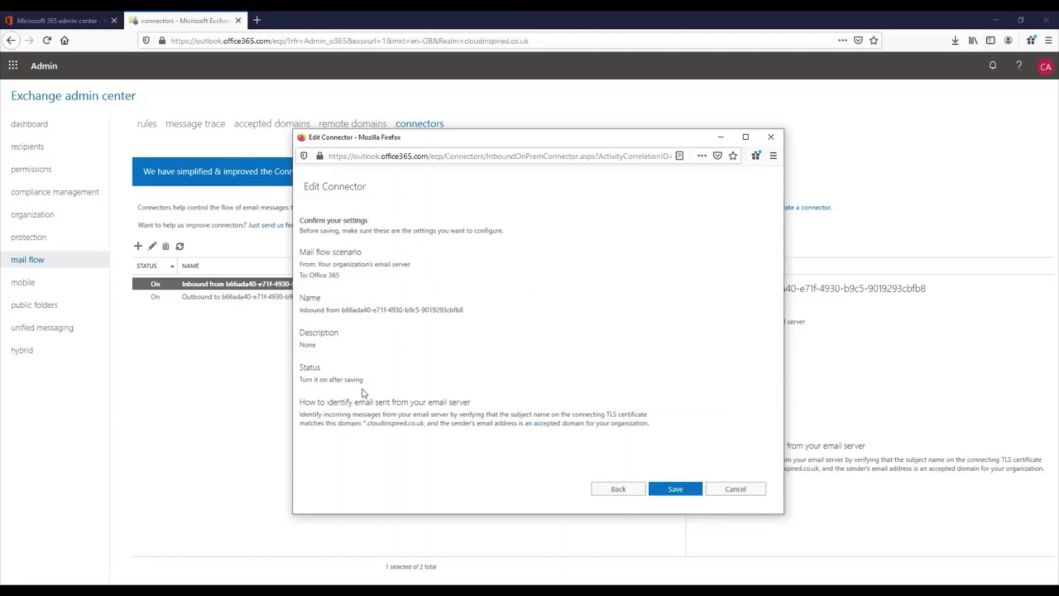
left_click(755, 488)
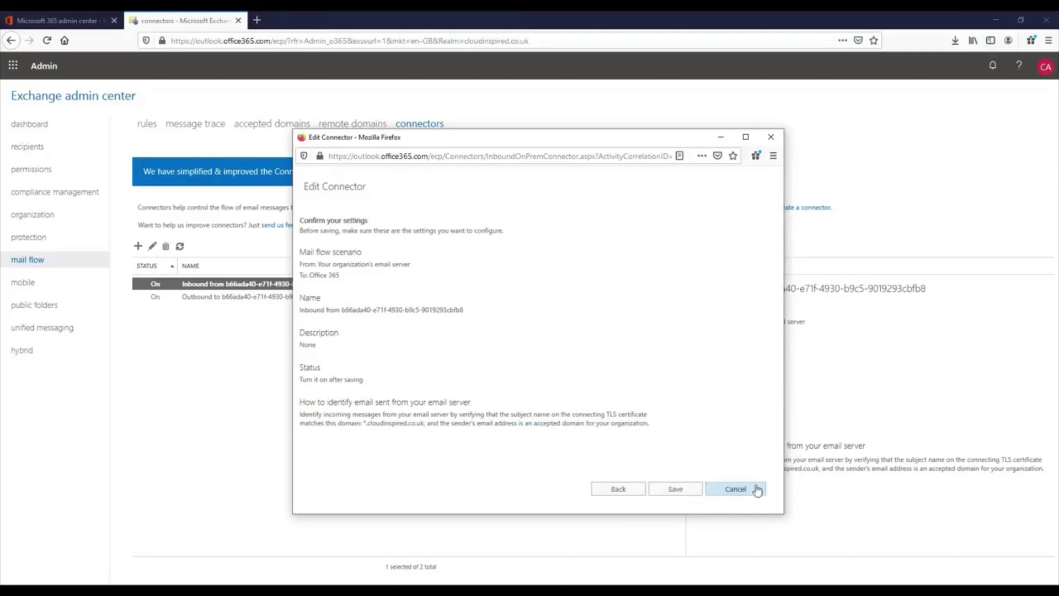
double_click(296, 298)
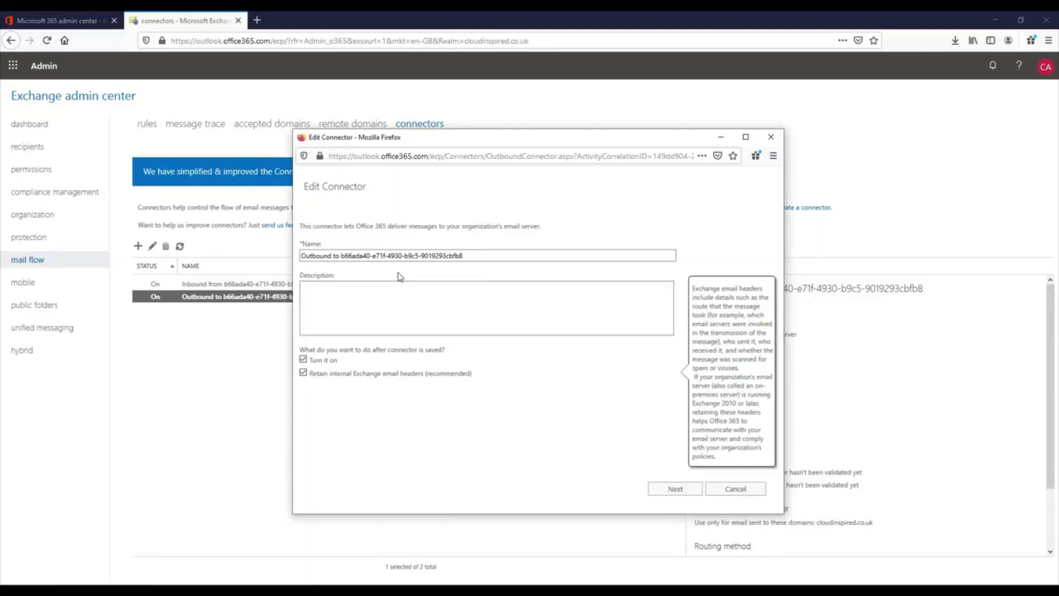
Page through domain, smart host and TLS pages, checking trusted CA and certificate domain, then cancel.
left_click(678, 491)
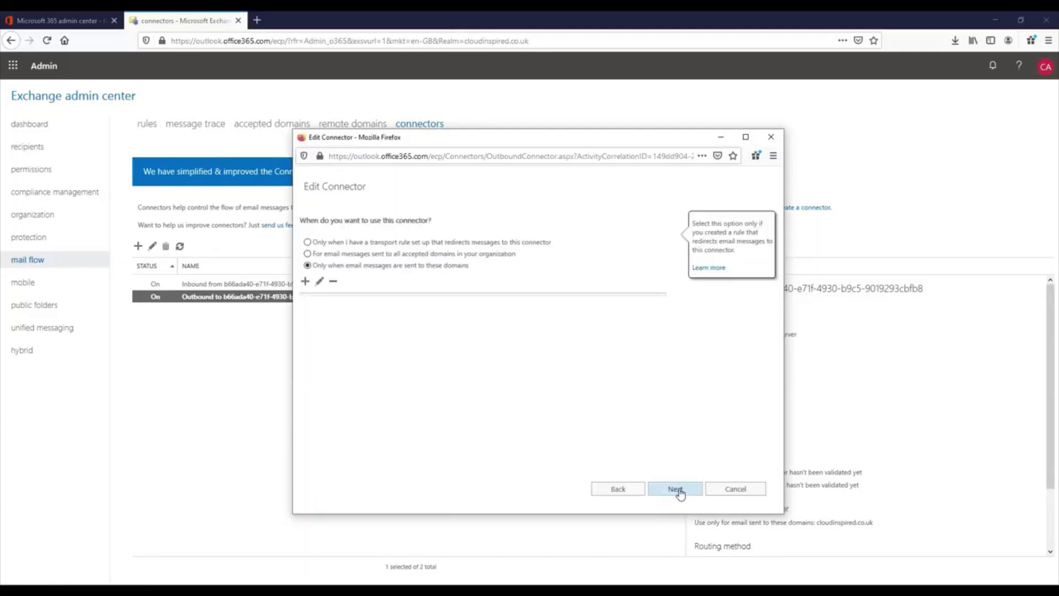
left_click(355, 267)
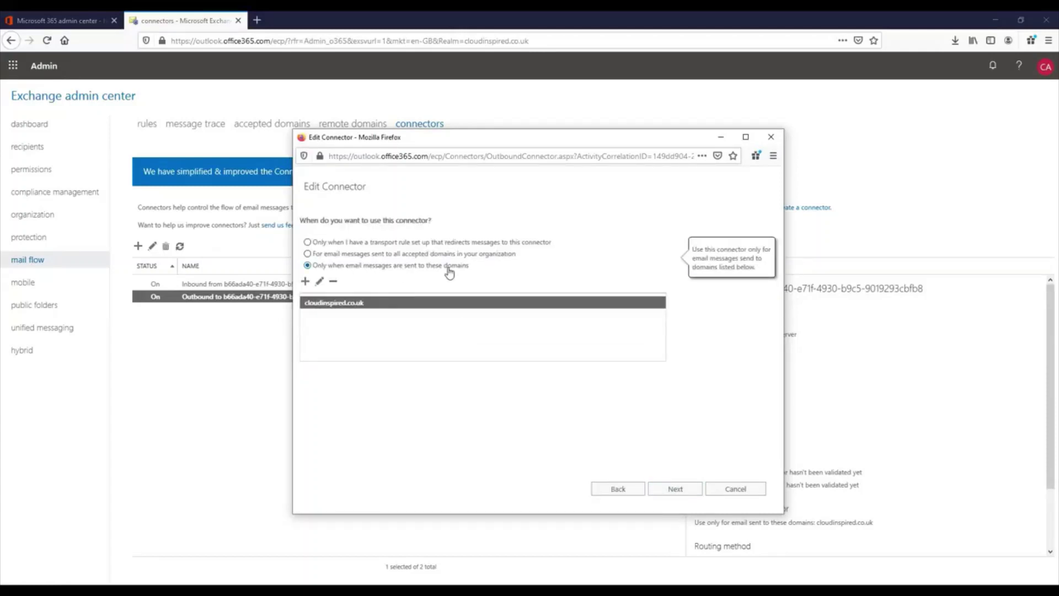
left_click(664, 490)
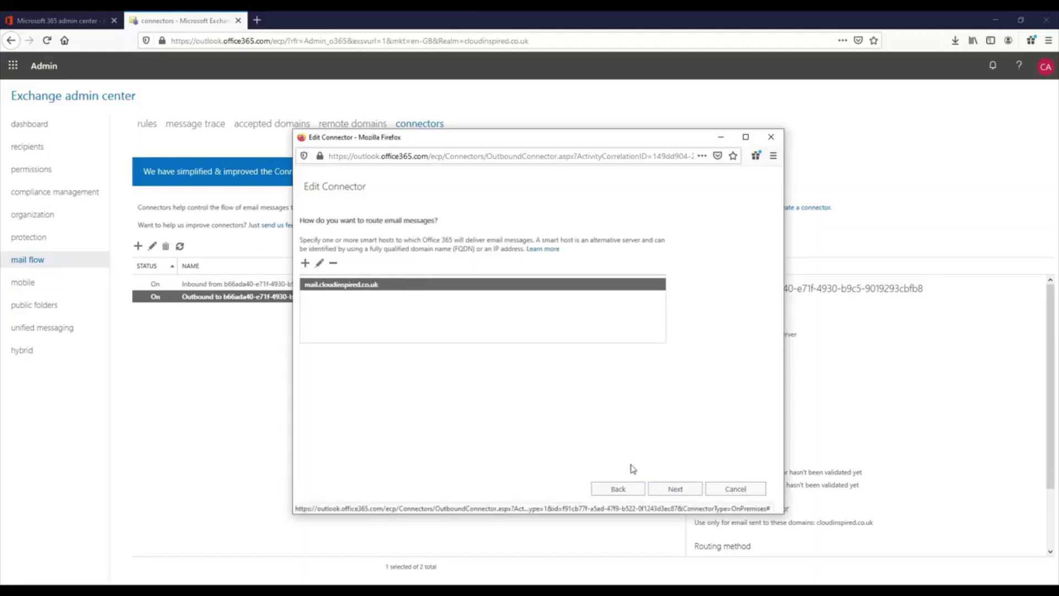
left_click(665, 490)
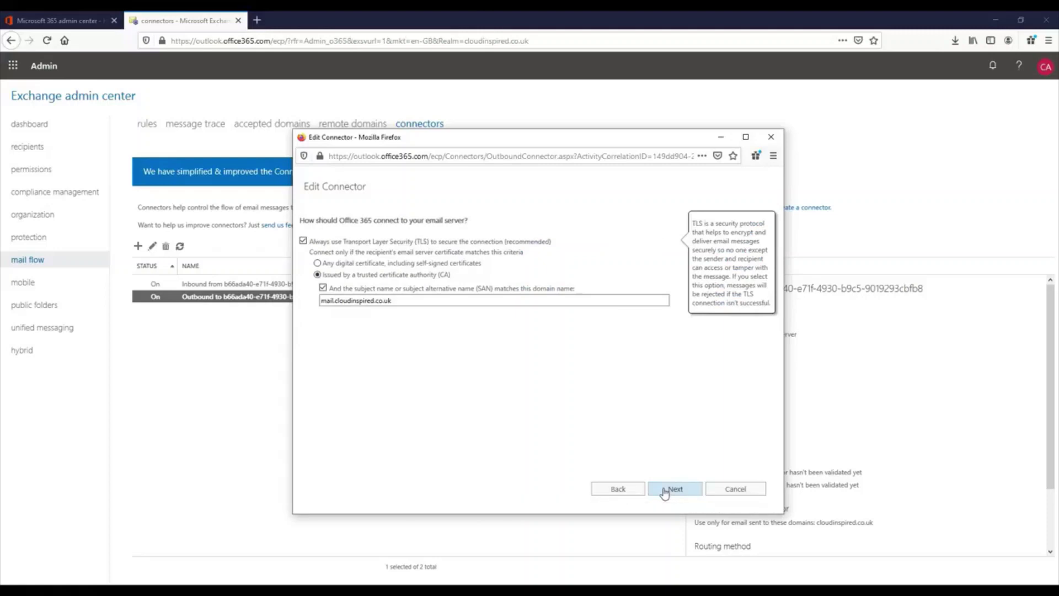
left_click(385, 278)
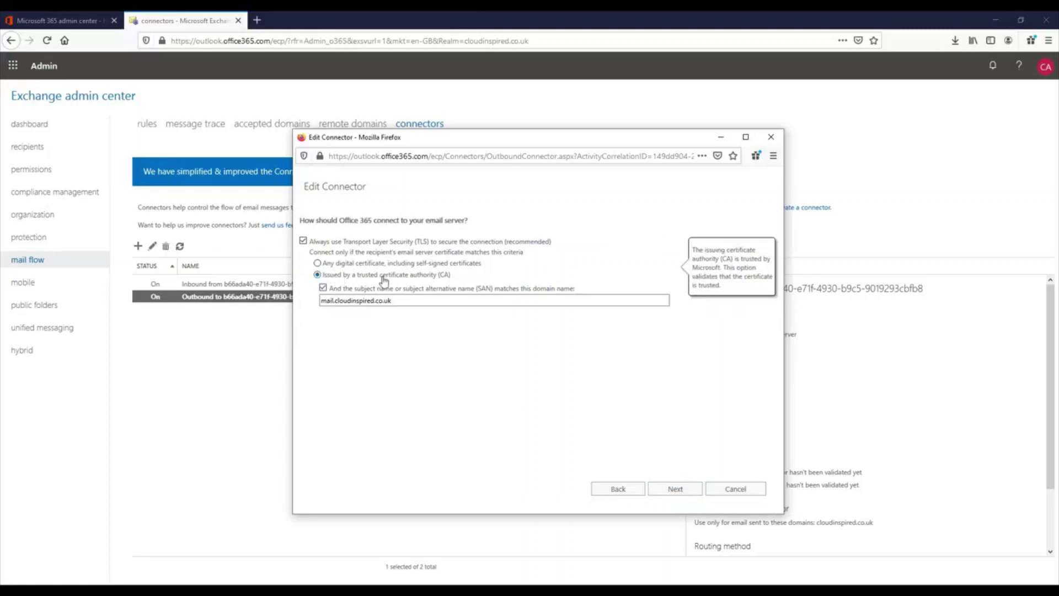
left_click(421, 300)
left_click(675, 489)
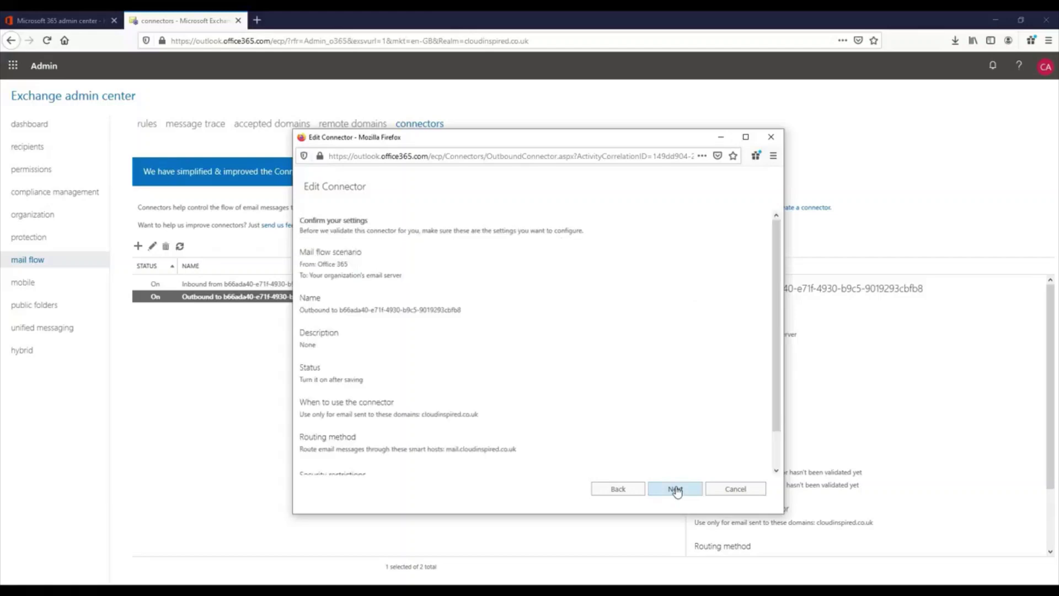
left_click(736, 490)
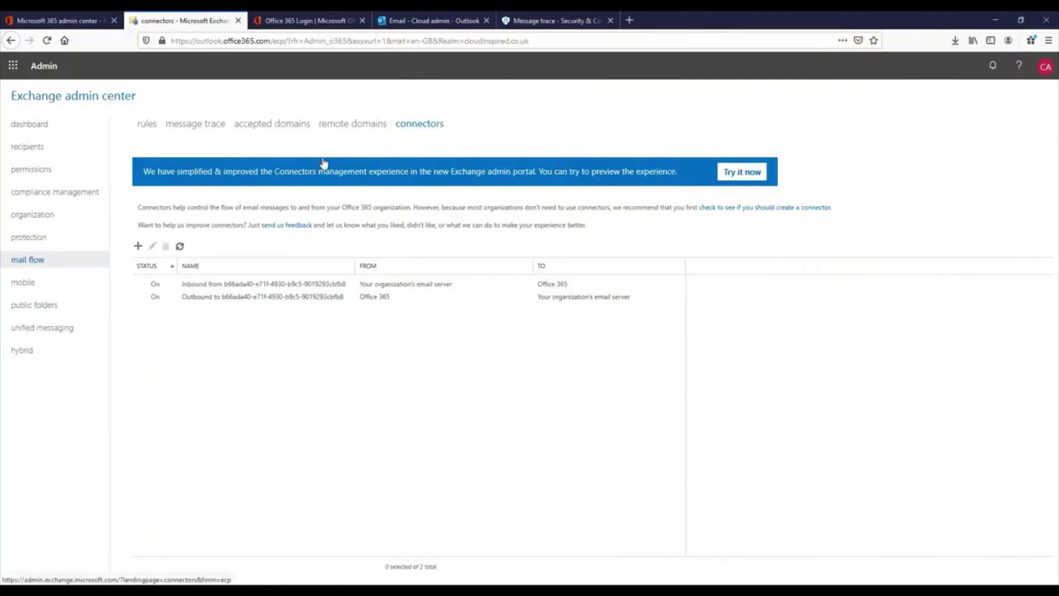
Reopen the Outbound connector's Edit Connector dialog.
double_click(342, 301)
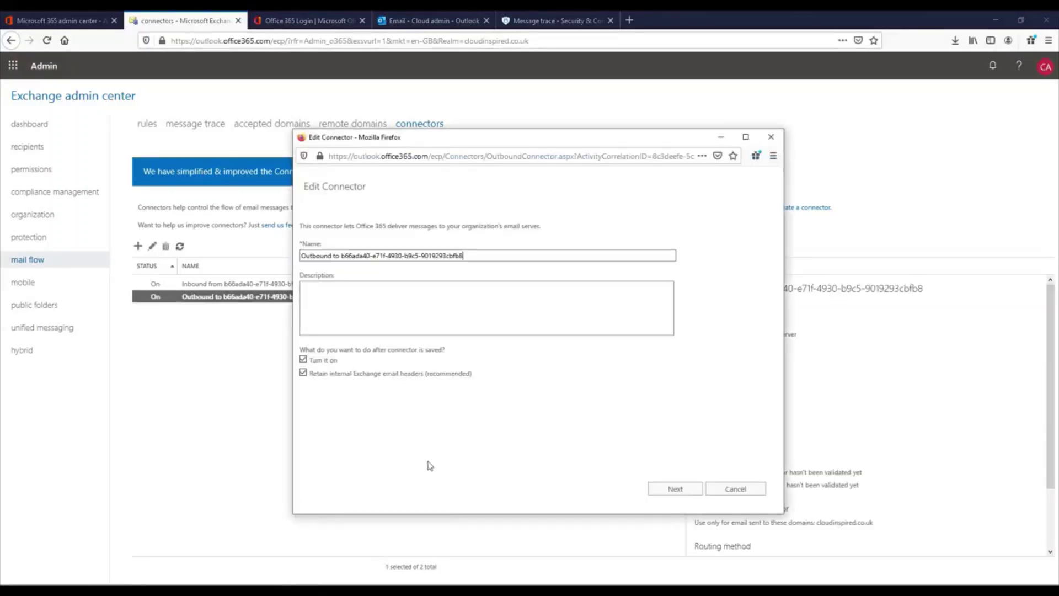
Advance the outbound connector through its domain, smart host, TLS and summary pages, then add a test recipient.
left_click(675, 489)
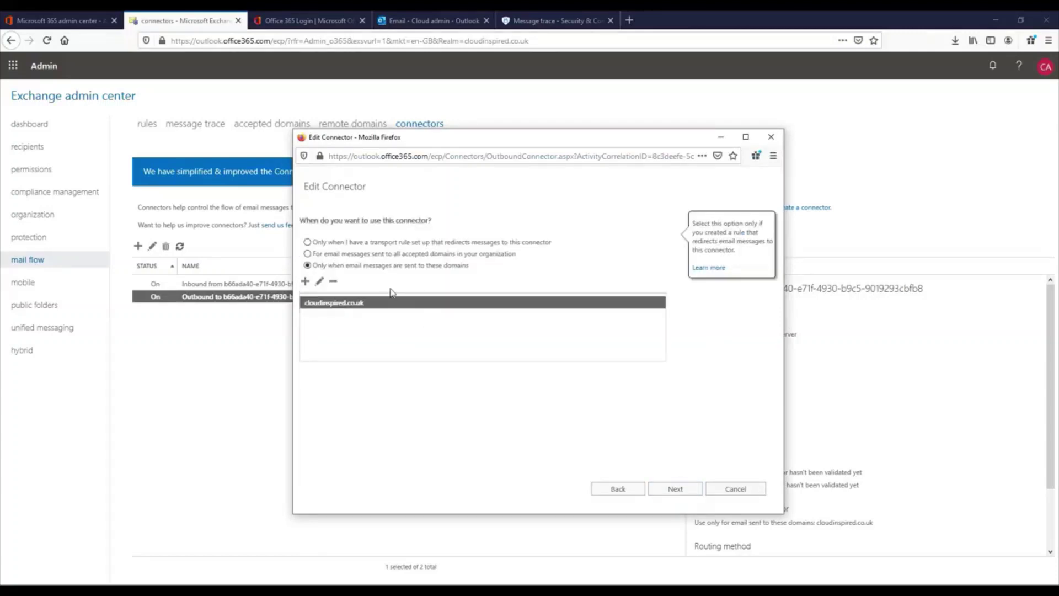
left_click(308, 265)
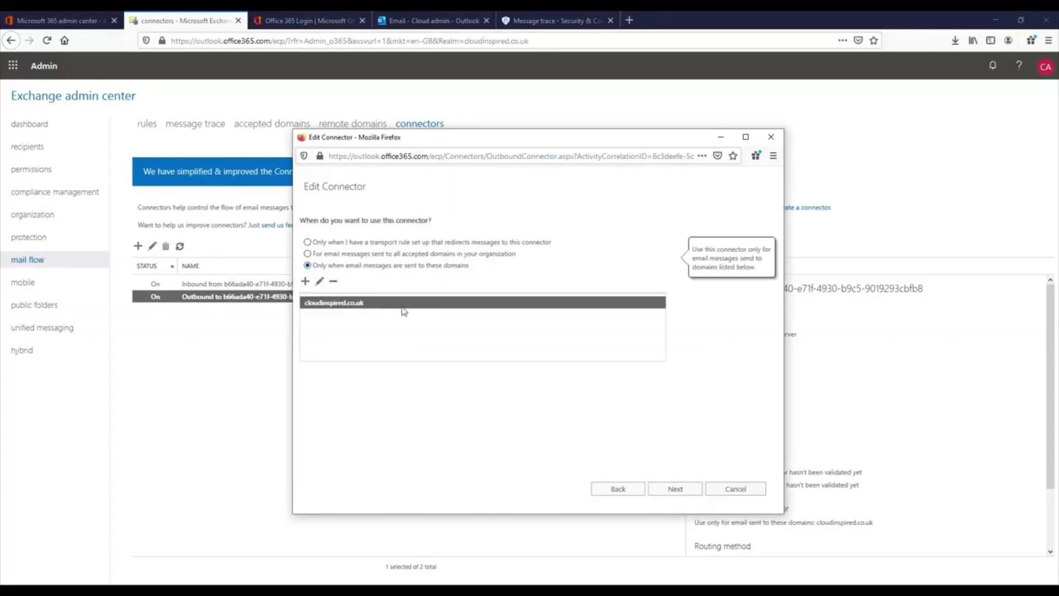
left_click(665, 489)
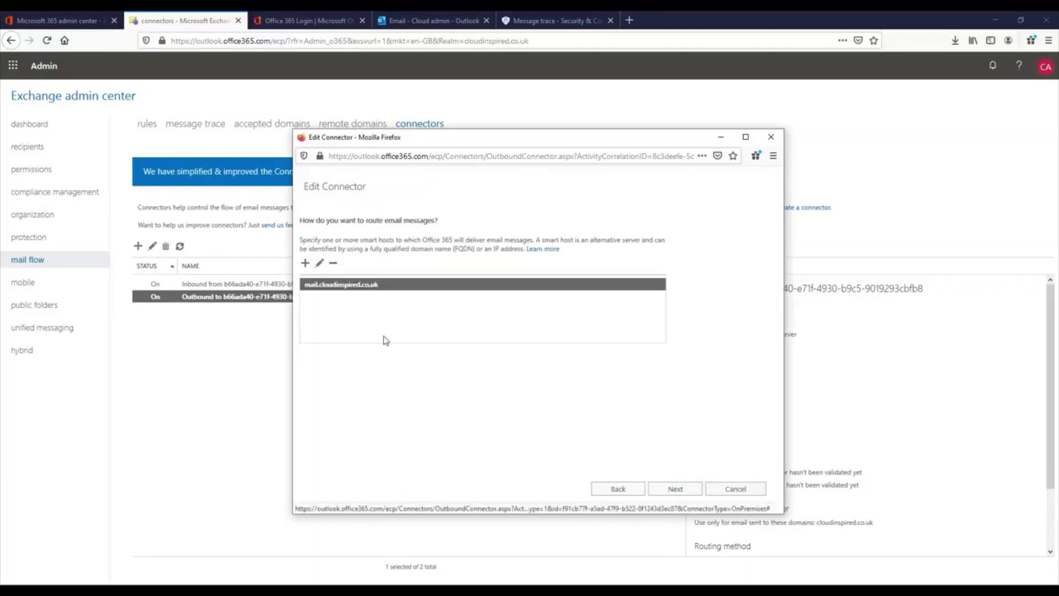
left_click(686, 491)
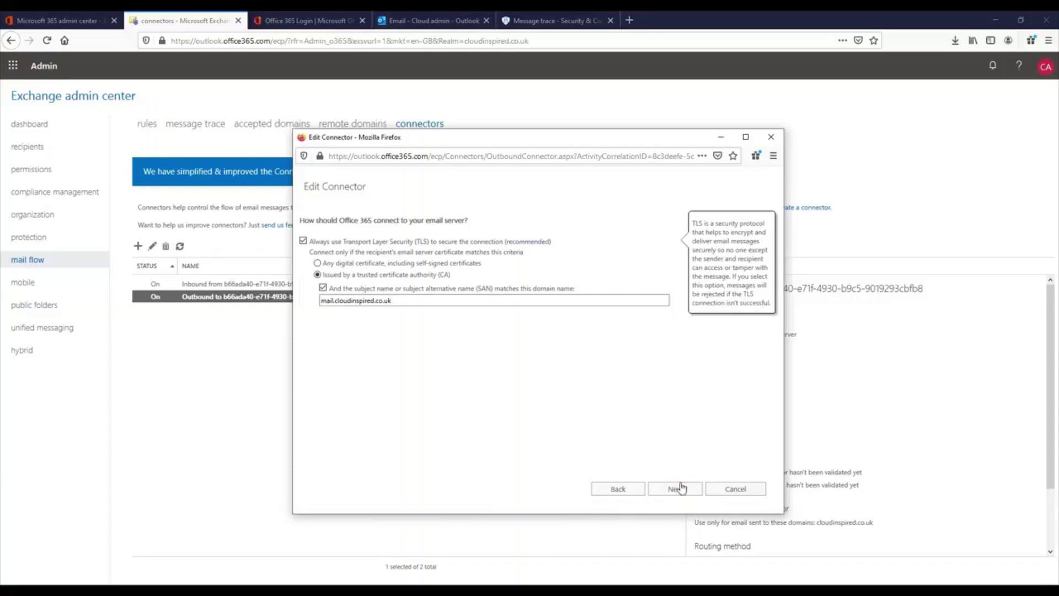
left_click(683, 490)
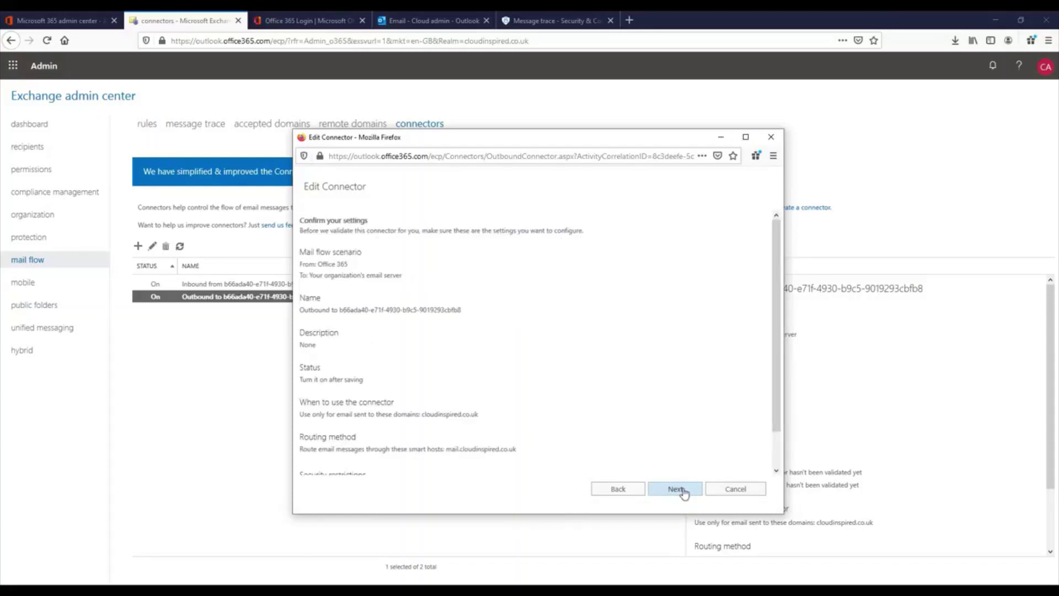
left_click(683, 490)
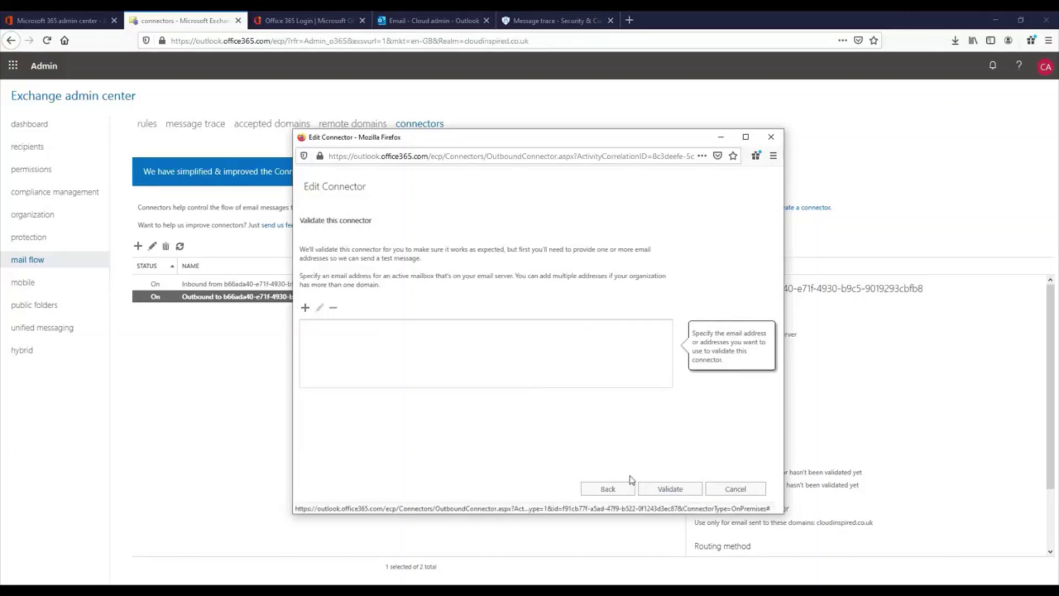
left_click(306, 307)
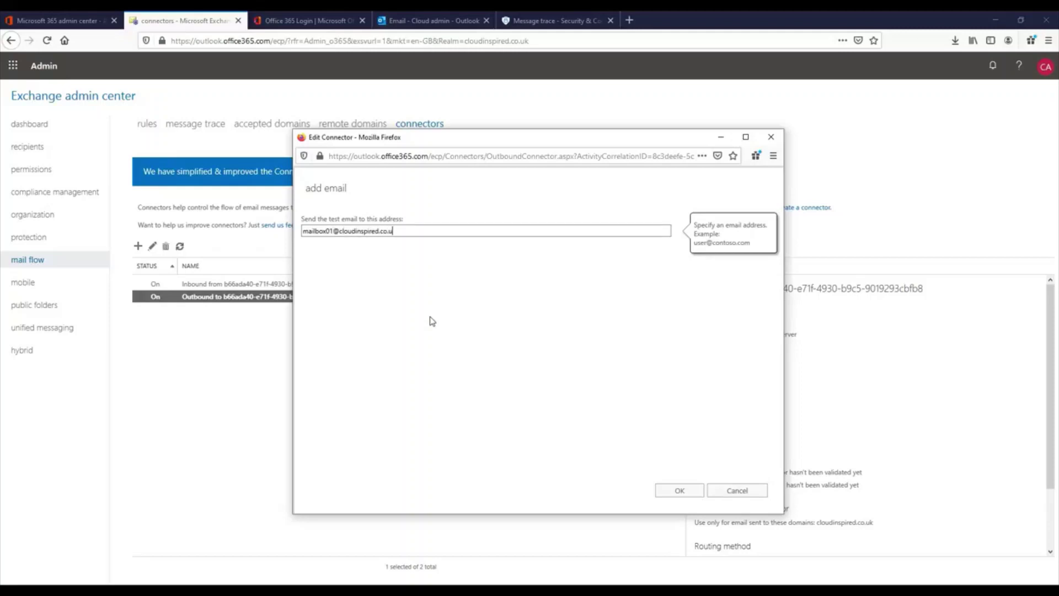
Save the test mailbox address and run the outbound connector validation.
left_click(679, 491)
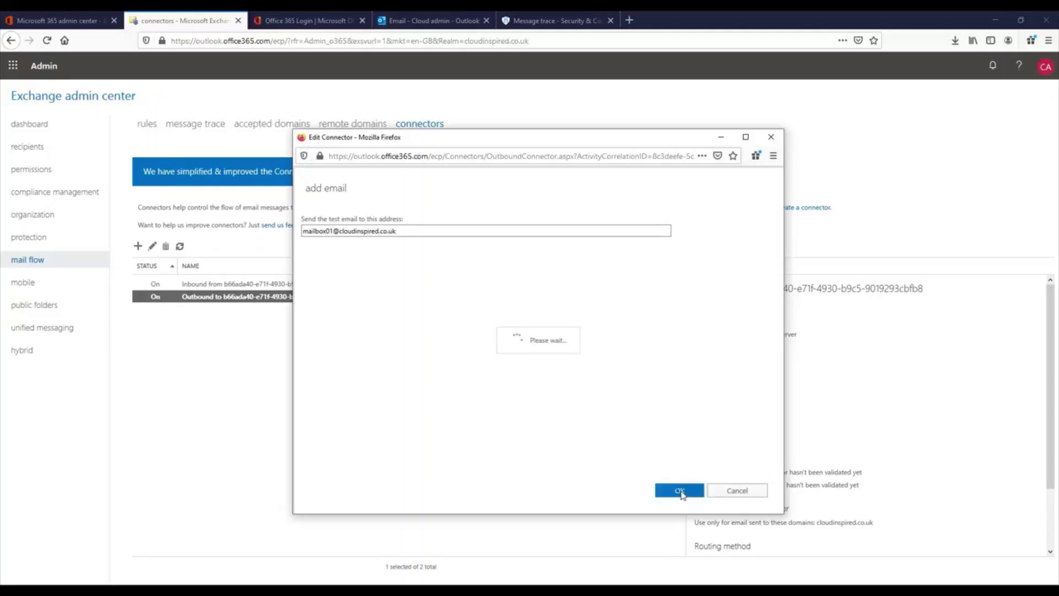
left_click(615, 395)
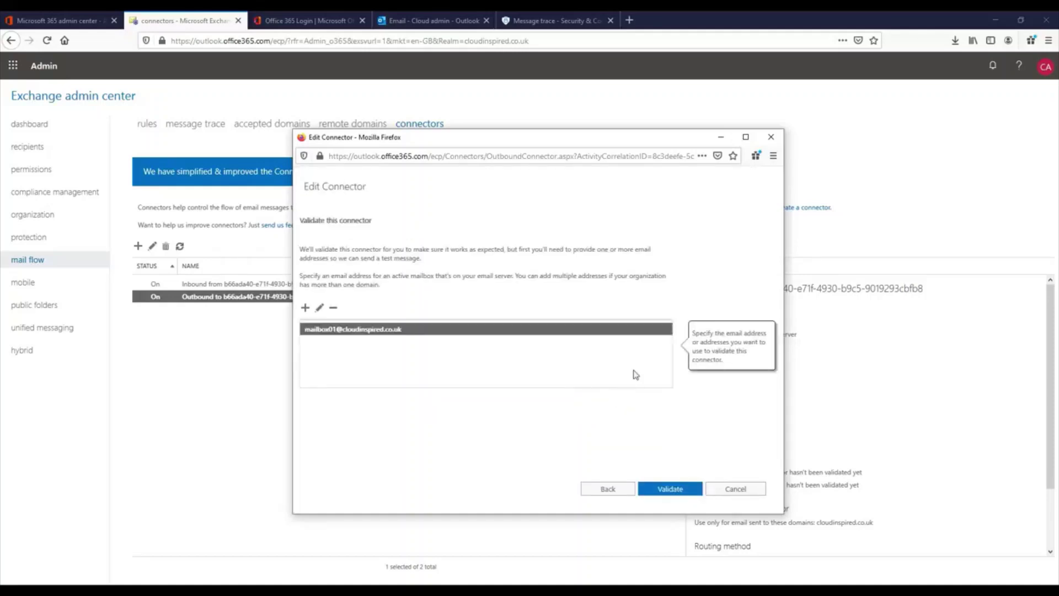
left_click(672, 486)
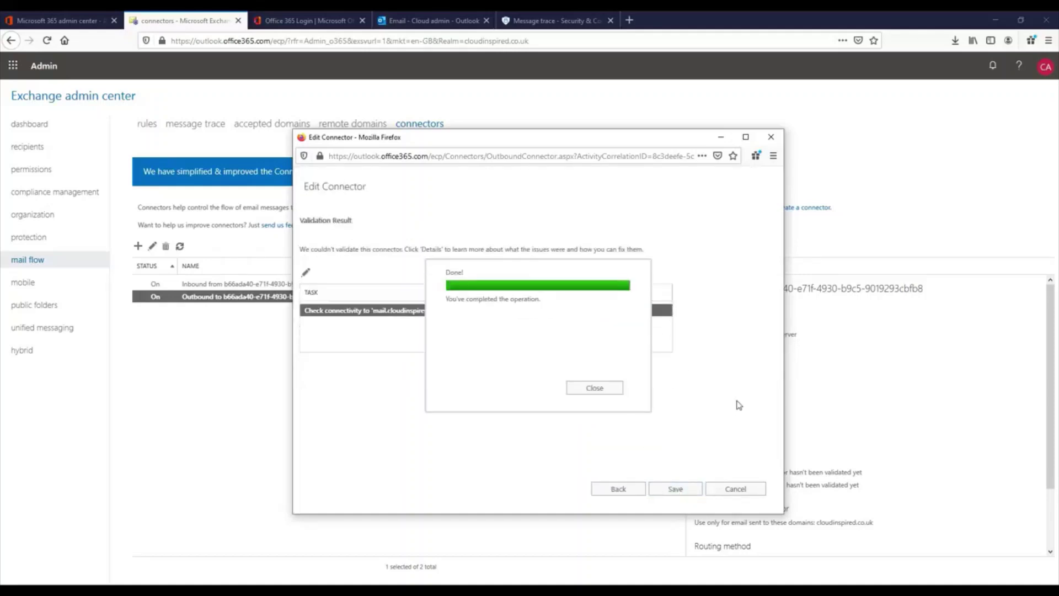
left_click(612, 388)
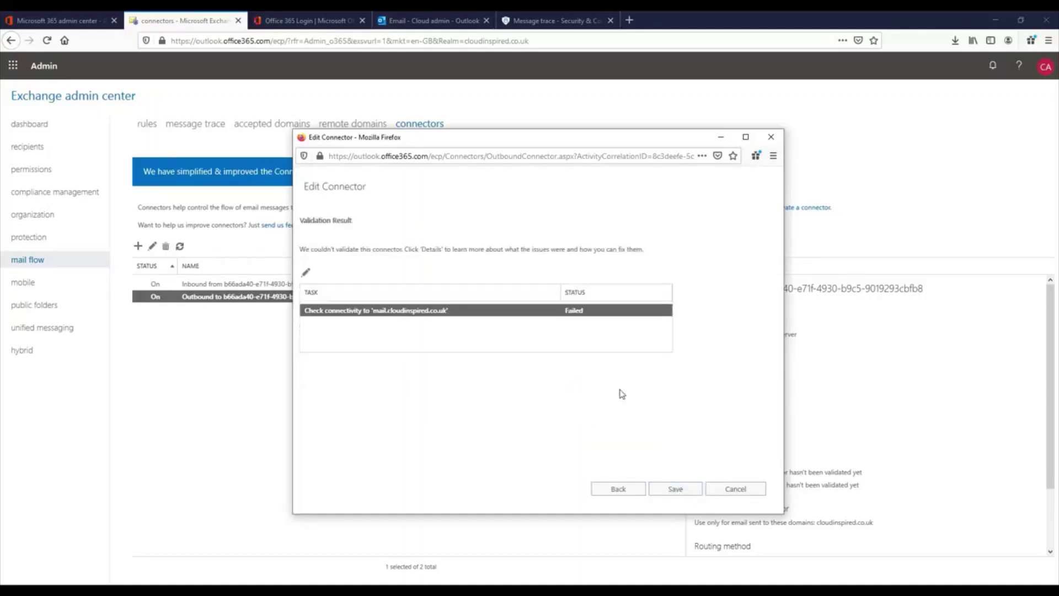
Inspect the failed connectivity log's cannot-connect message, then close the edit window.
double_click(462, 312)
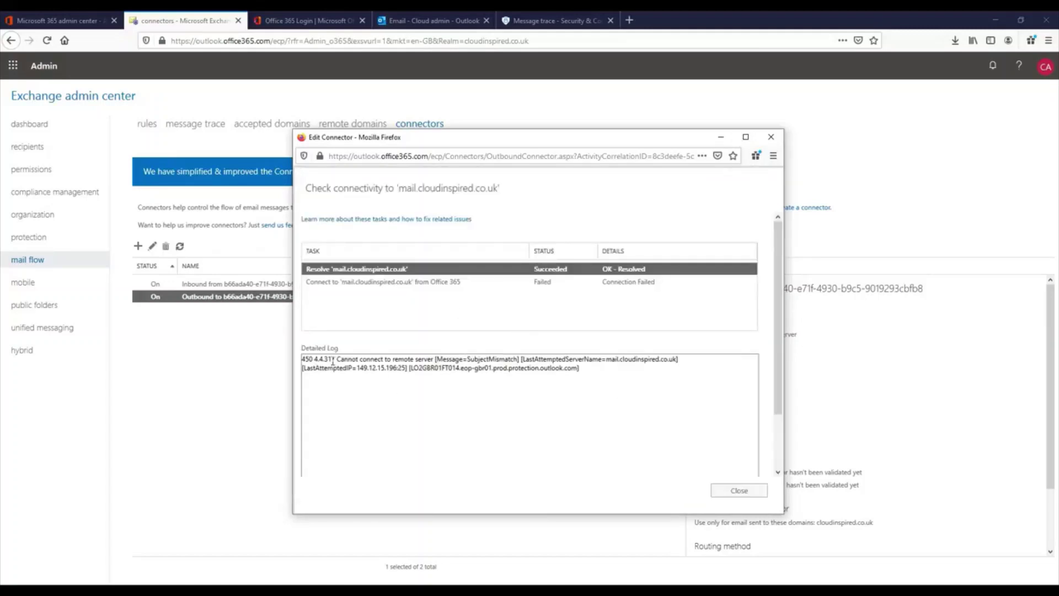
left_click_drag(337, 359, 435, 359)
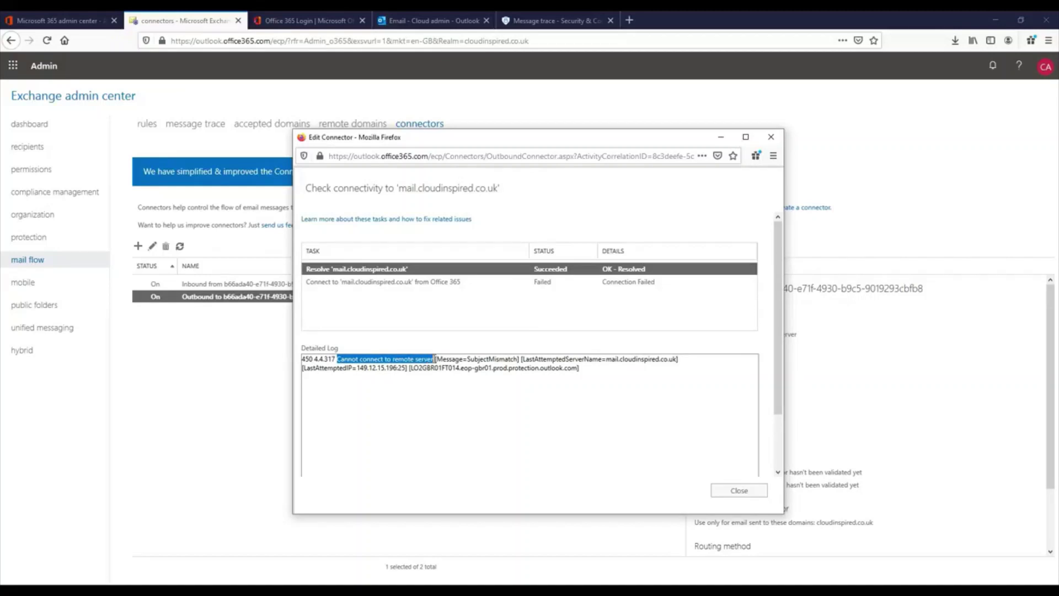
left_click(503, 437)
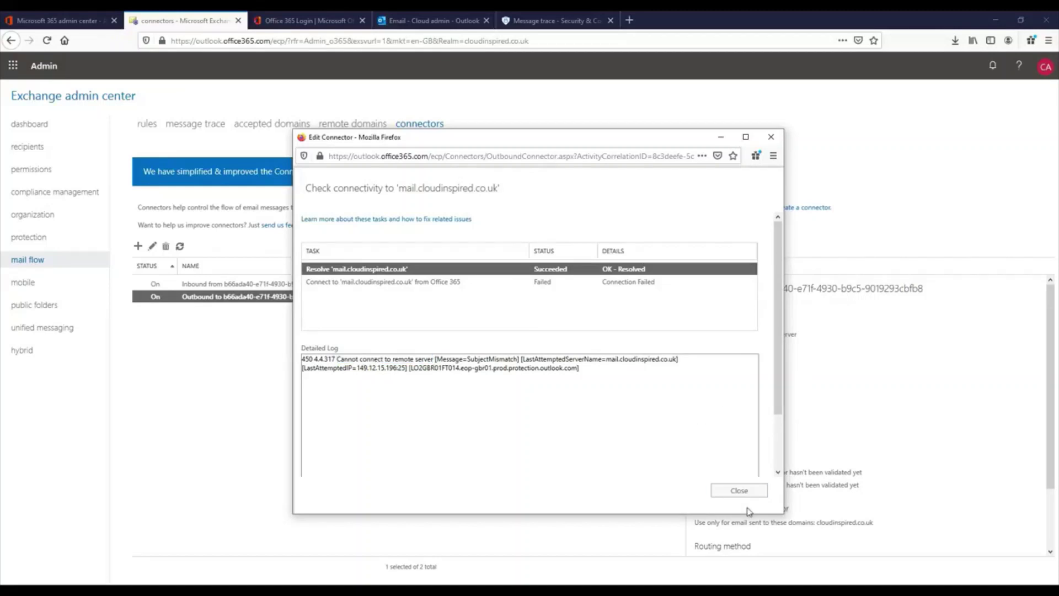
left_click(742, 493)
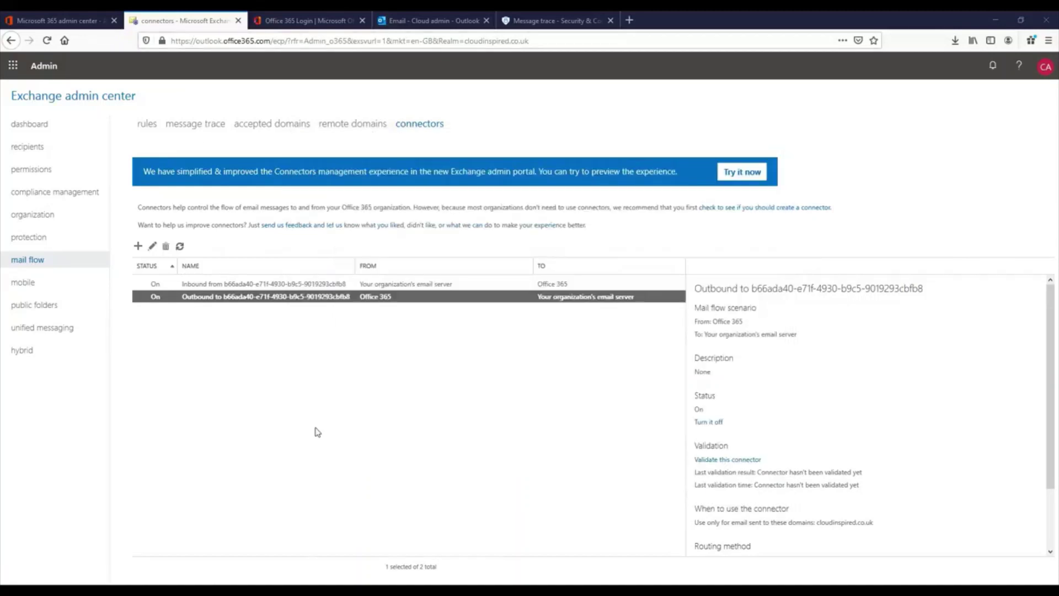
Drop the certificate domain-name match and allow any digital certificate, including self-signed.
double_click(318, 300)
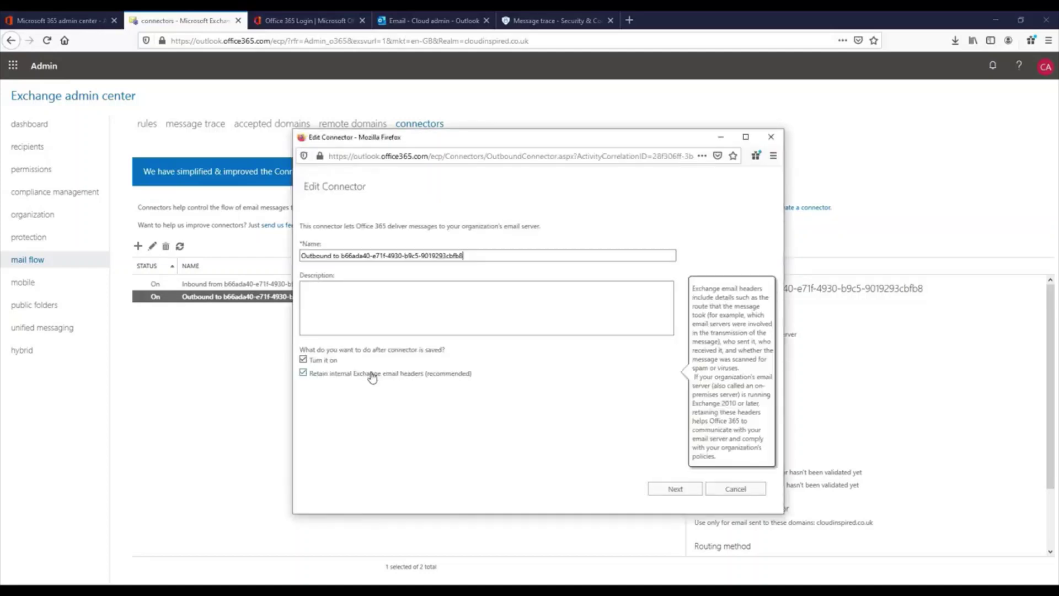
left_click(670, 490)
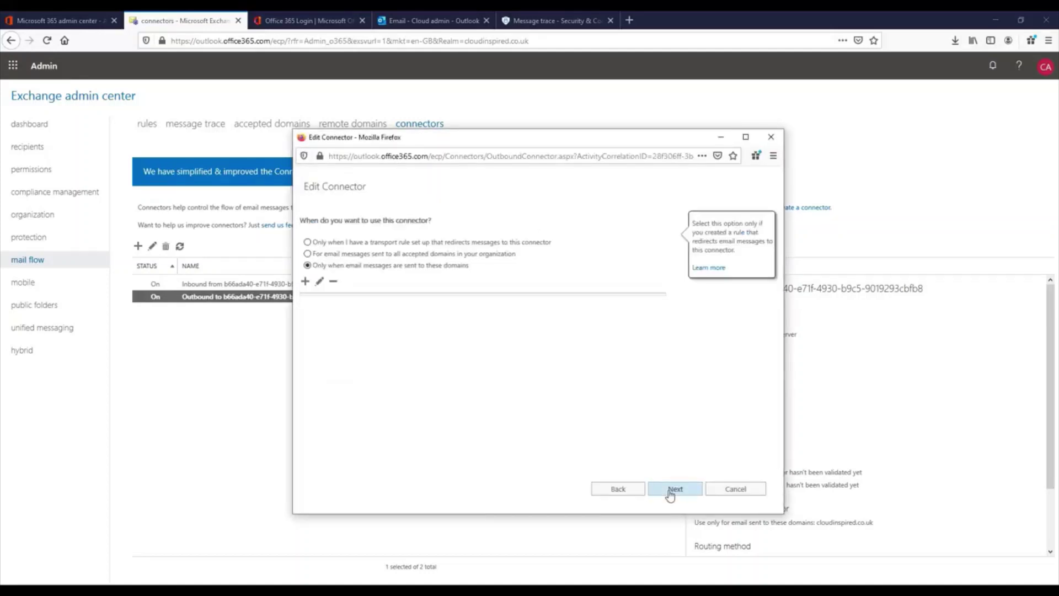
left_click(670, 490)
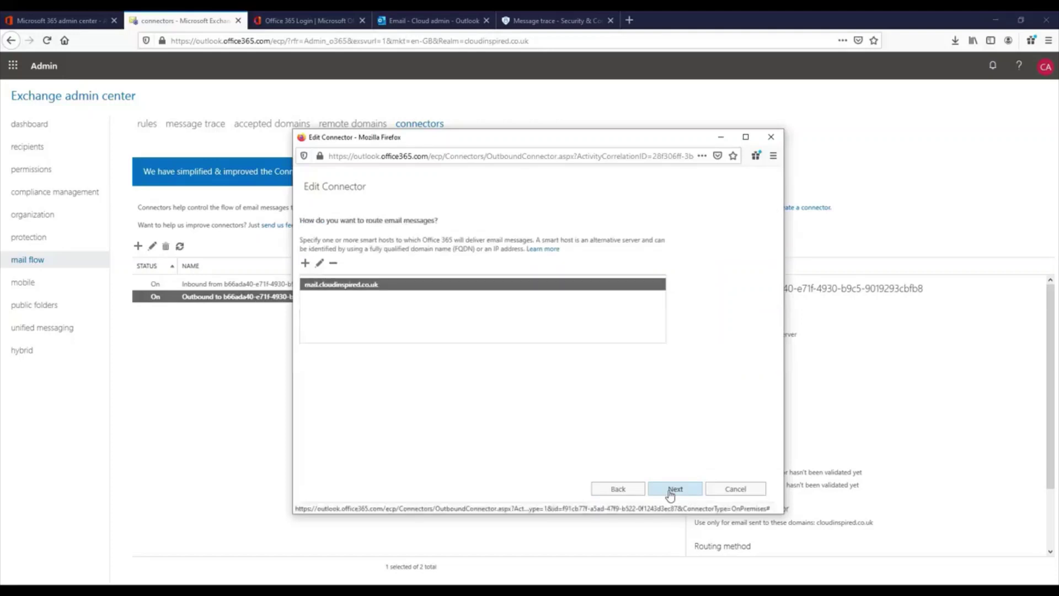
left_click(671, 490)
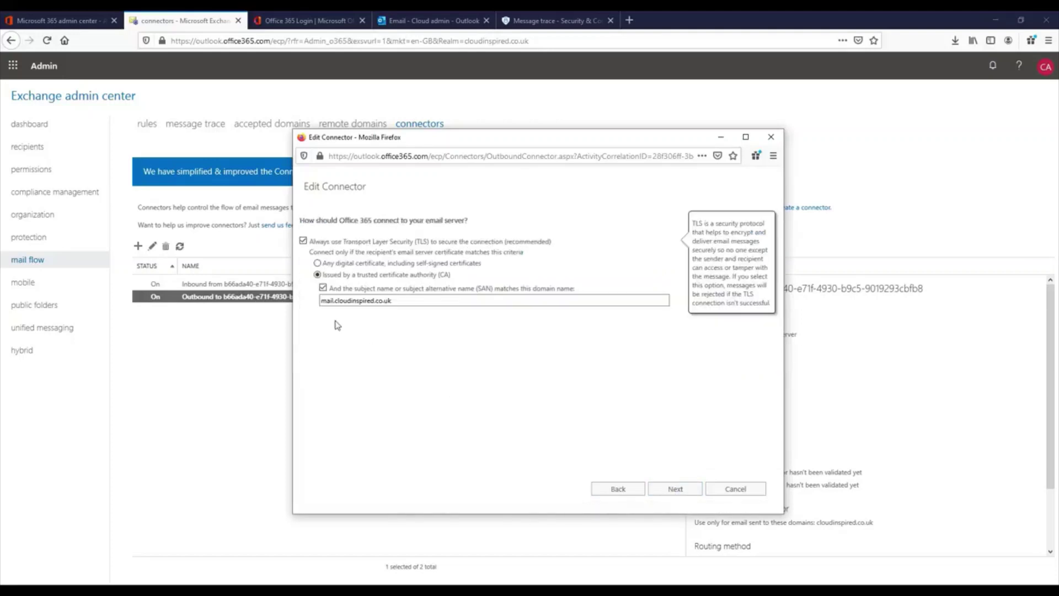
left_click_drag(392, 300, 303, 297)
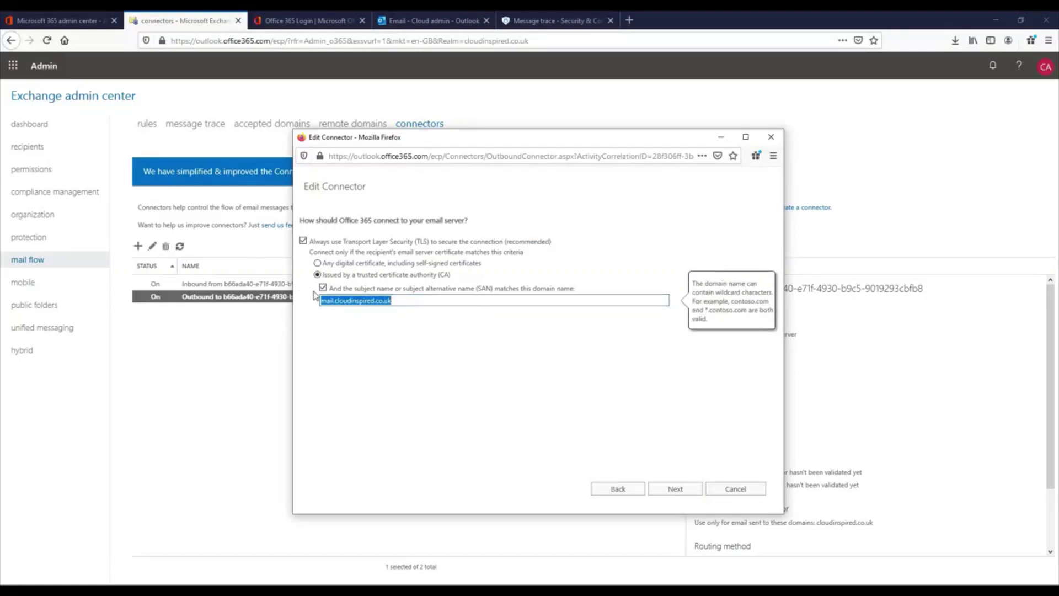
left_click(322, 287)
left_click(317, 264)
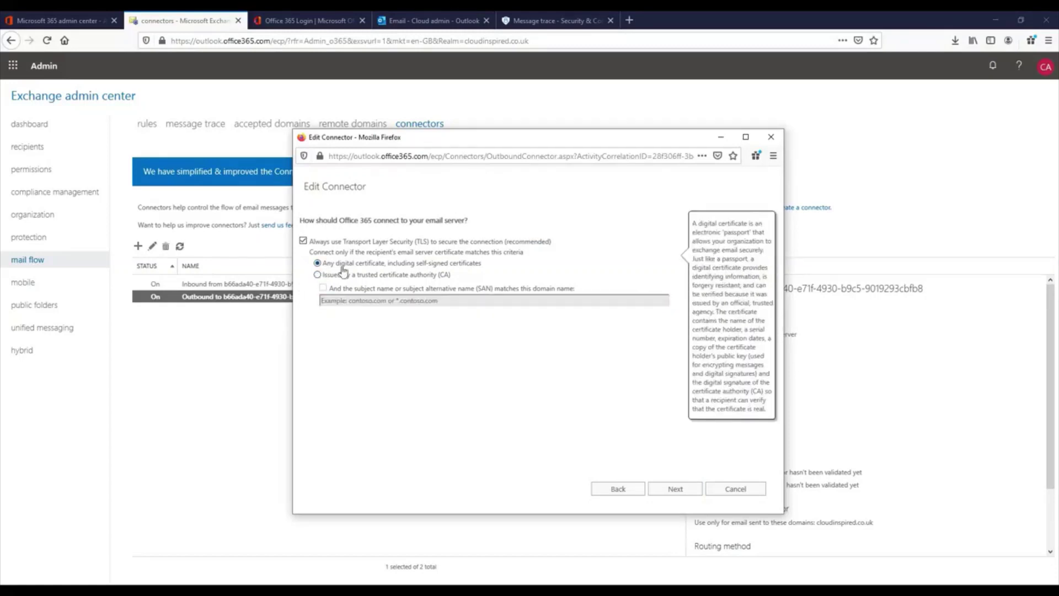
Add the test mailbox address and validate the outbound connector again.
left_click(674, 489)
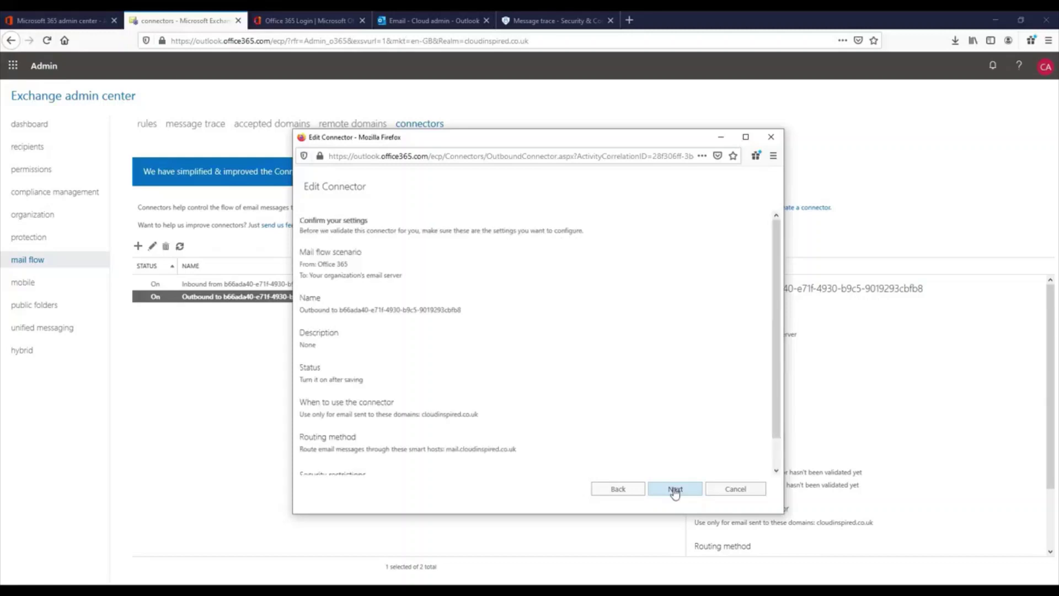
left_click(674, 489)
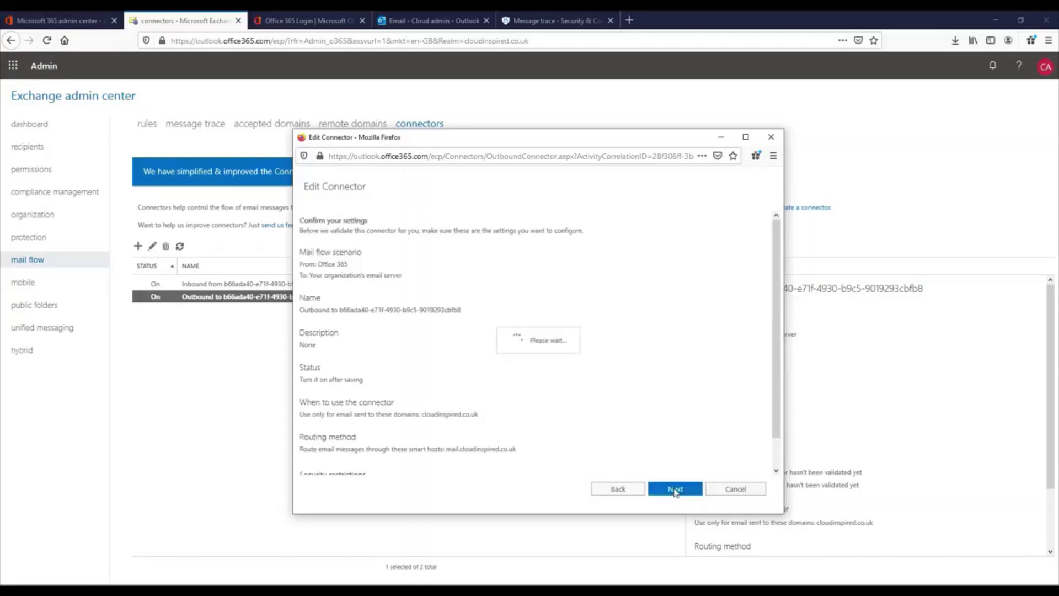
left_click(306, 309)
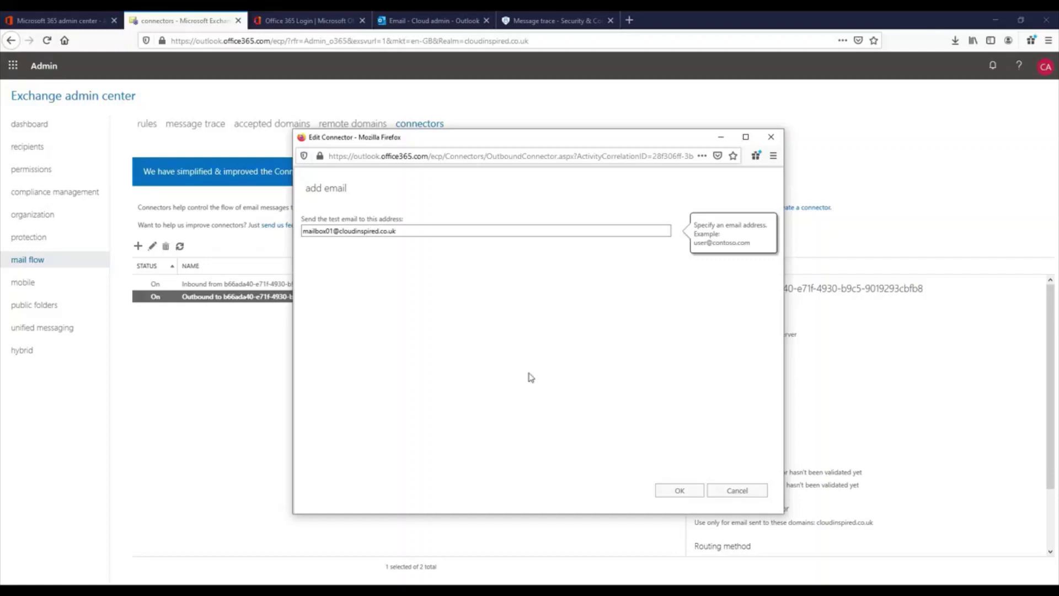
left_click(676, 491)
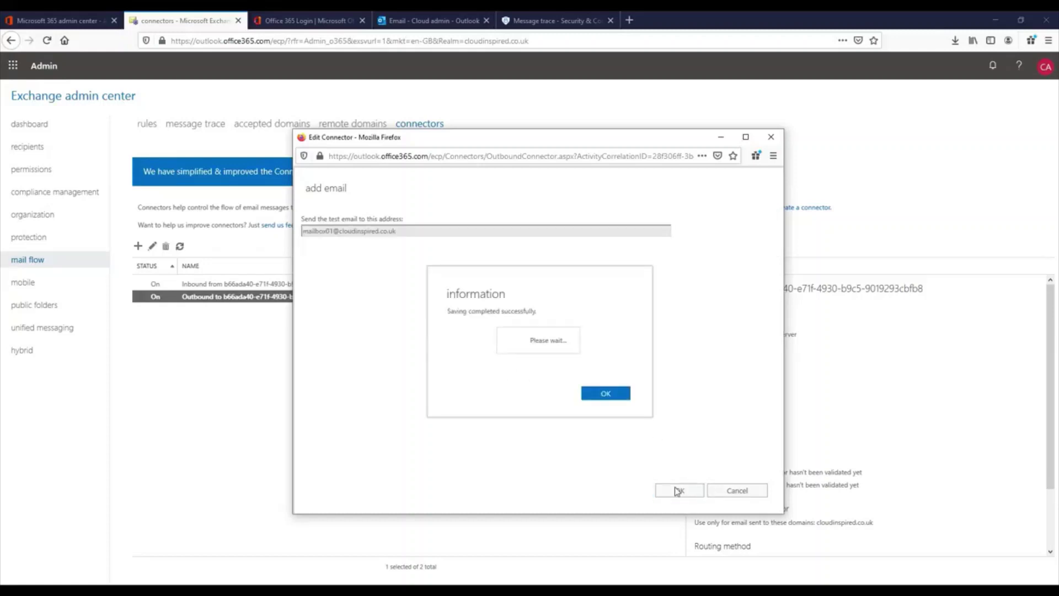
left_click(607, 393)
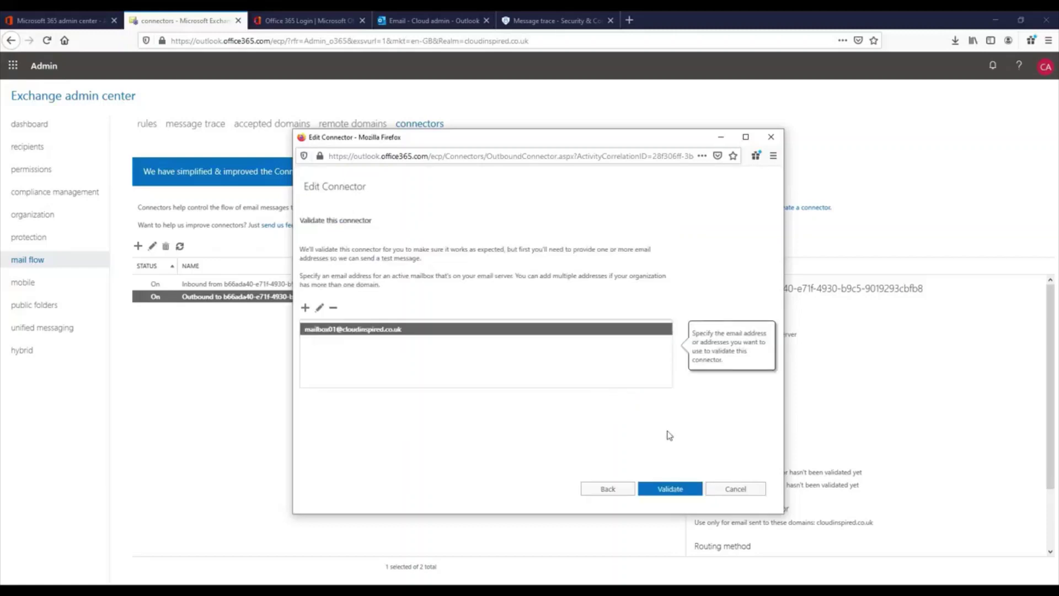
left_click(678, 496)
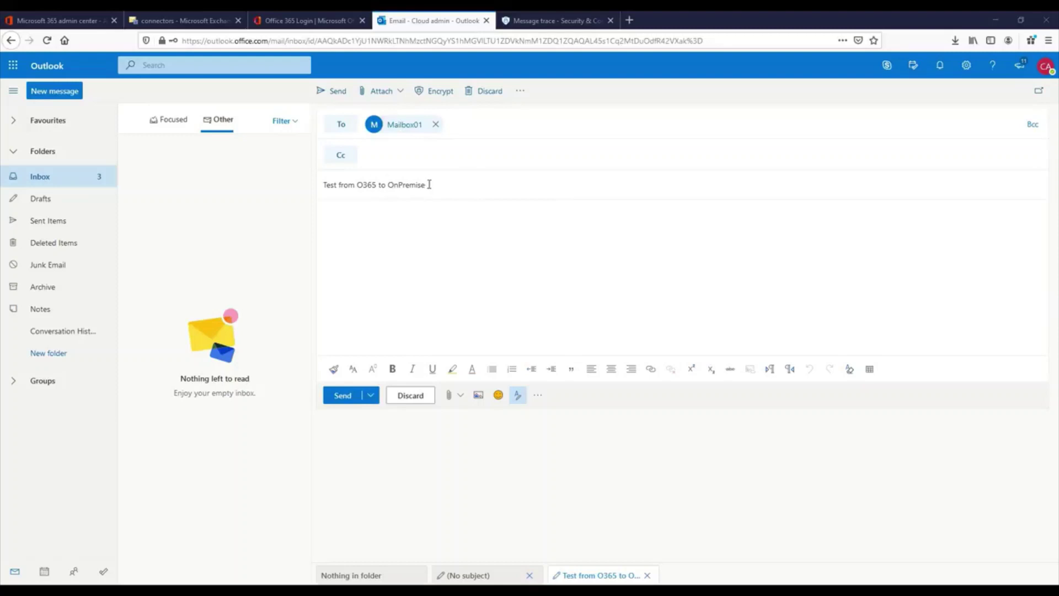
Send the 'Test from O365 to OnPremise' draft to Mailbox01.
left_click(335, 91)
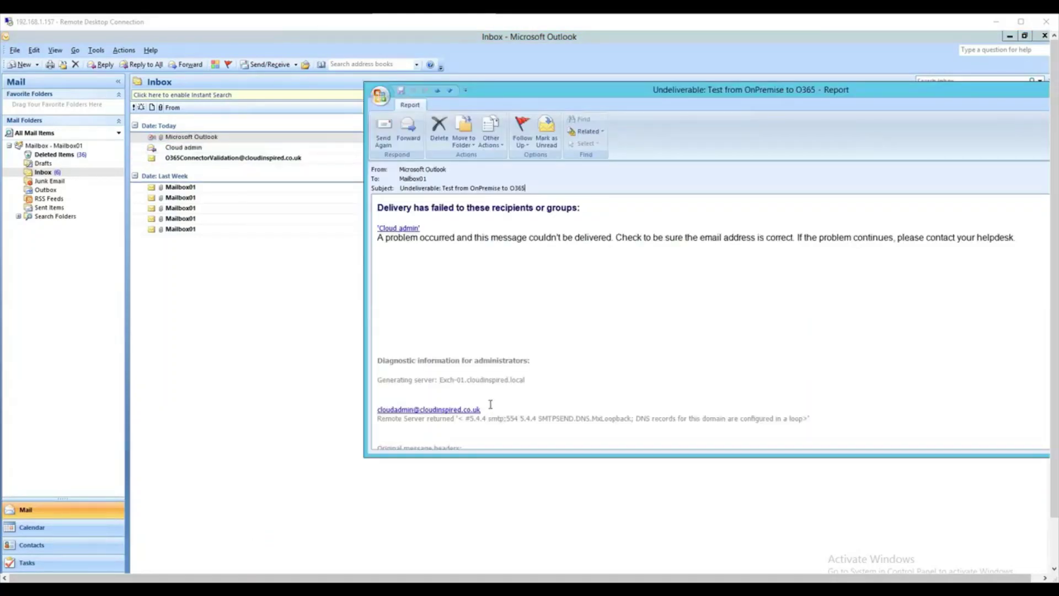
Highlight the 'Remote Server returned' 5.4.4 loop-back error line in the NDR.
left_click_drag(811, 421, 664, 419)
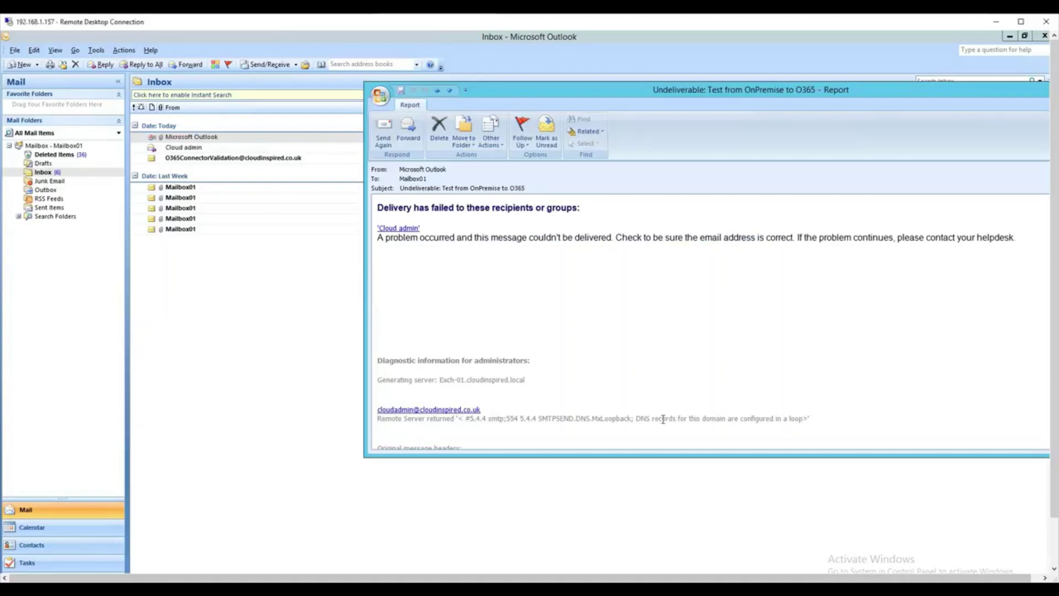
left_click_drag(380, 419, 810, 403)
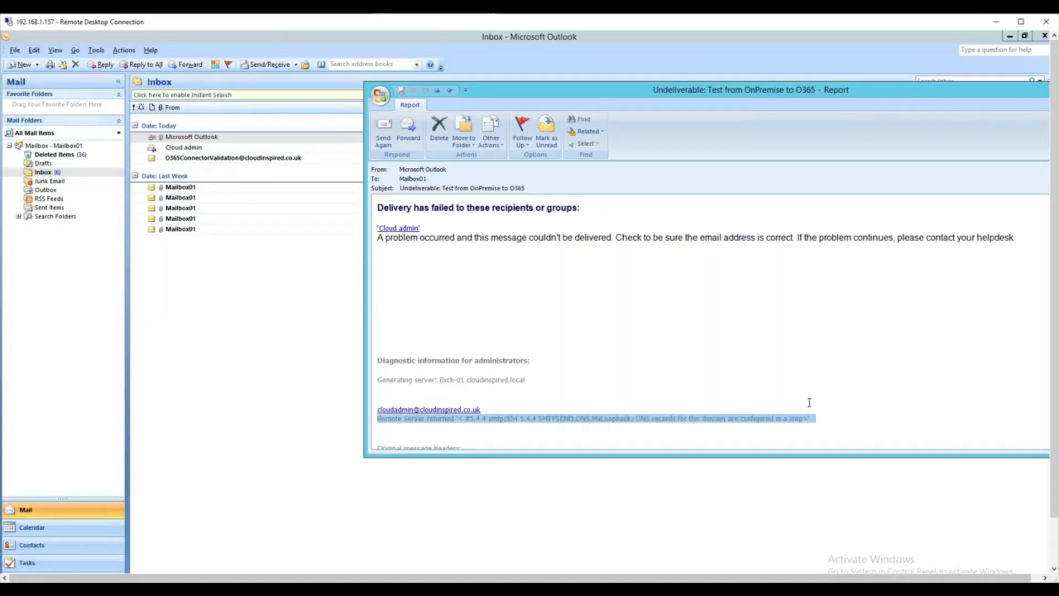
left_click(738, 373)
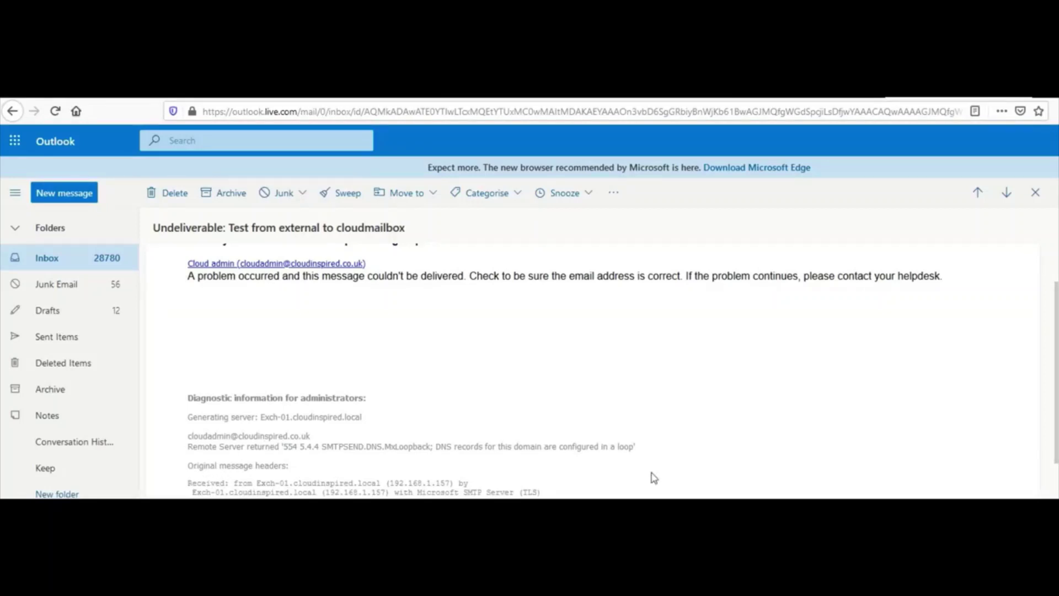
left_click_drag(638, 448, 285, 448)
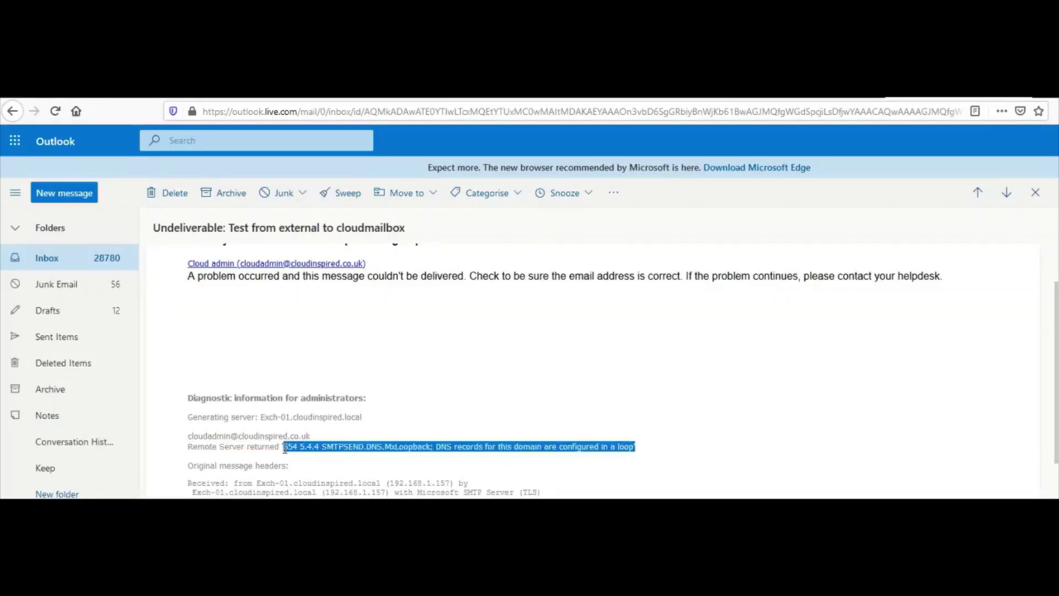
left_click(301, 450)
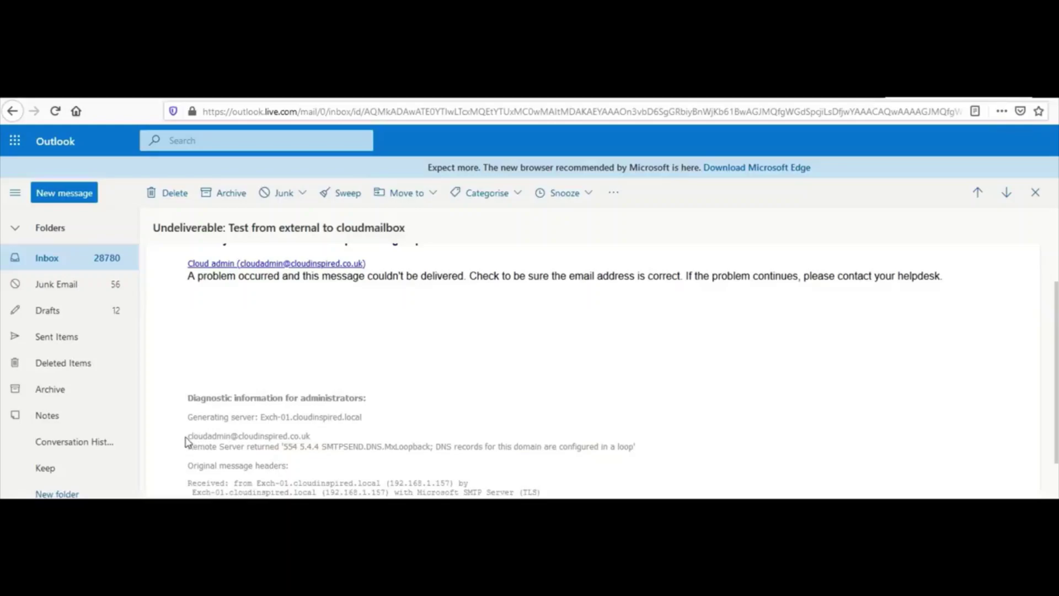
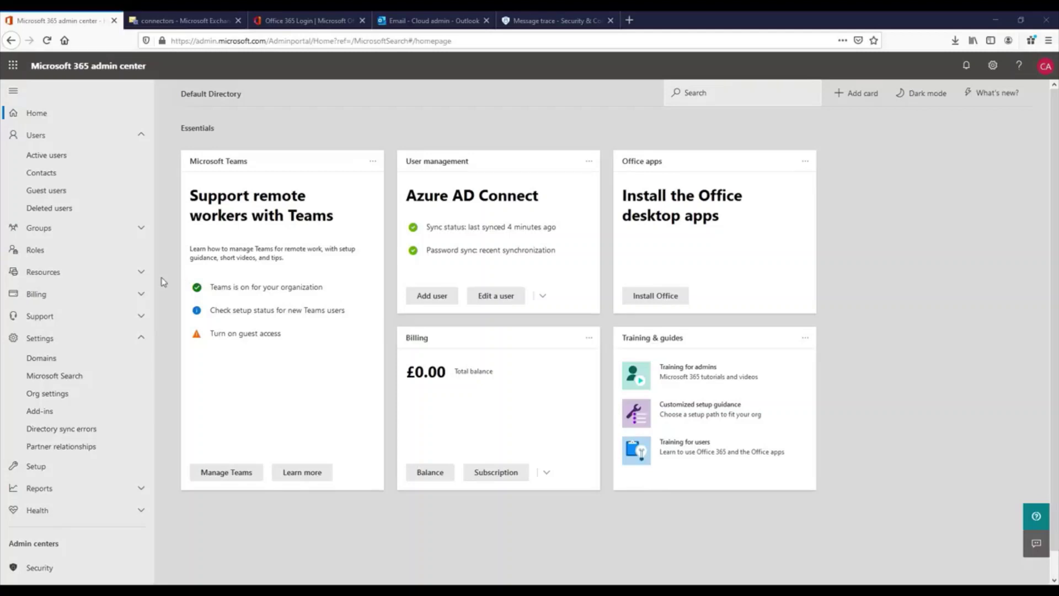
Recheck the cloudinspired.co.uk DNS records status from Settings > Domains with Refresh.
left_click(51, 358)
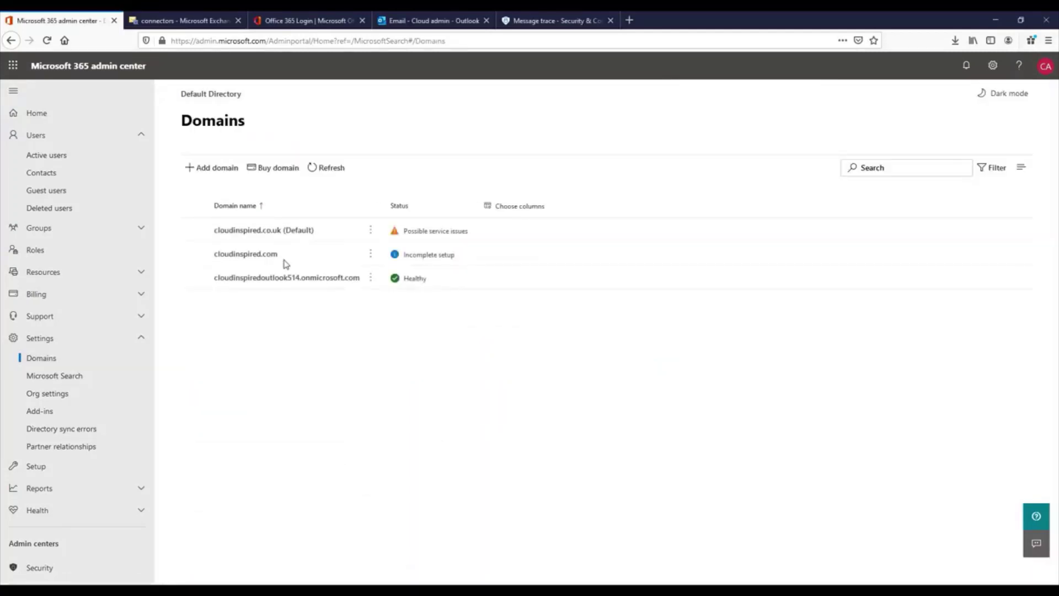
left_click(286, 232)
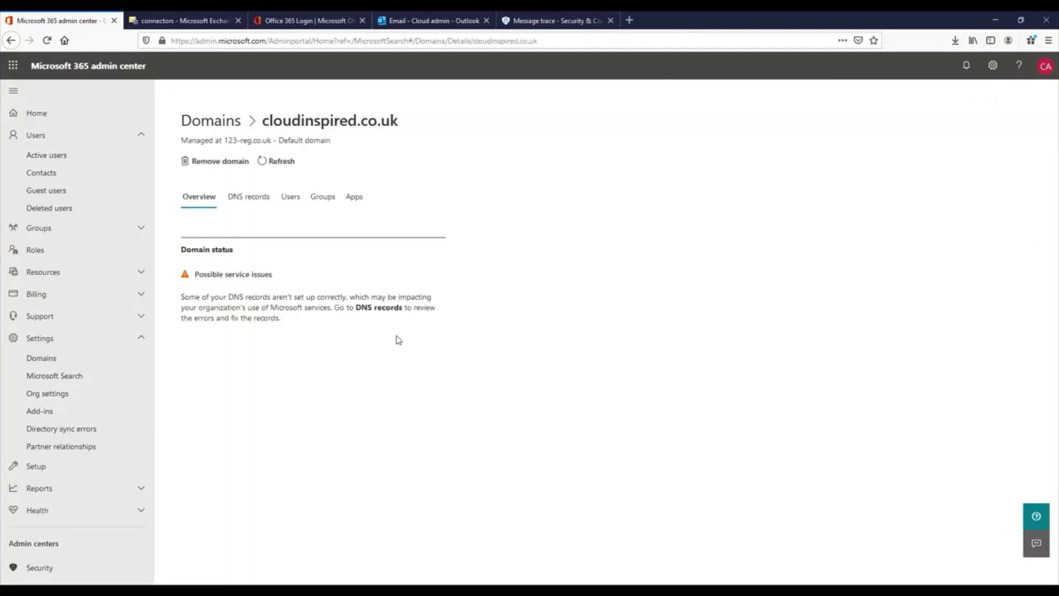
left_click(254, 202)
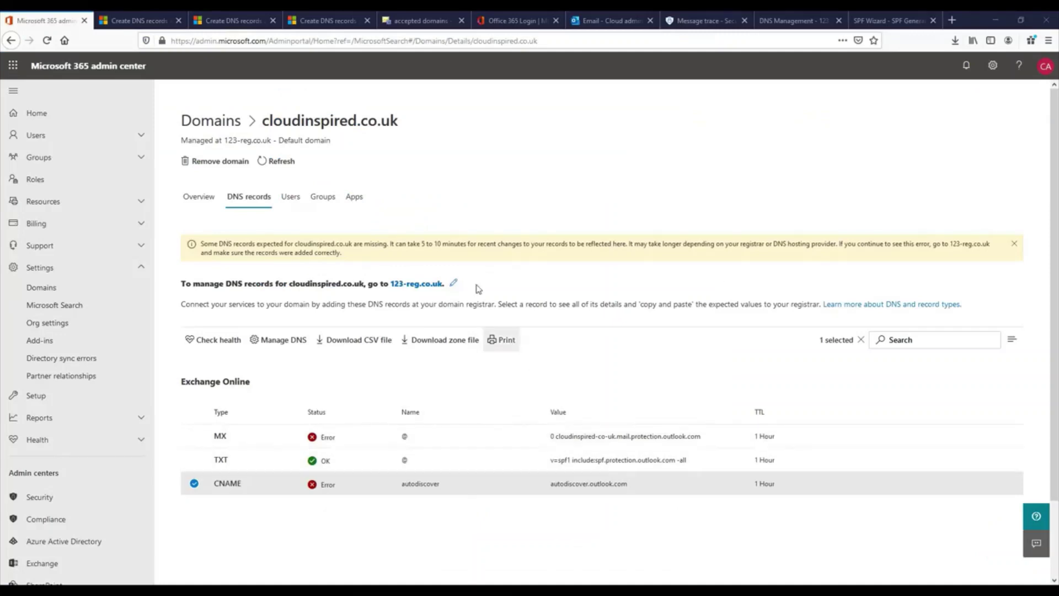
left_click(288, 164)
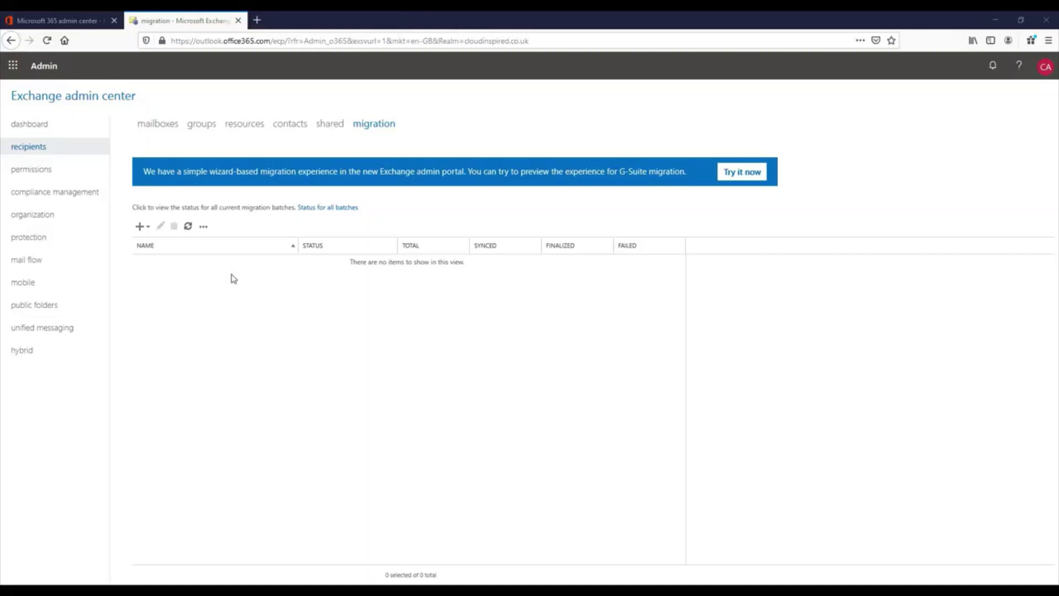
Start a remote move migration to Exchange Online and add Mailbox01 to the batch.
left_click(141, 227)
left_click(153, 247)
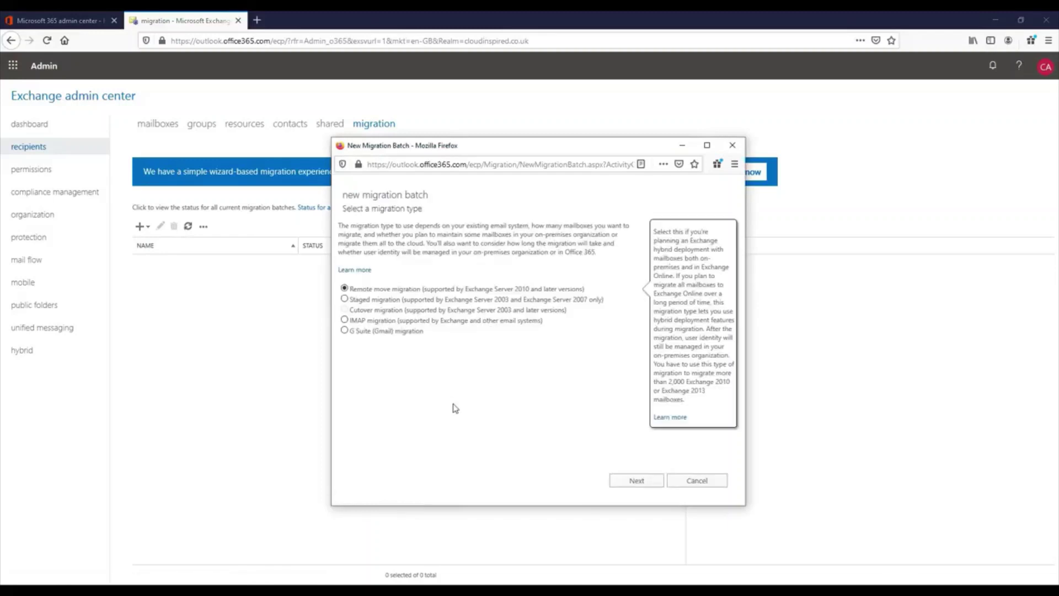
left_click(635, 480)
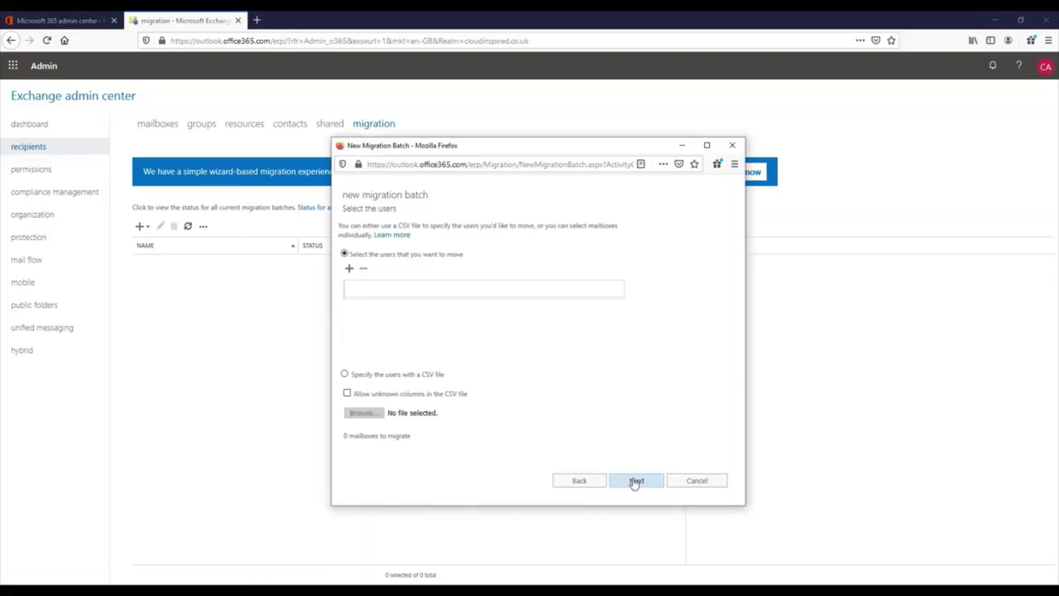
left_click(350, 269)
left_click_drag(698, 279, 699, 356)
double_click(557, 408)
left_click(604, 484)
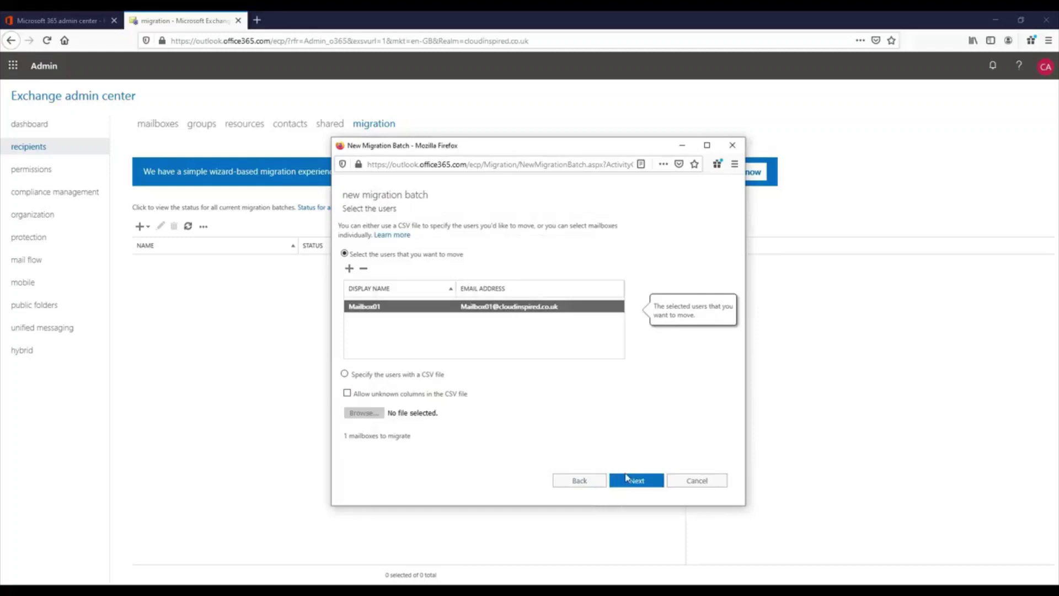
Accept the mail.cloudinspired.co.uk migration endpoint and name the batch 'Mailbox01 Batch'.
left_click(630, 483)
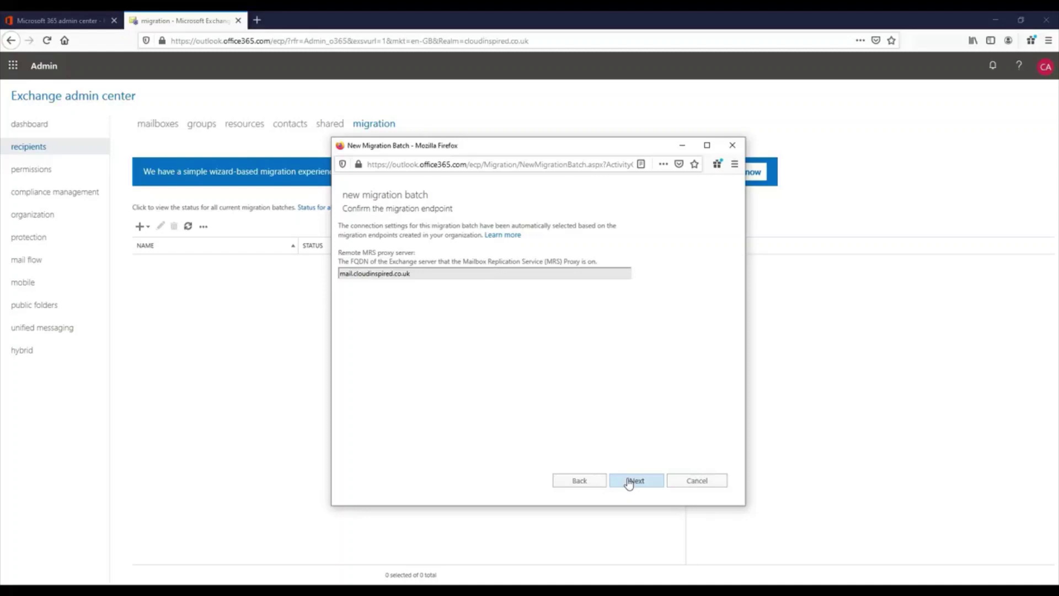
left_click(630, 482)
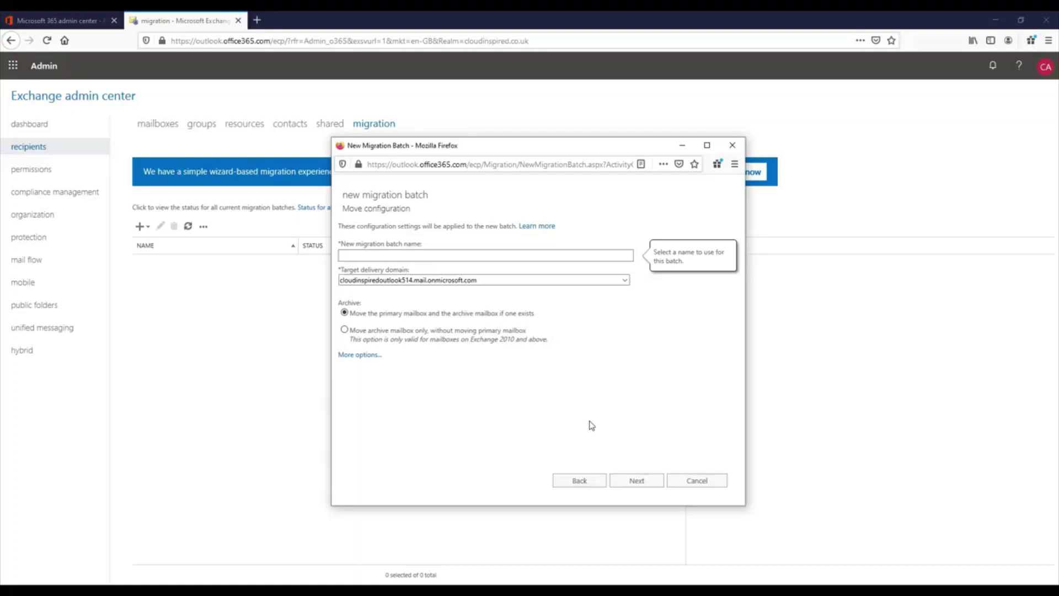
type("Mailbox01 Batch")
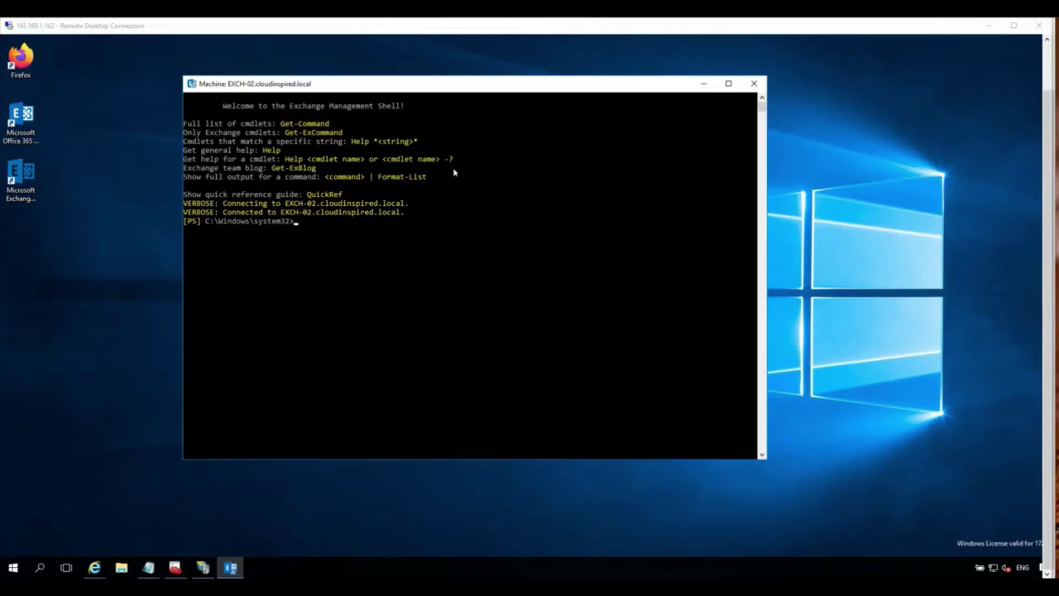
Capture the cloud admin's user name and password into $UserCredential with Get-Credential.
key("ctrl+v")
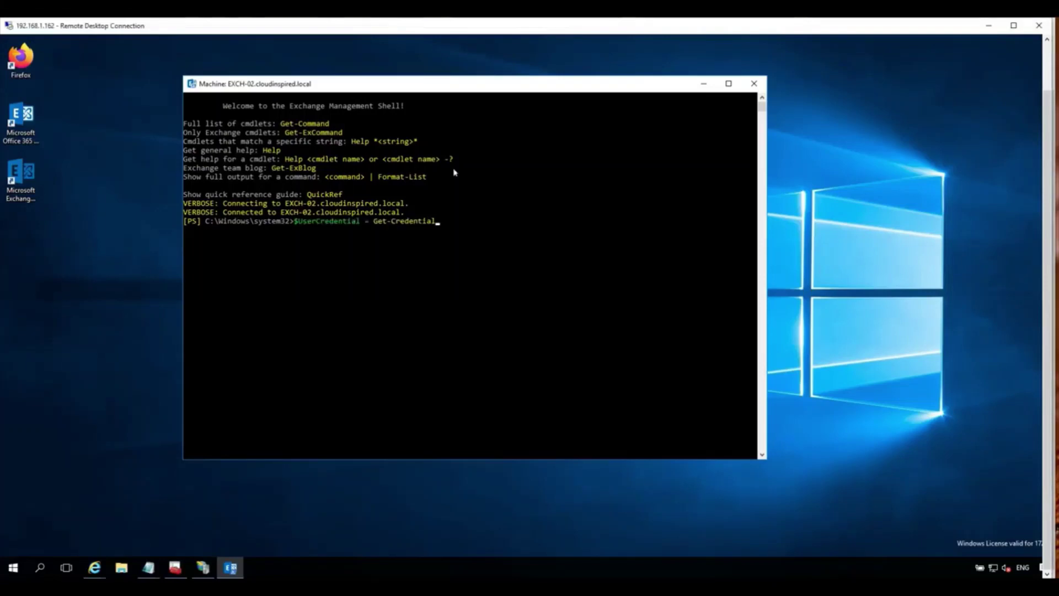
key("Return")
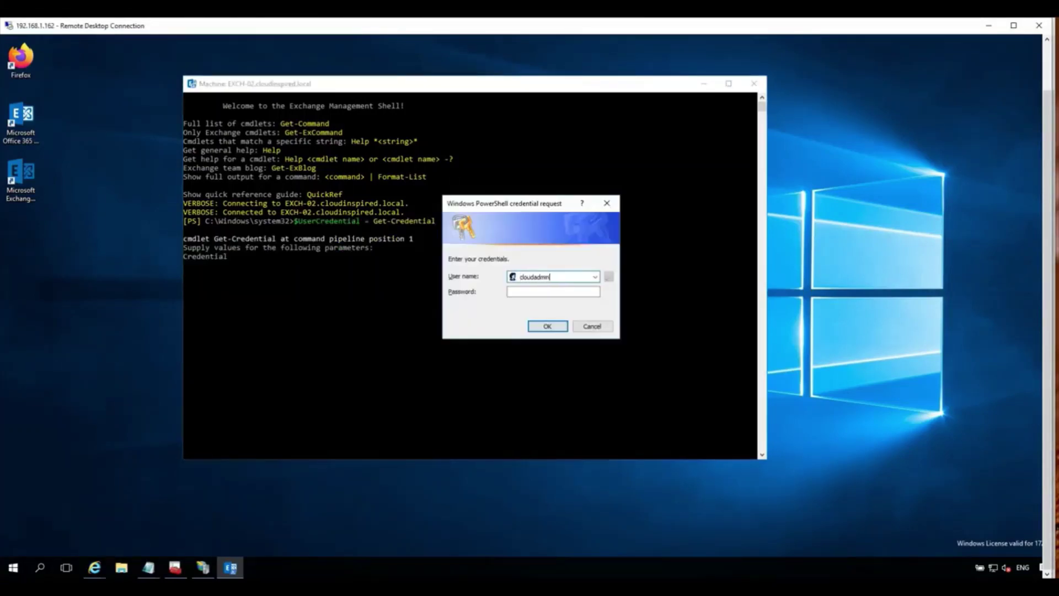
key("Tab")
type("*********")
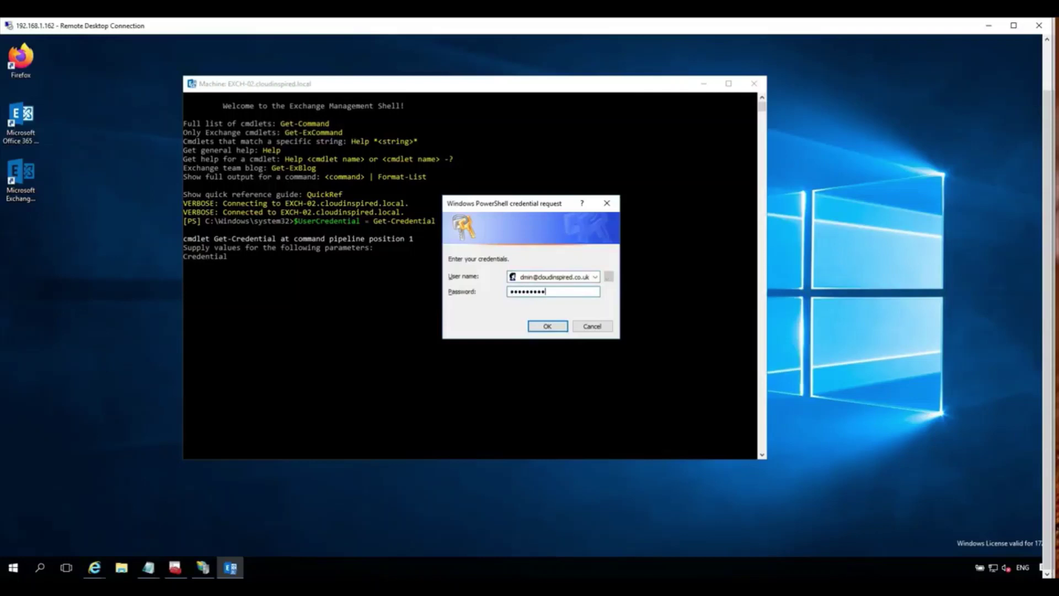
key("Return")
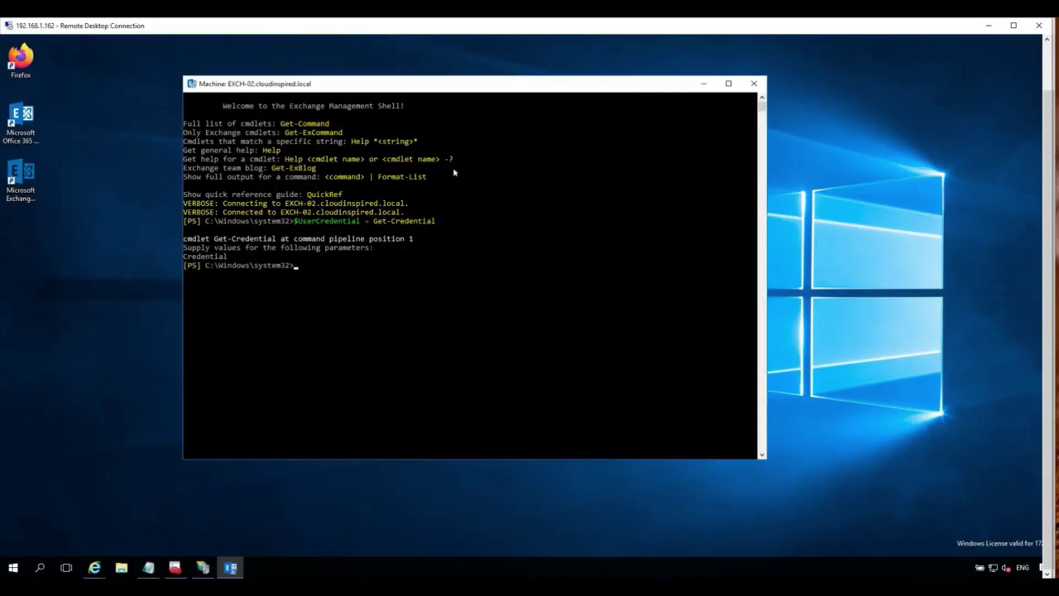
Connect to Exchange Online with $UserCredential and confirm Mailbox01's move request shows Synced.
key("ctrl+v")
key("Return")
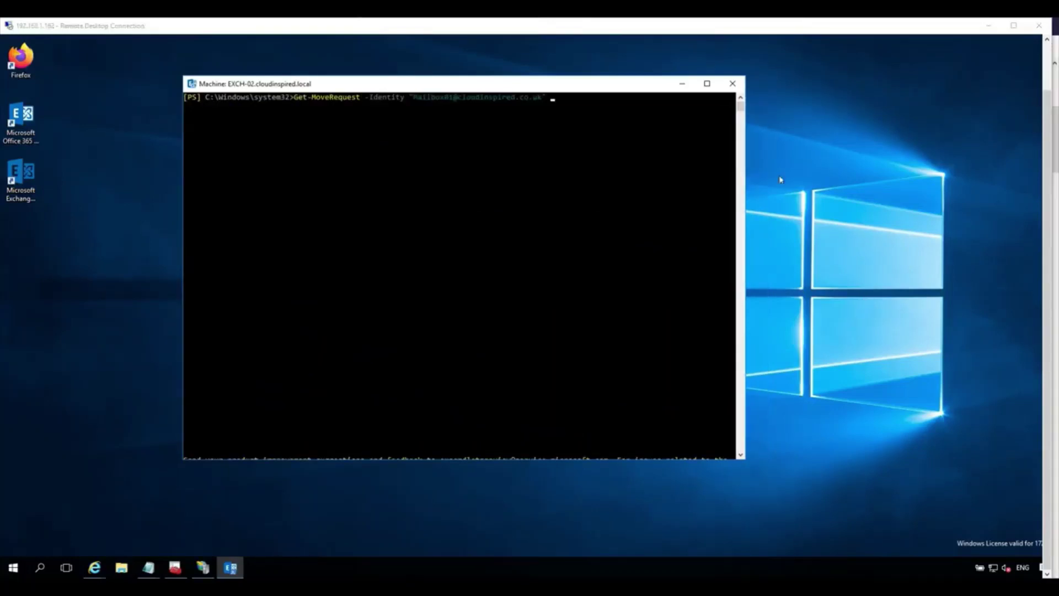
left_click(626, 169)
key("Return")
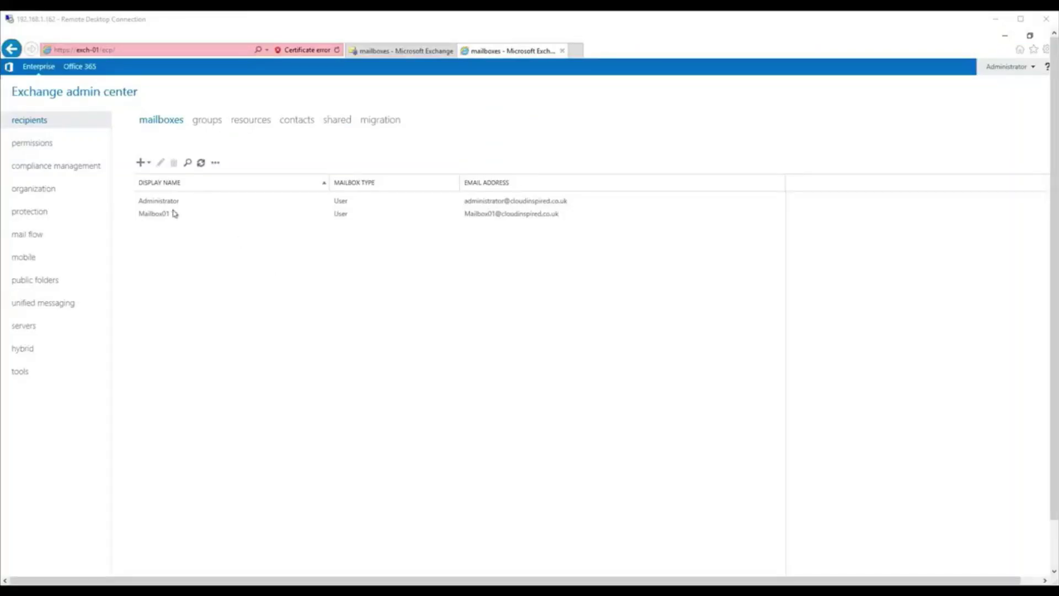
Reload the mailbox list to see Mailbox01 as Office 365, then view its Outlook account information.
left_click(200, 163)
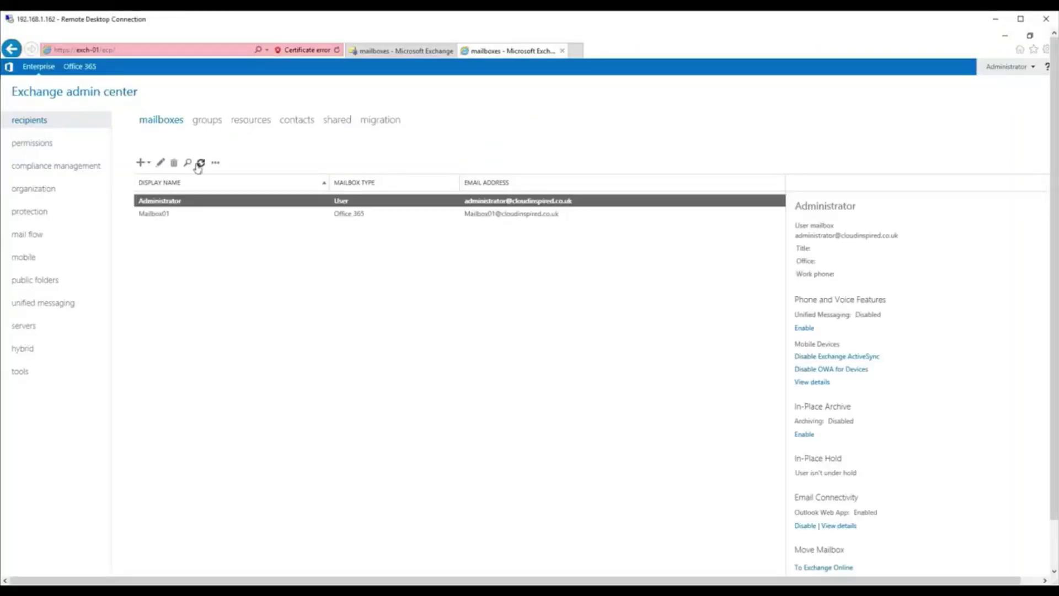
left_click(342, 216)
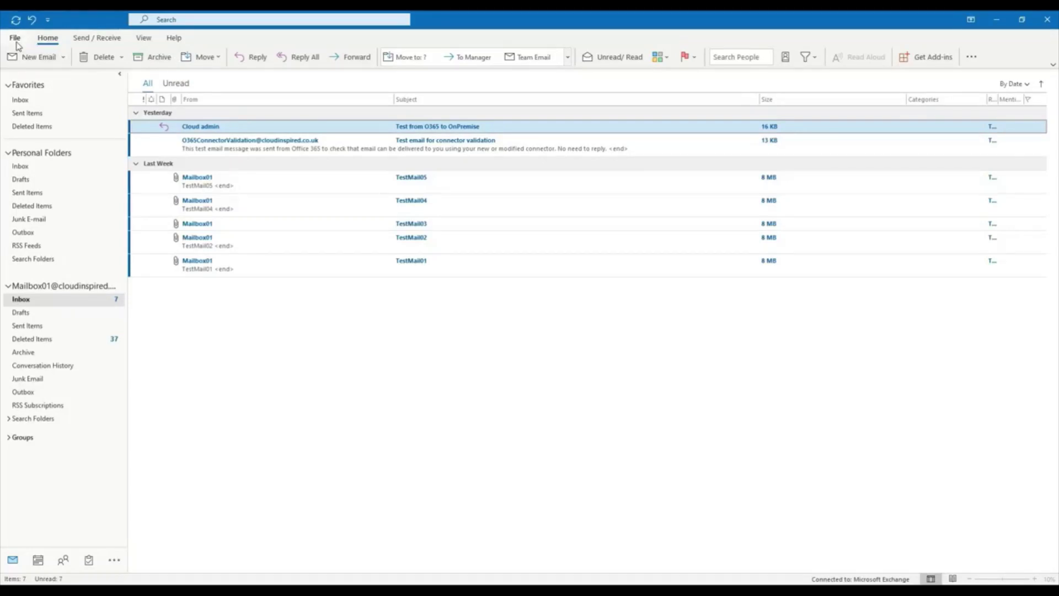
left_click(15, 39)
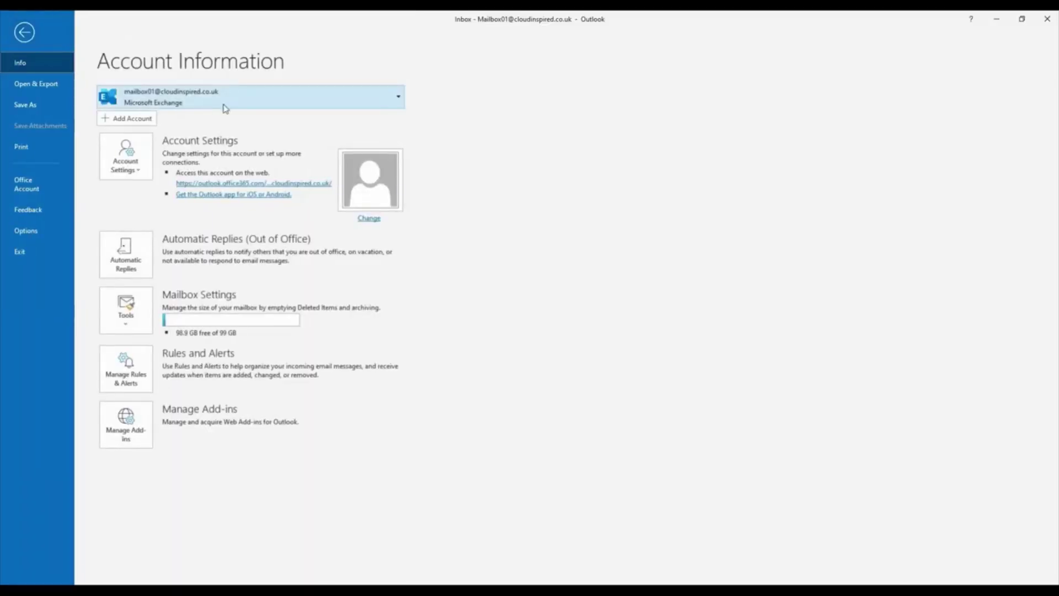